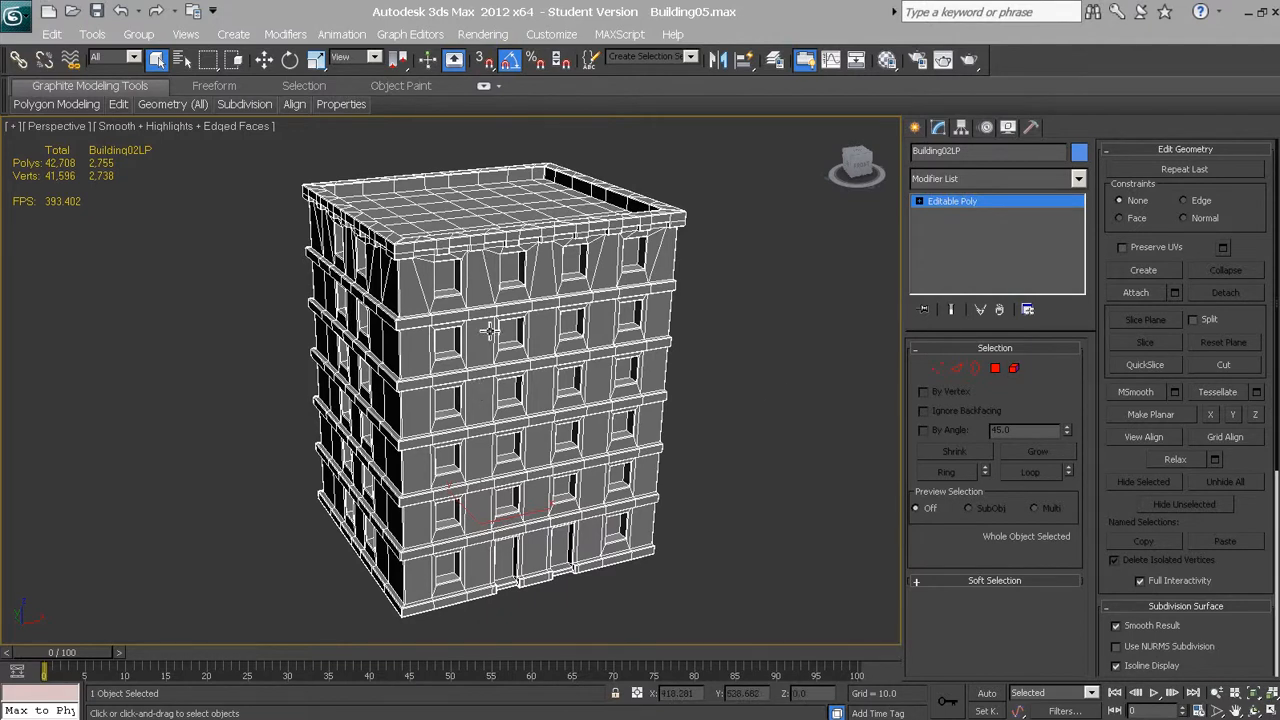
Examine the low-poly building's wireframe from several angles, including the roof, window recesses and floor ledges
mouse_move(524, 367)
alt+middle_down()
mouse_move(541, 372)
mouse_move(497, 368)
mouse_move(514, 369)
alt+middle_up()
scroll(521, 370, up, 3)
scroll(524, 370, down, 6)
scroll(530, 368, up, 3)
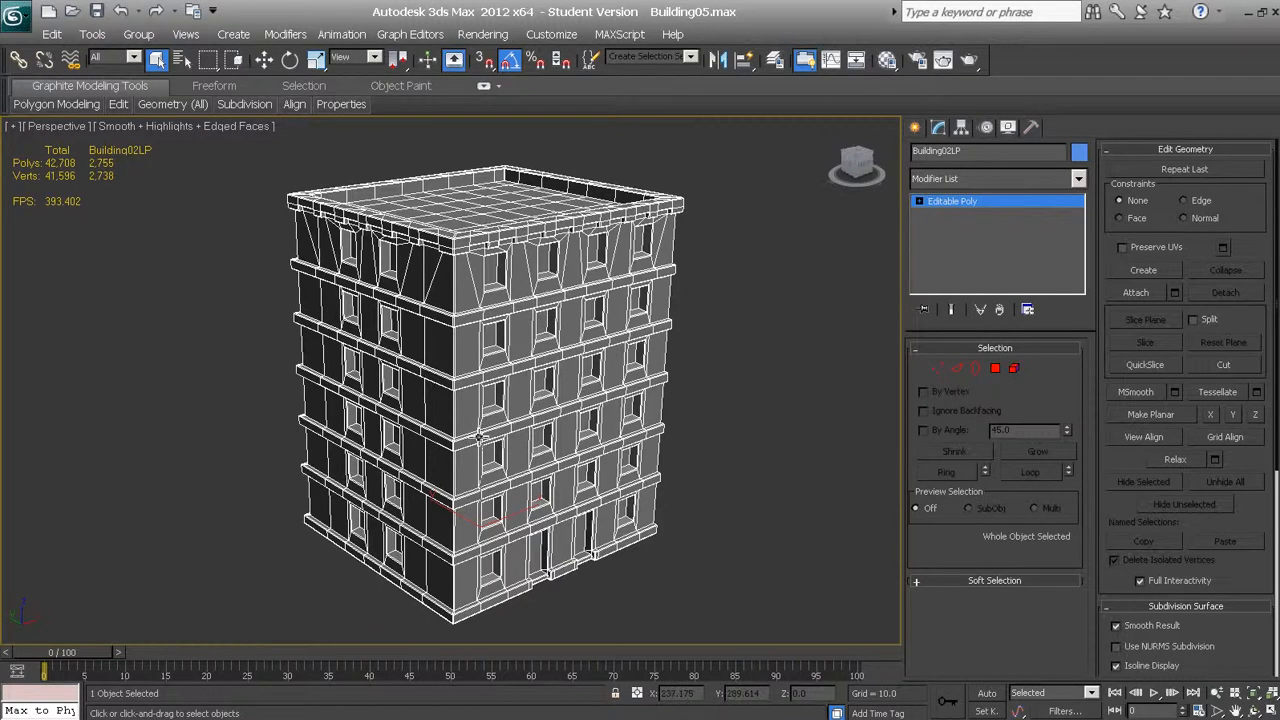
alt+middle_drag(481, 440, 487, 396)
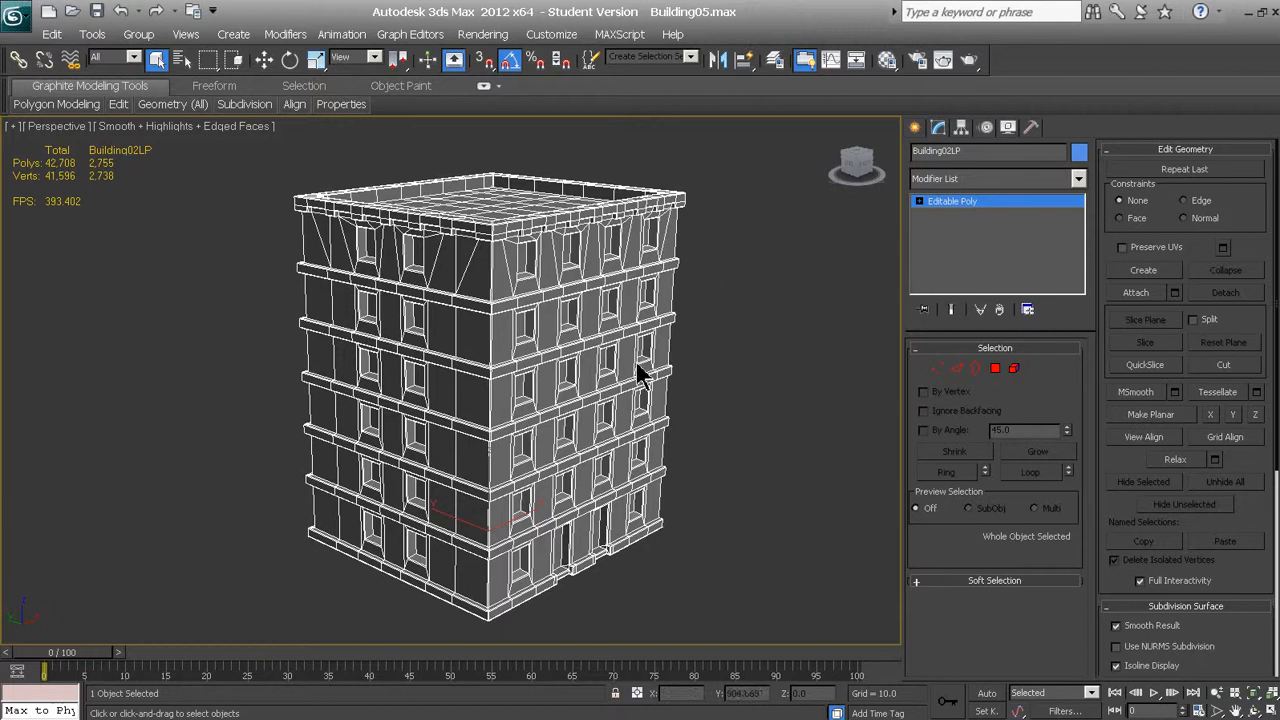
alt+middle_drag(518, 404, 555, 397)
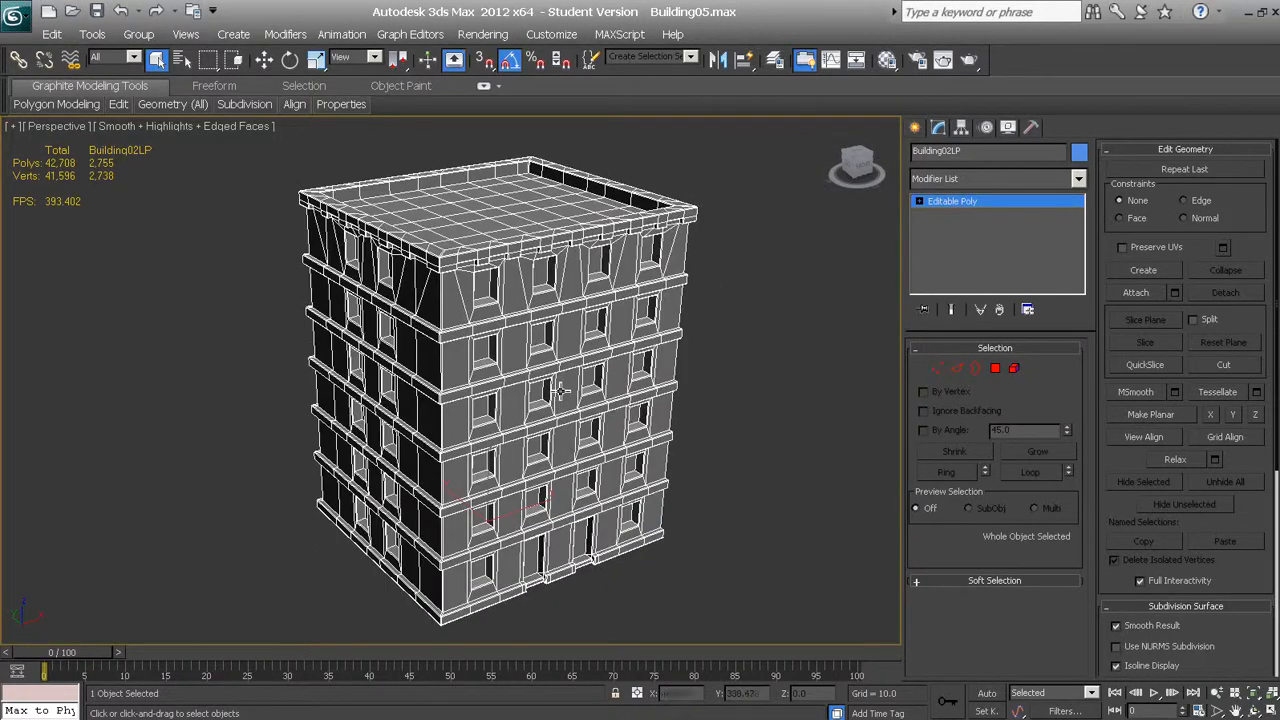
key(alt)
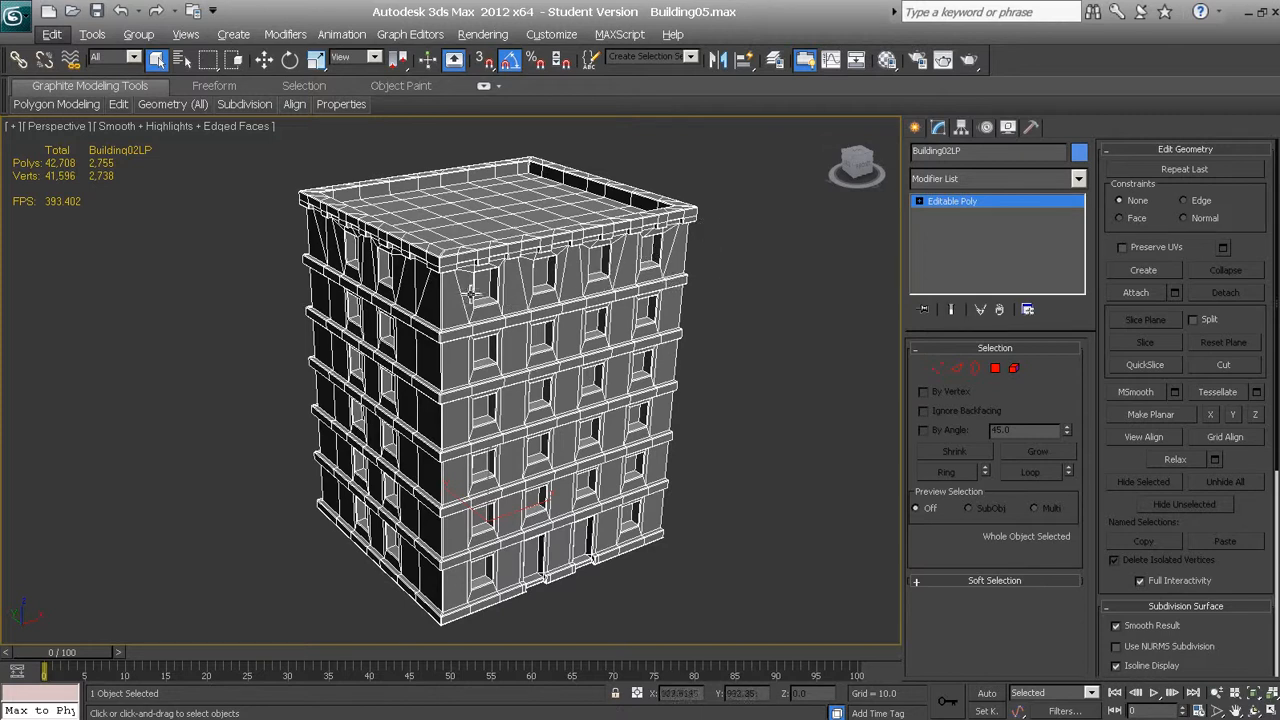
key(alt)
scroll(464, 308, up, 3)
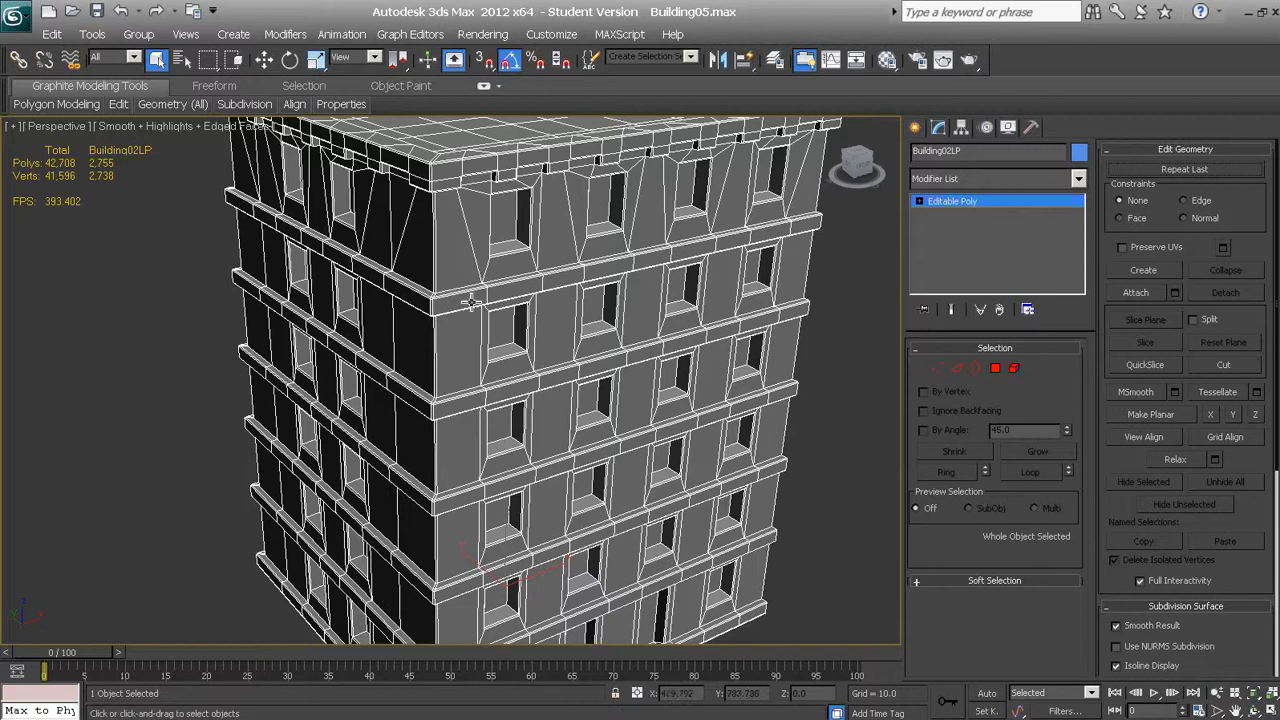
scroll(513, 298, down, 1)
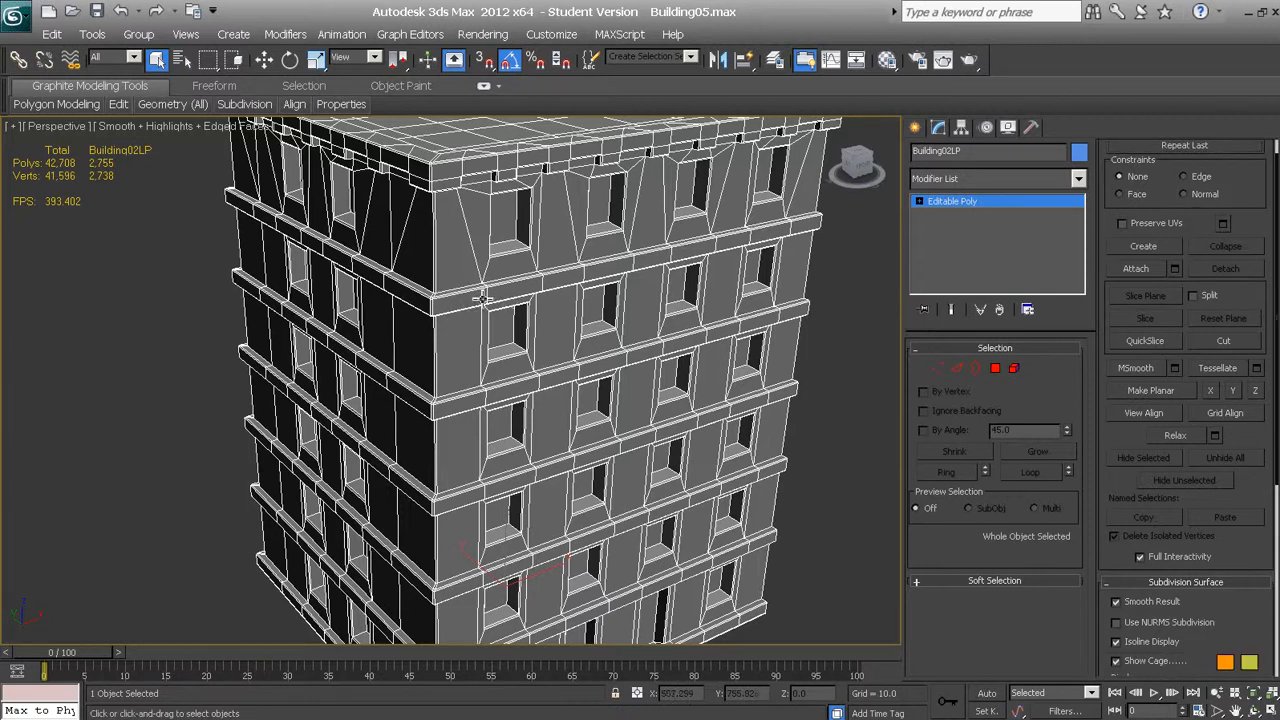
click(510, 220)
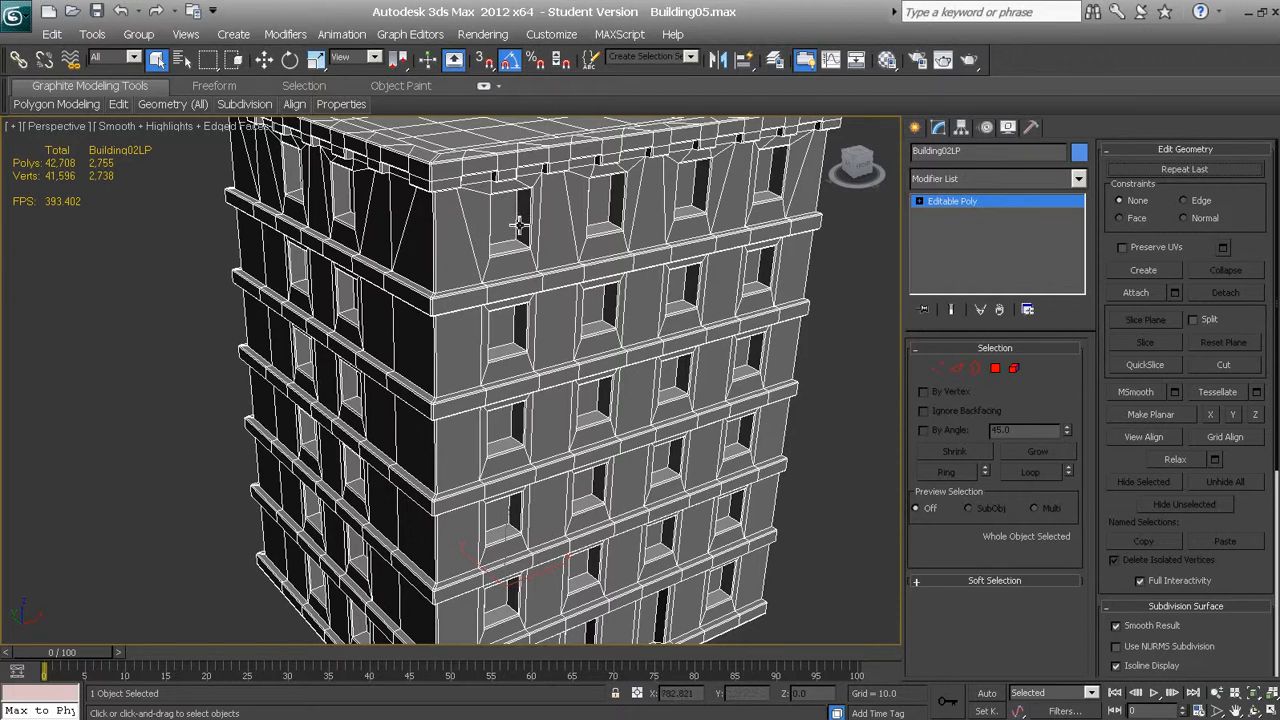
scroll(482, 256, down, 2)
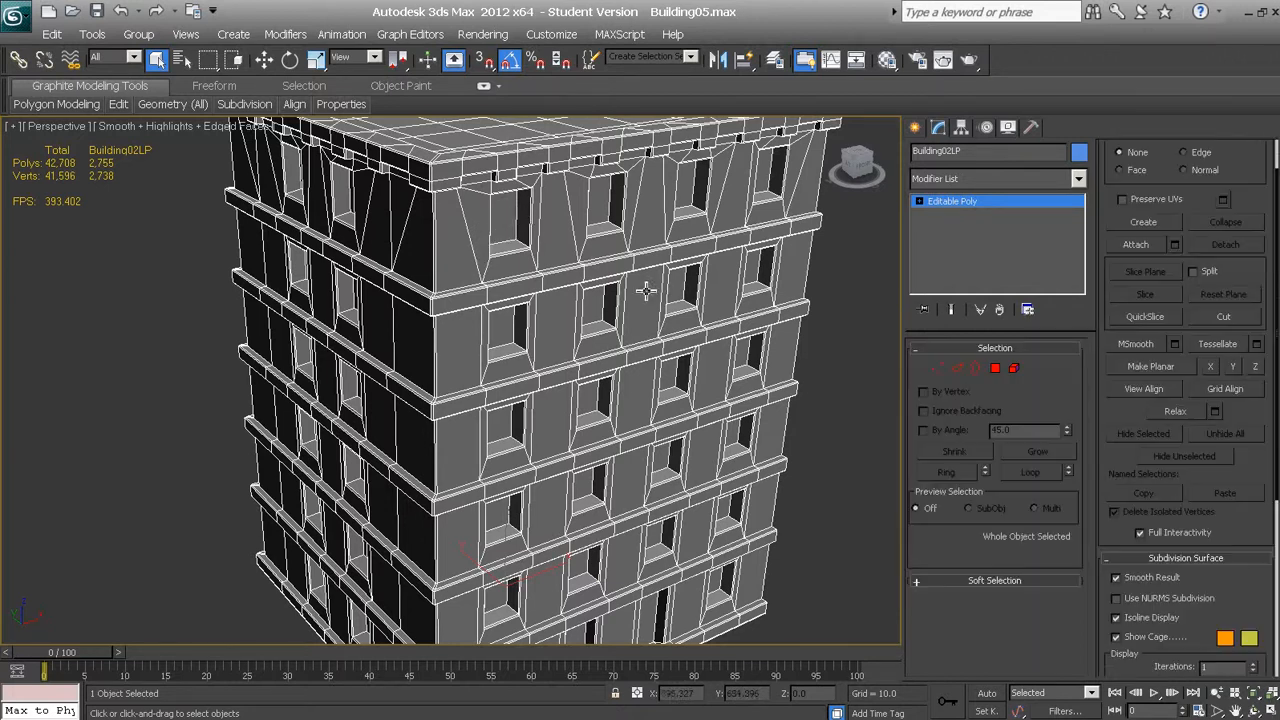
key(z)
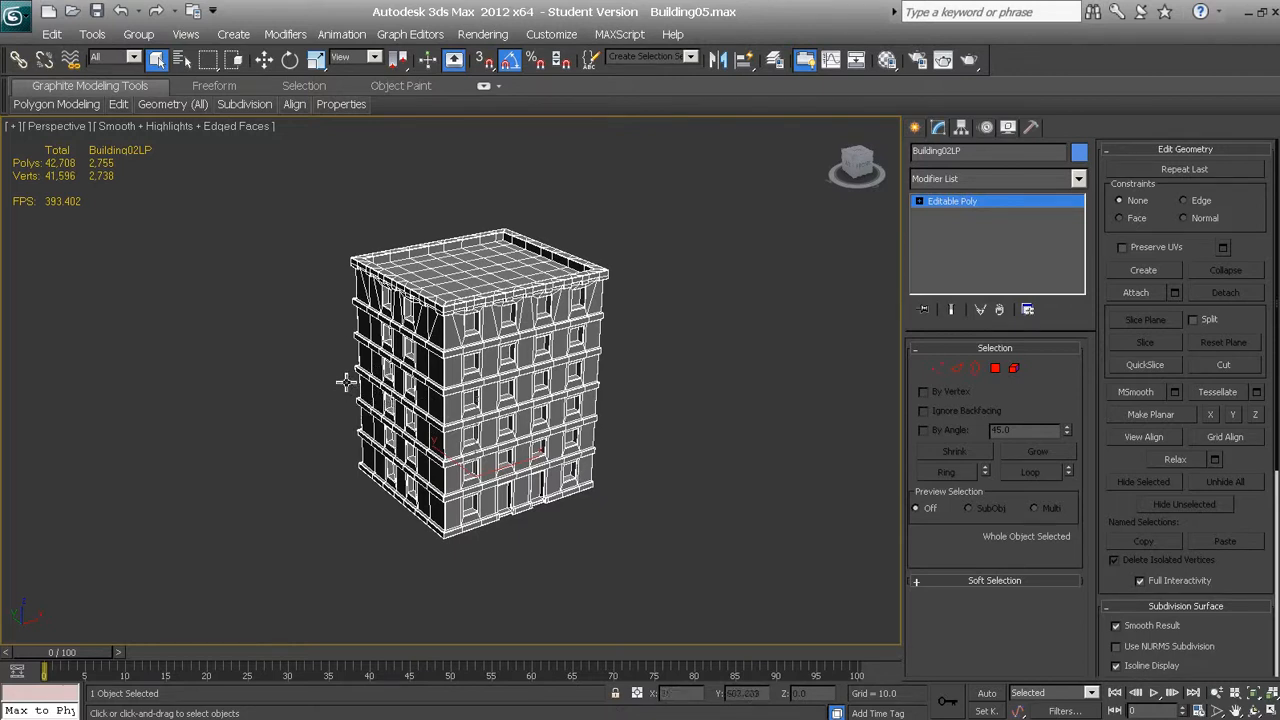
middle_drag(371, 380, 350, 370)
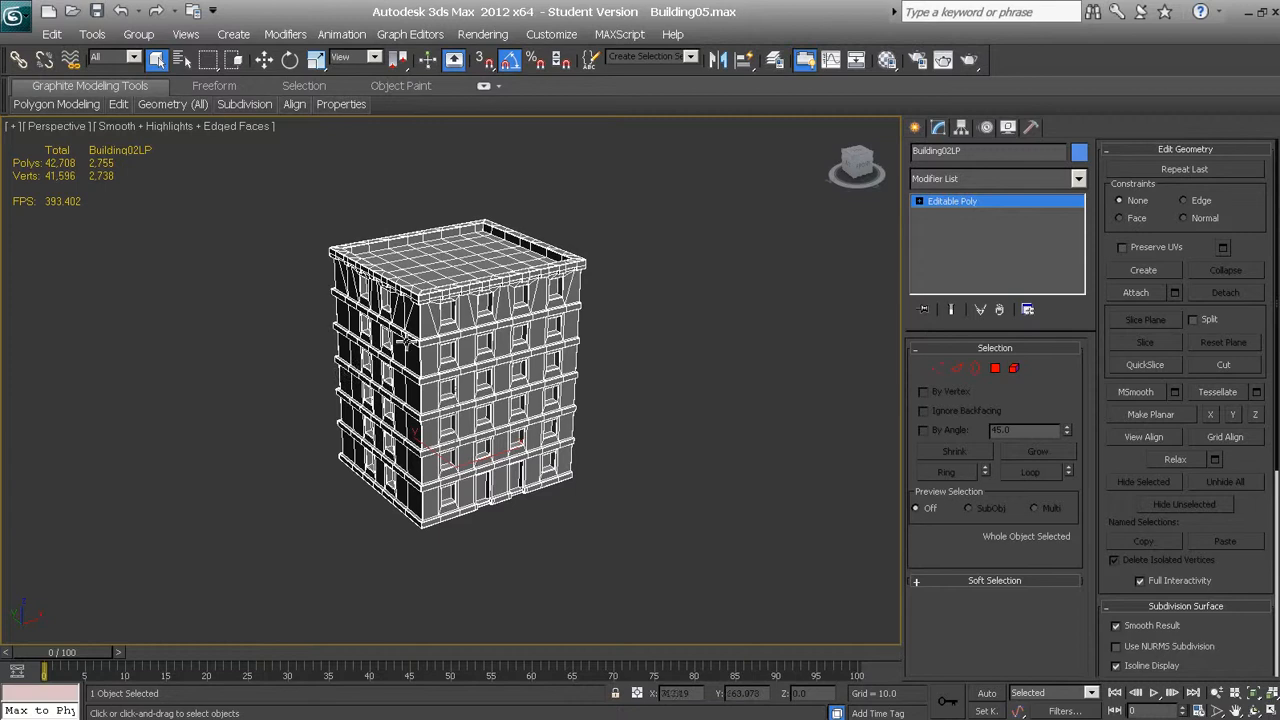
scroll(464, 355, up, 3)
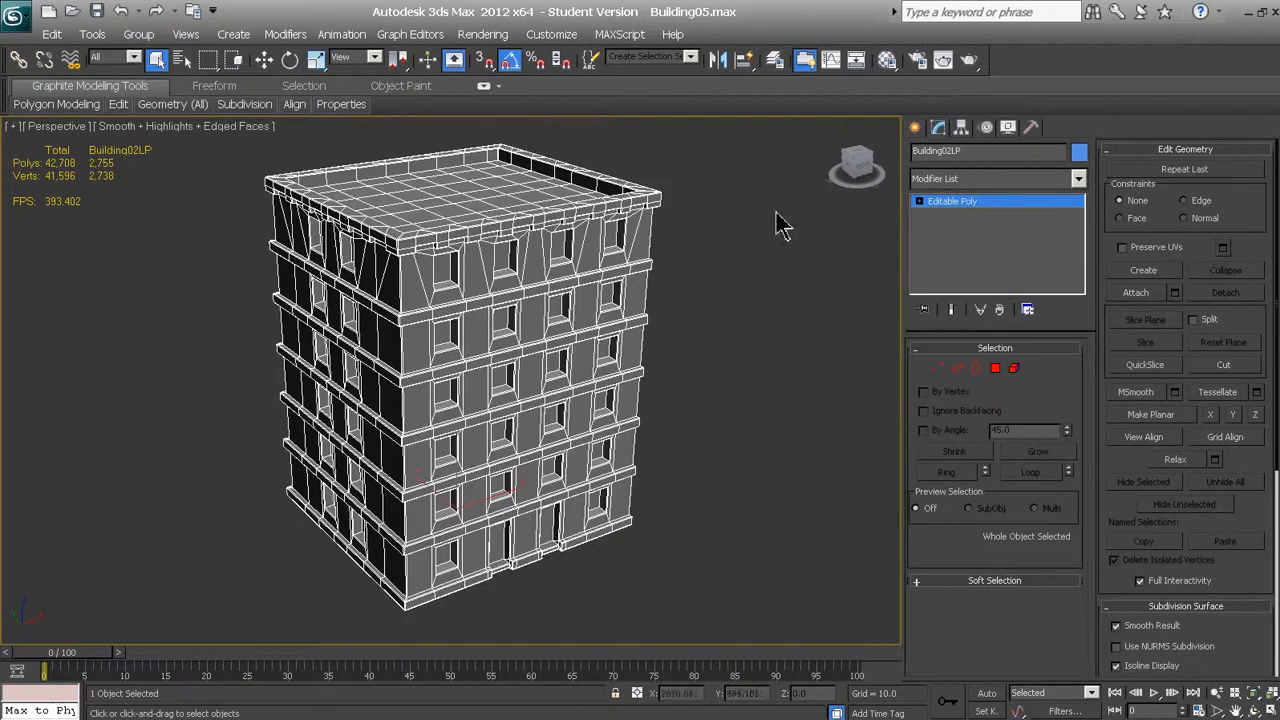
Hide the Building2LP layer, unhide the Building2HP layer in the layer manager, and select the high-poly building
click(775, 62)
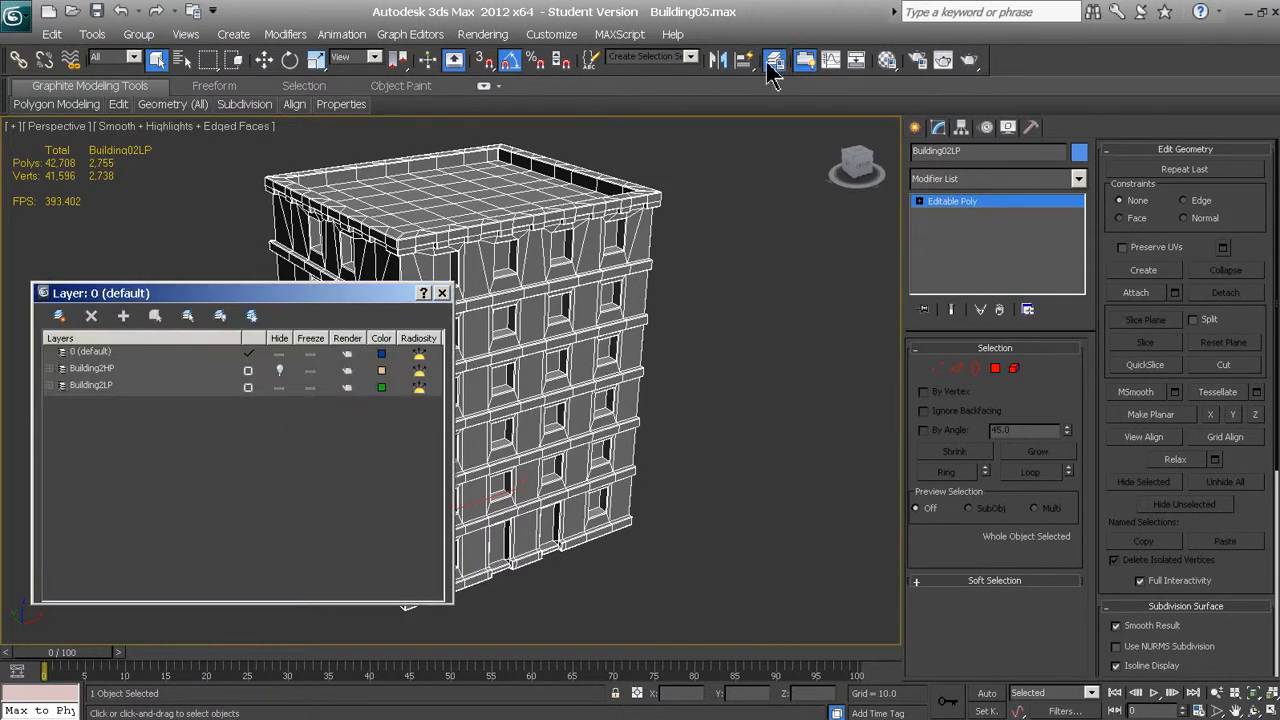
drag(96, 300, 732, 246)
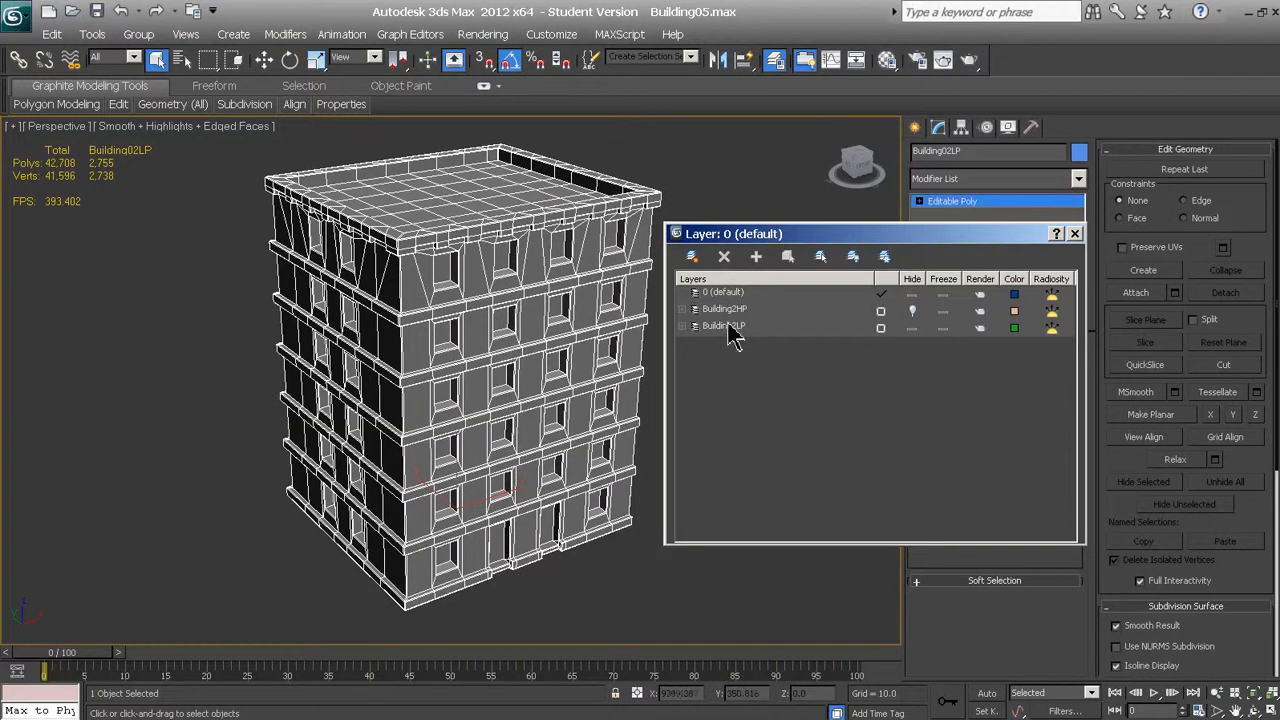
click(912, 329)
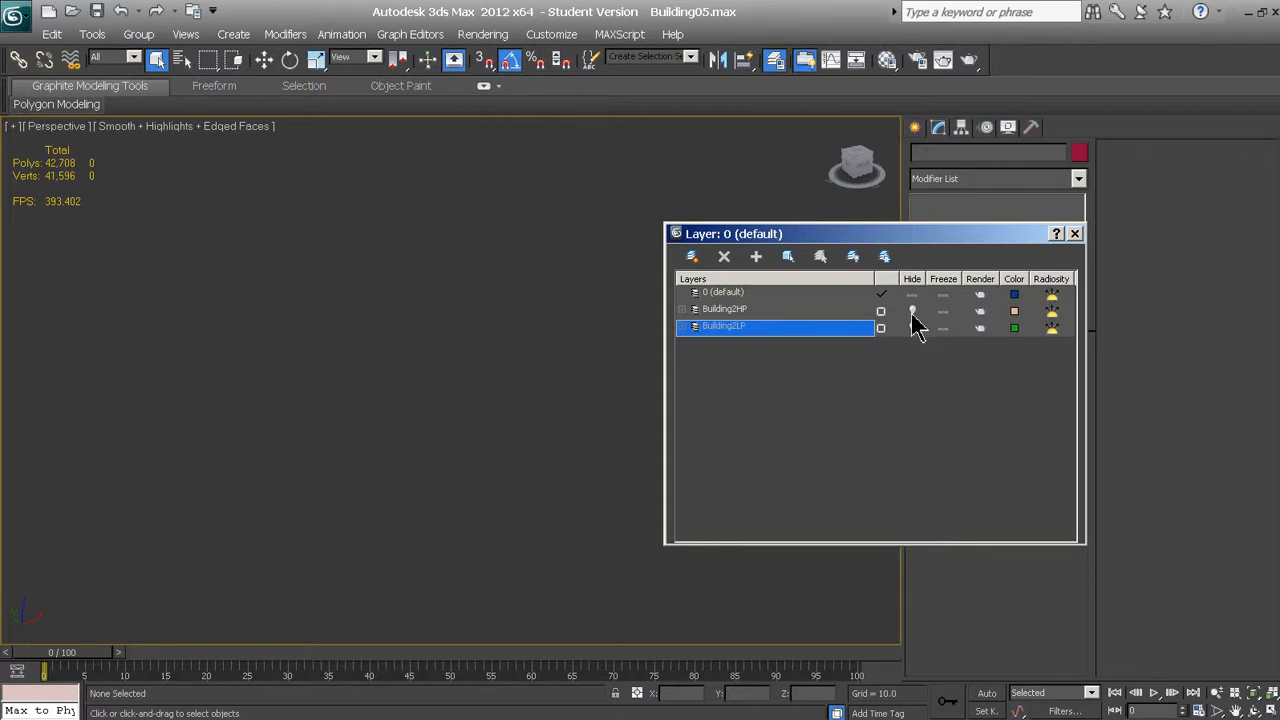
click(912, 311)
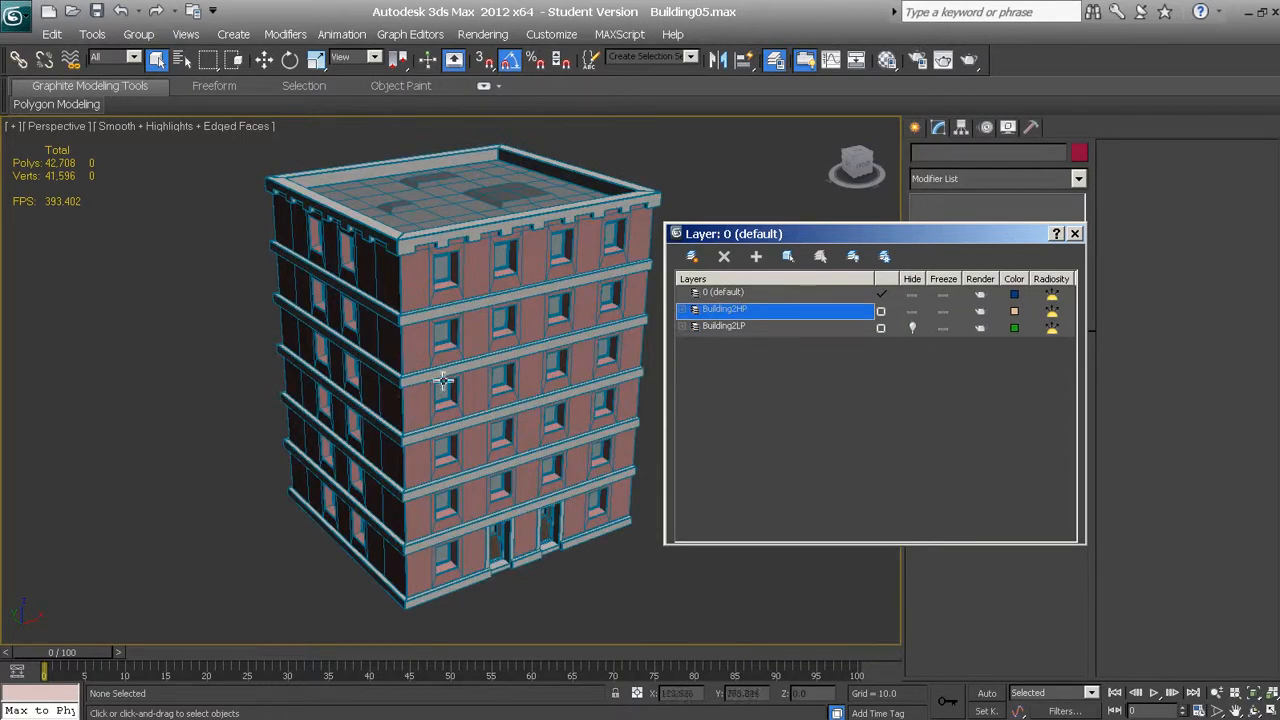
click(505, 338)
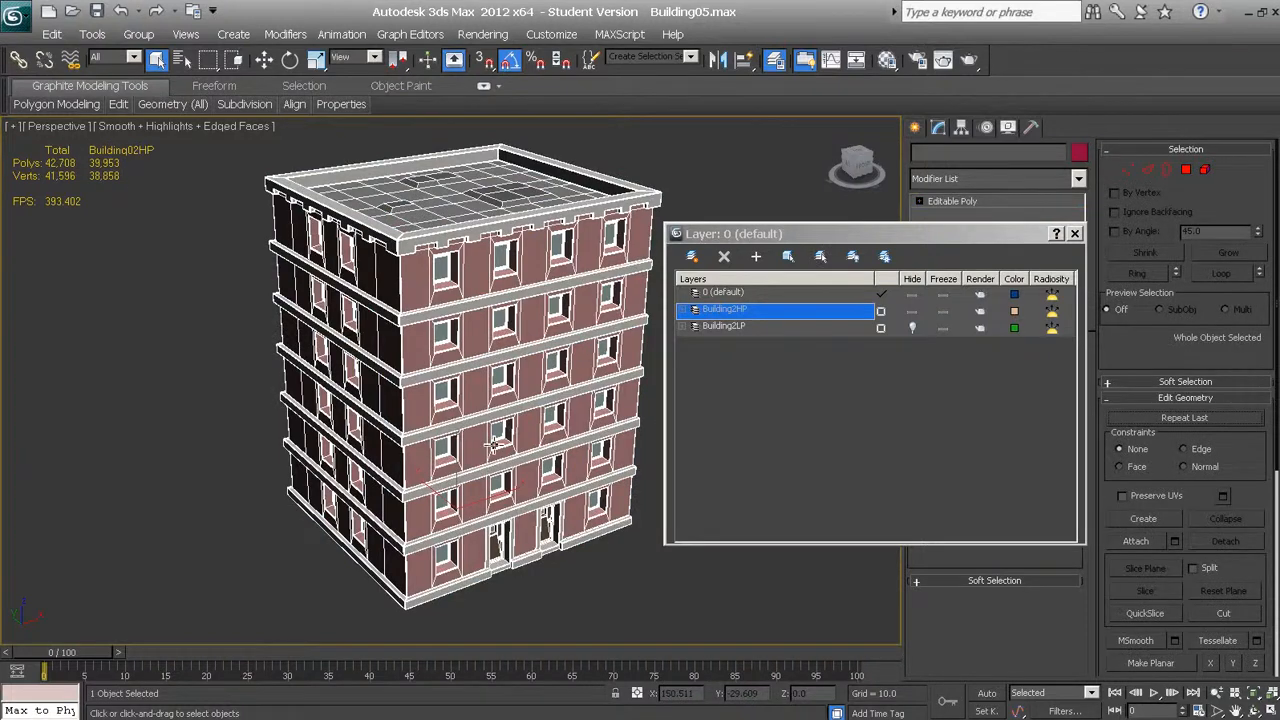
Examine the high-poly building's wireframe, including the entrance doors, roof and dense edge loops at the ledge corners
alt+middle_drag(505, 481, 479, 433)
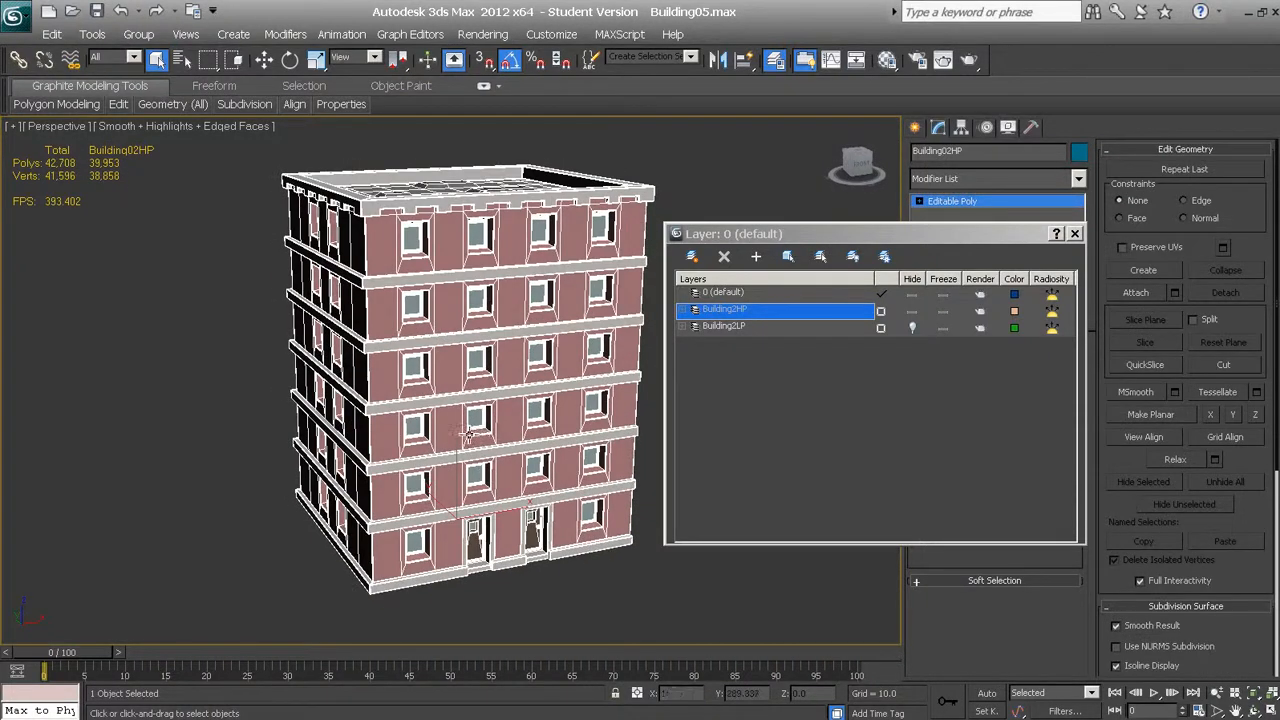
scroll(465, 435, up, 1)
scroll(472, 450, up, 2)
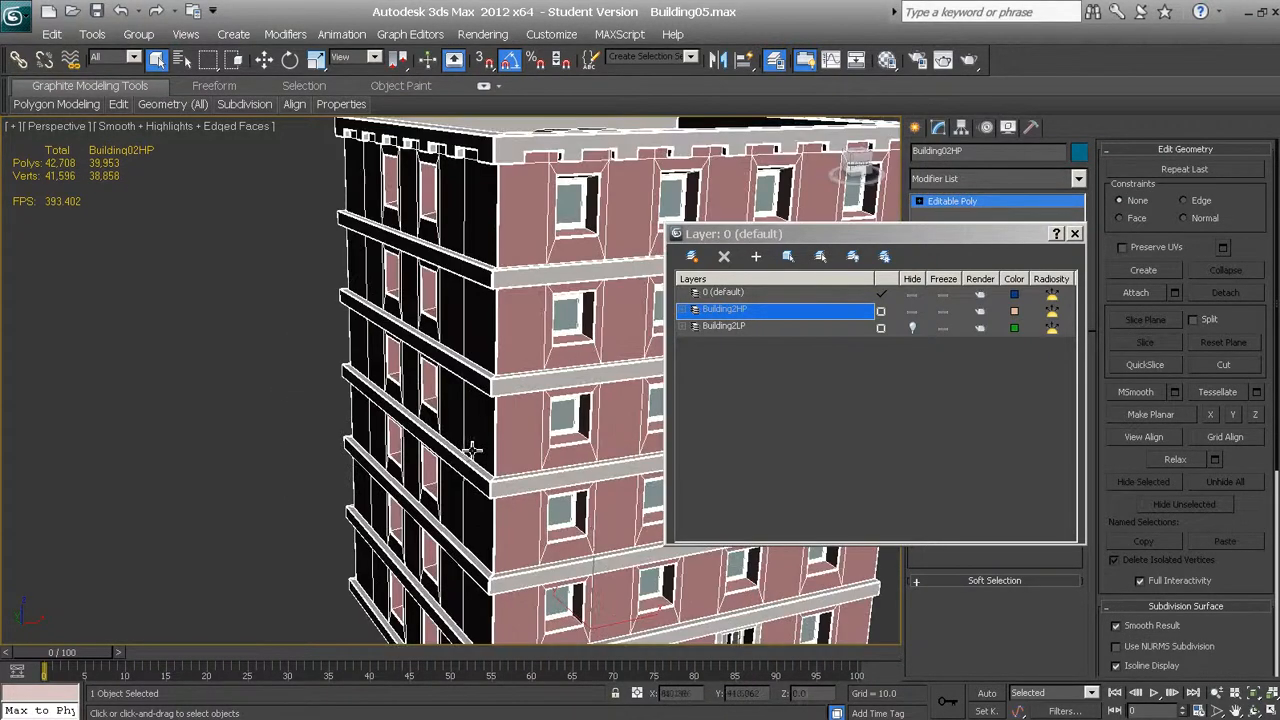
scroll(512, 480, down, 5)
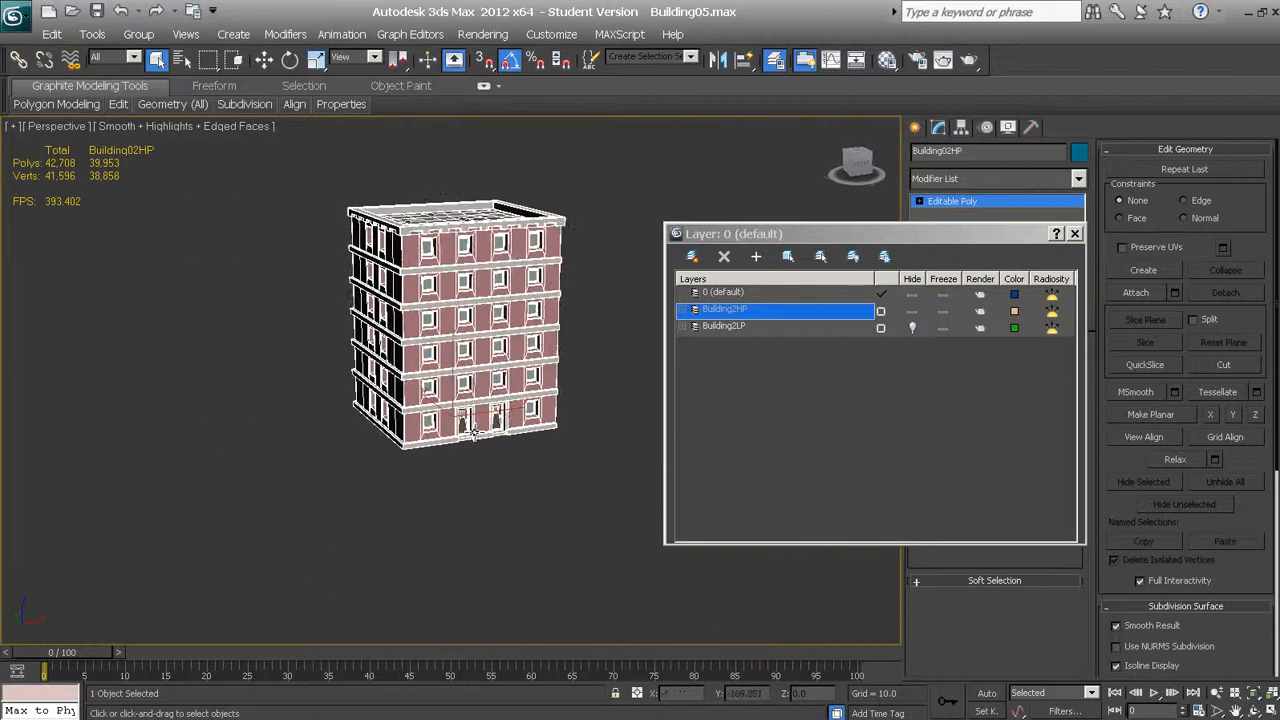
scroll(473, 432, up, 5)
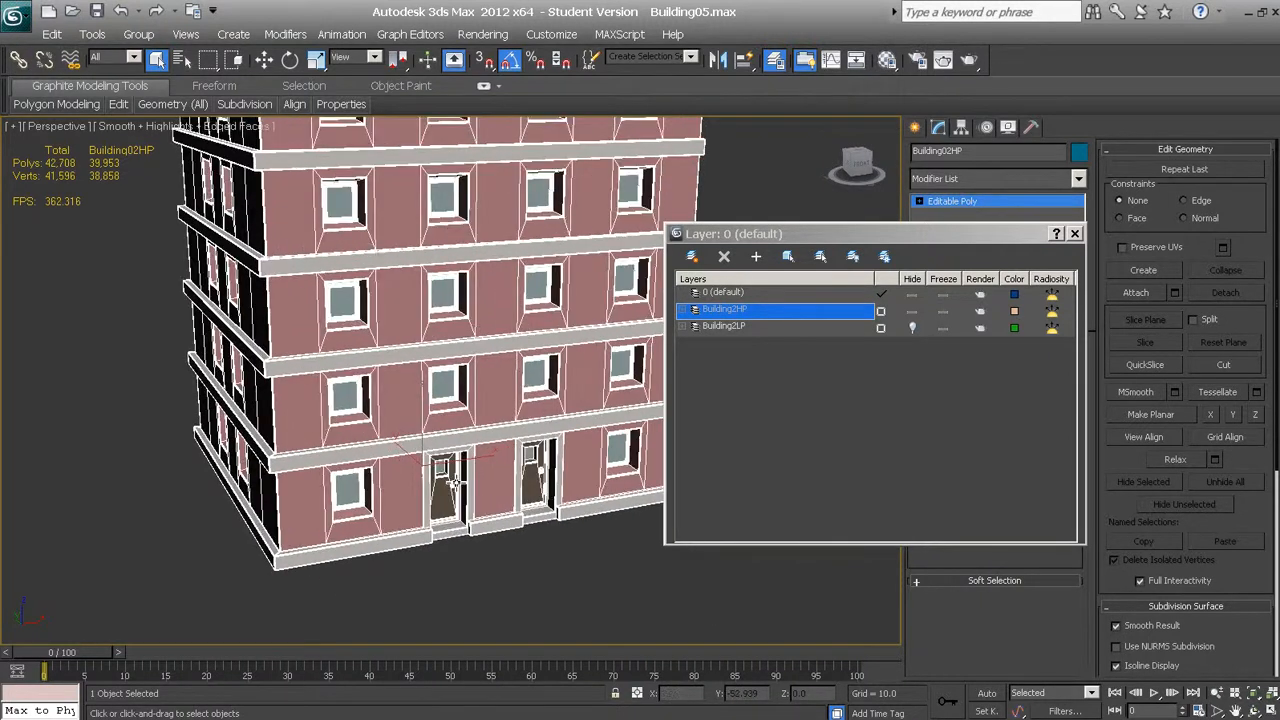
alt+middle_drag(455, 483, 465, 517)
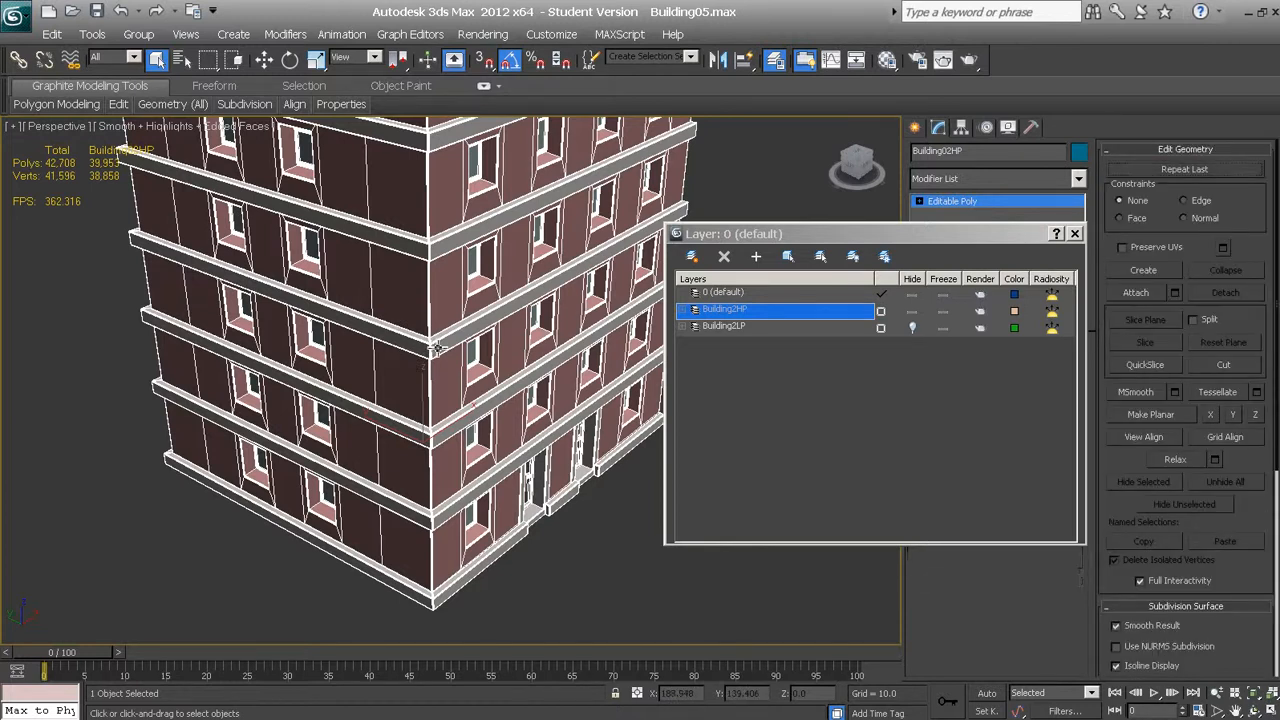
key(z)
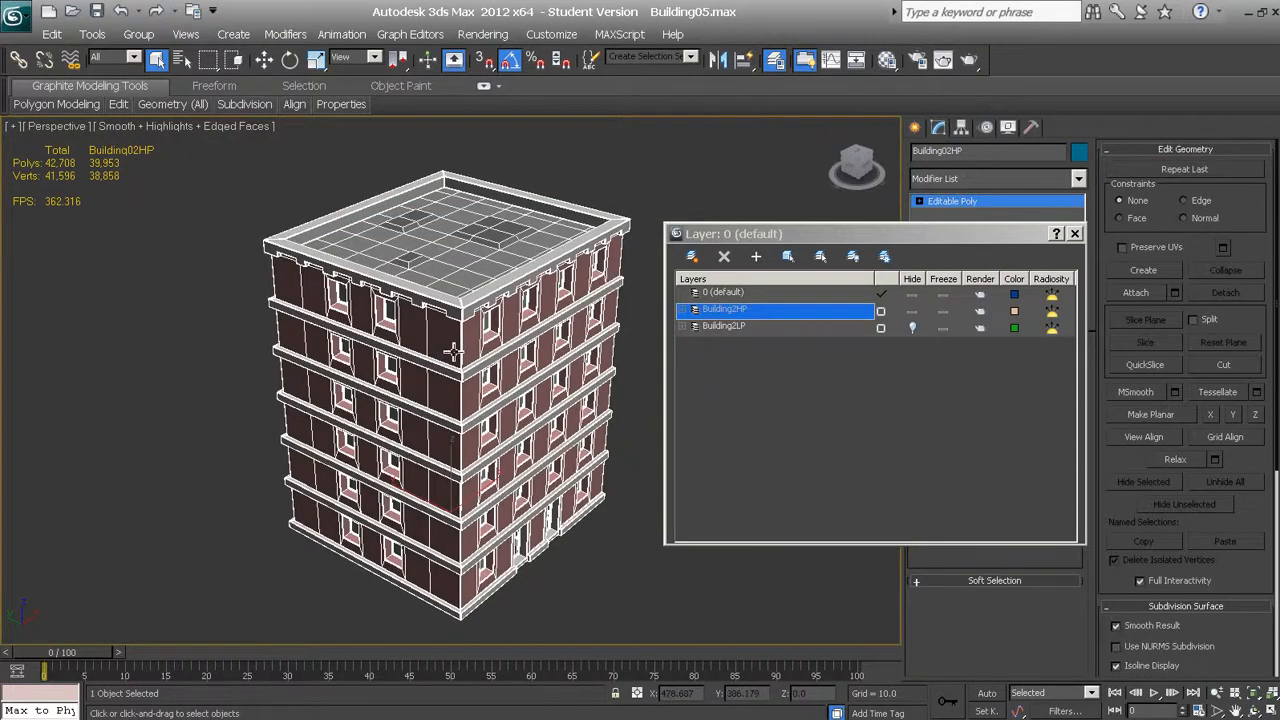
scroll(437, 347, up, 6)
scroll(329, 323, up, 6)
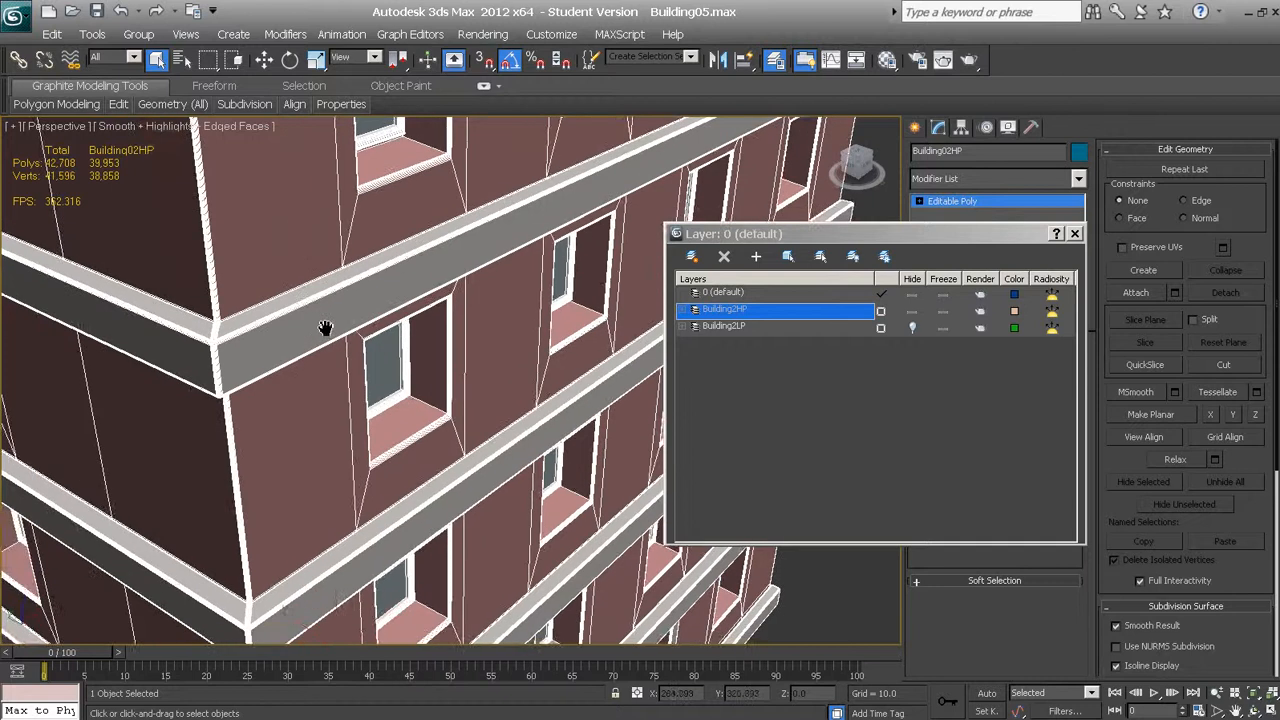
scroll(392, 311, down, 2)
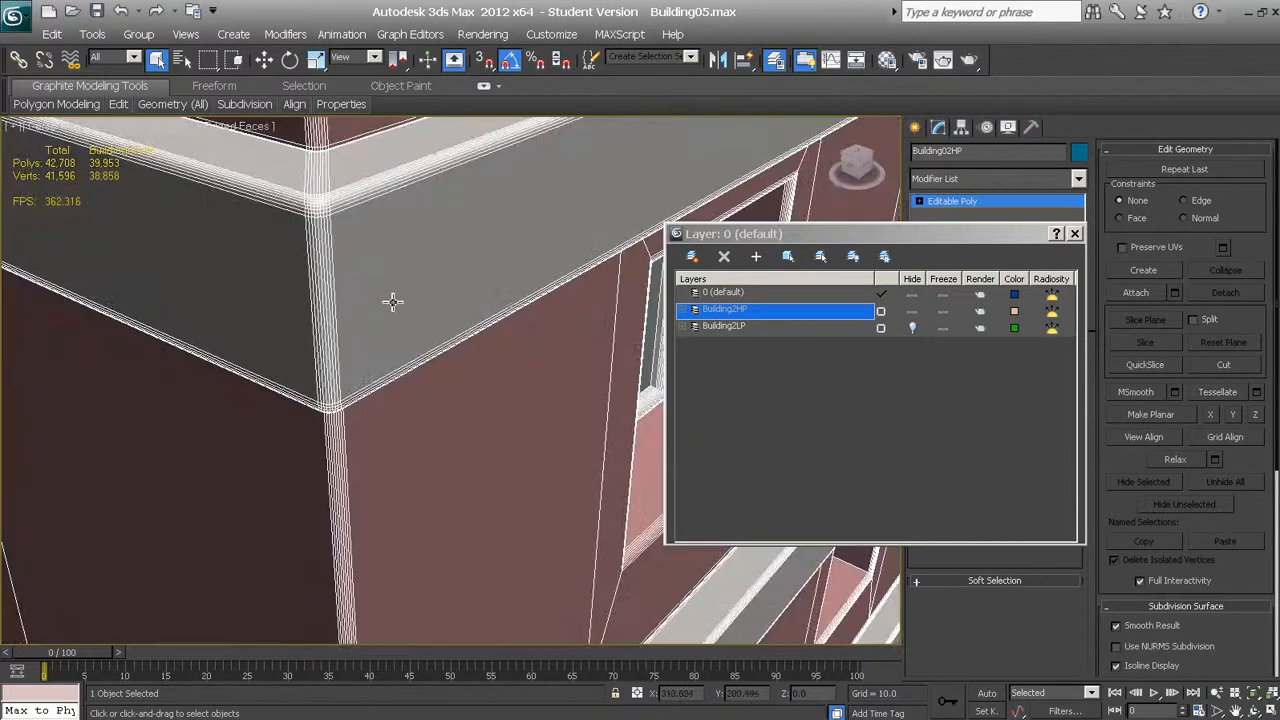
Turn off the edged-faces display and inspect the smooth bevel at the ledge corner
key(F4)
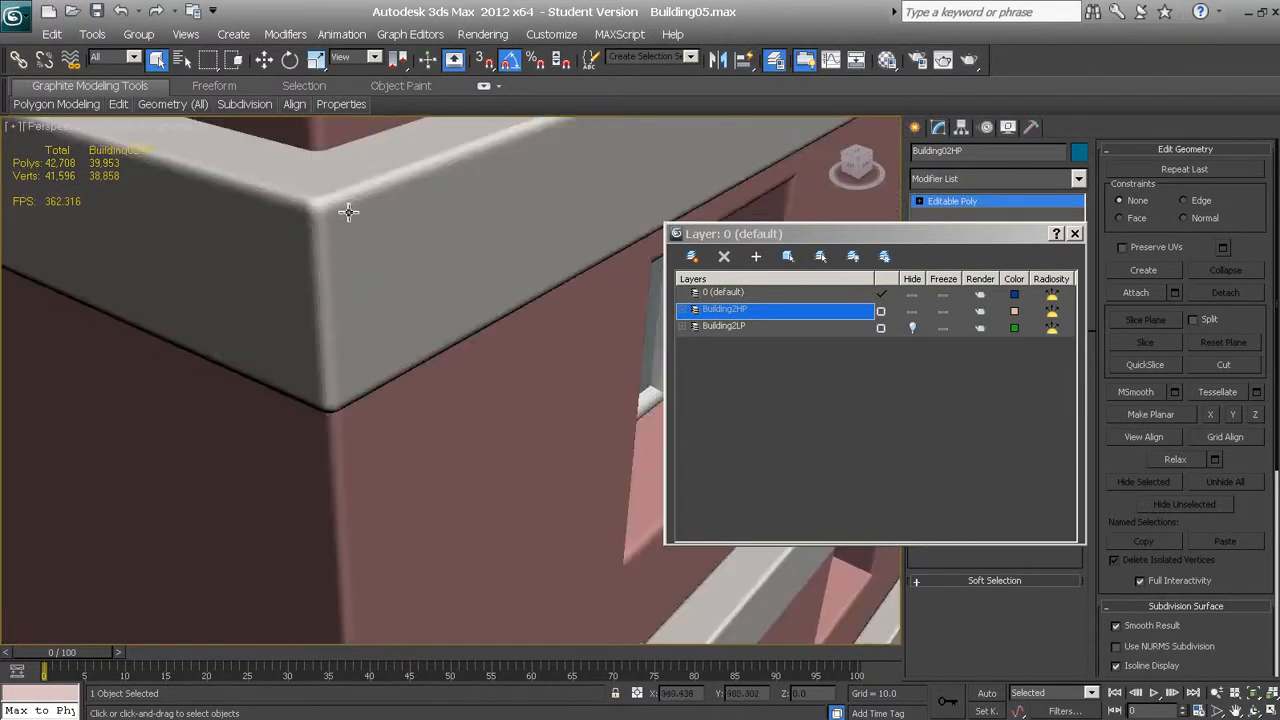
scroll(348, 211, down, 3)
scroll(351, 223, up, 3)
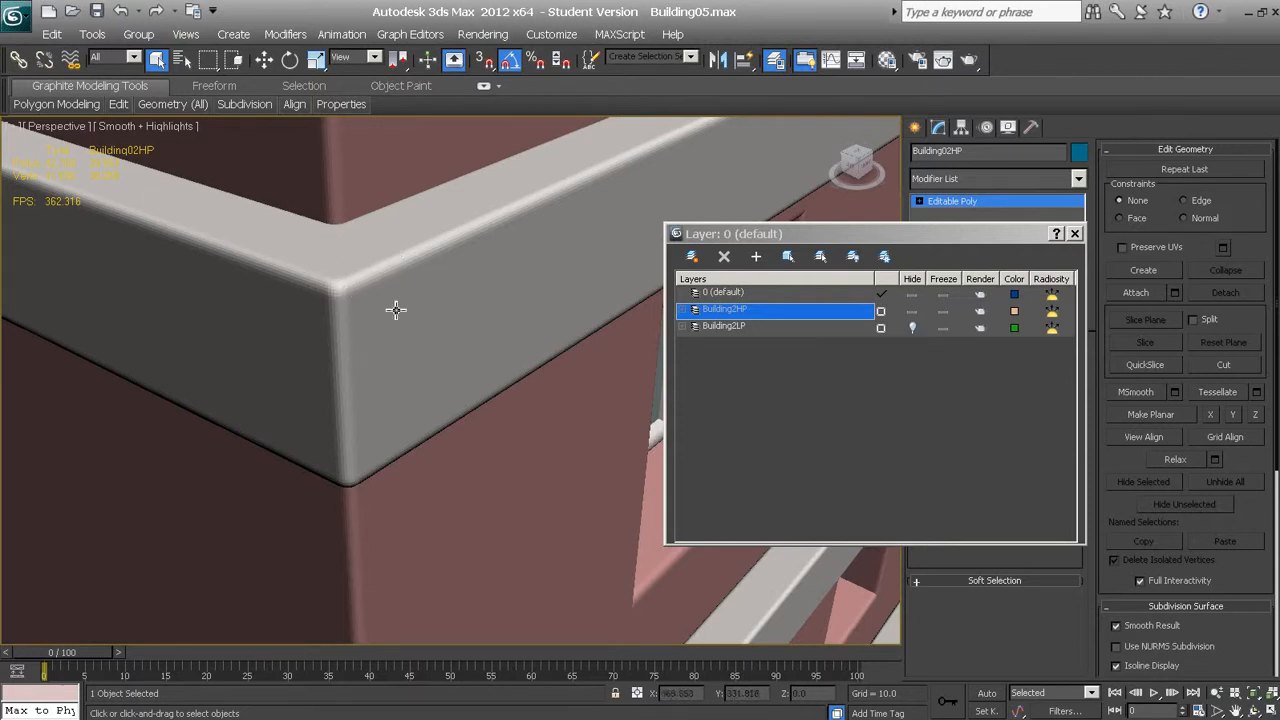
scroll(396, 310, down, 6)
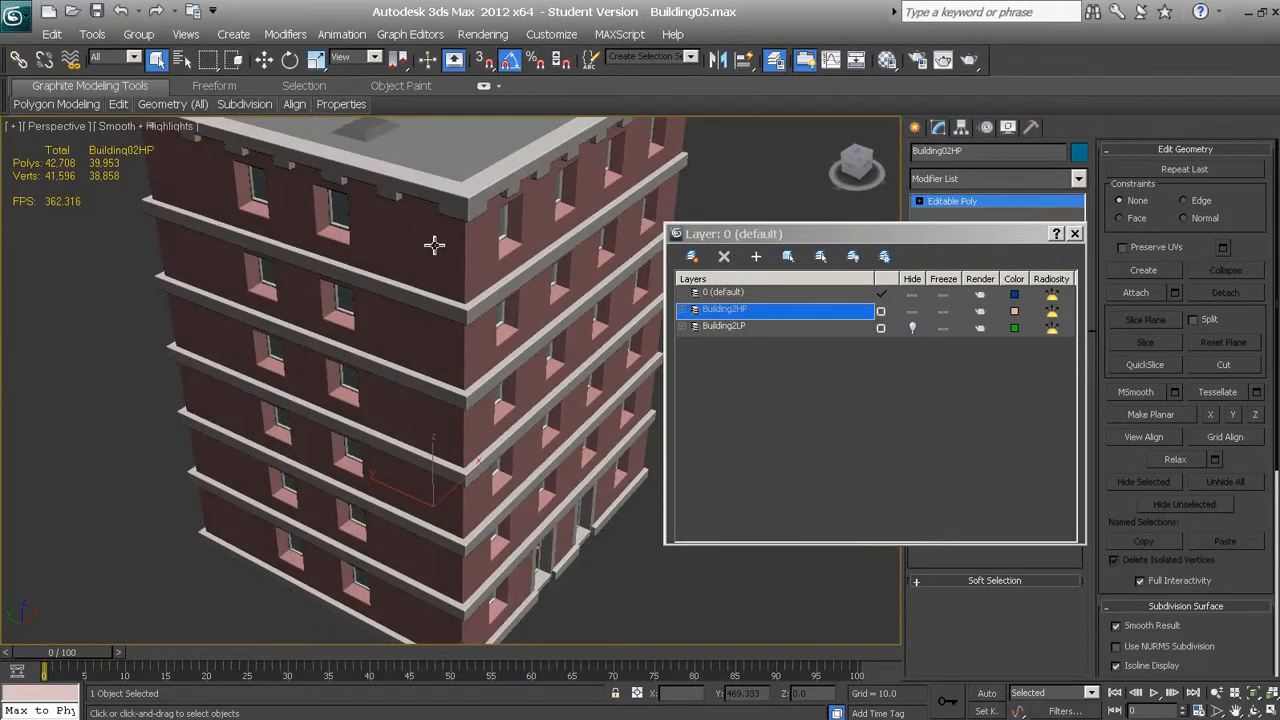
Examine the shaded high-poly building's window recesses, ledges and ground-floor sills up close
alt+middle_drag(450, 237, 411, 219)
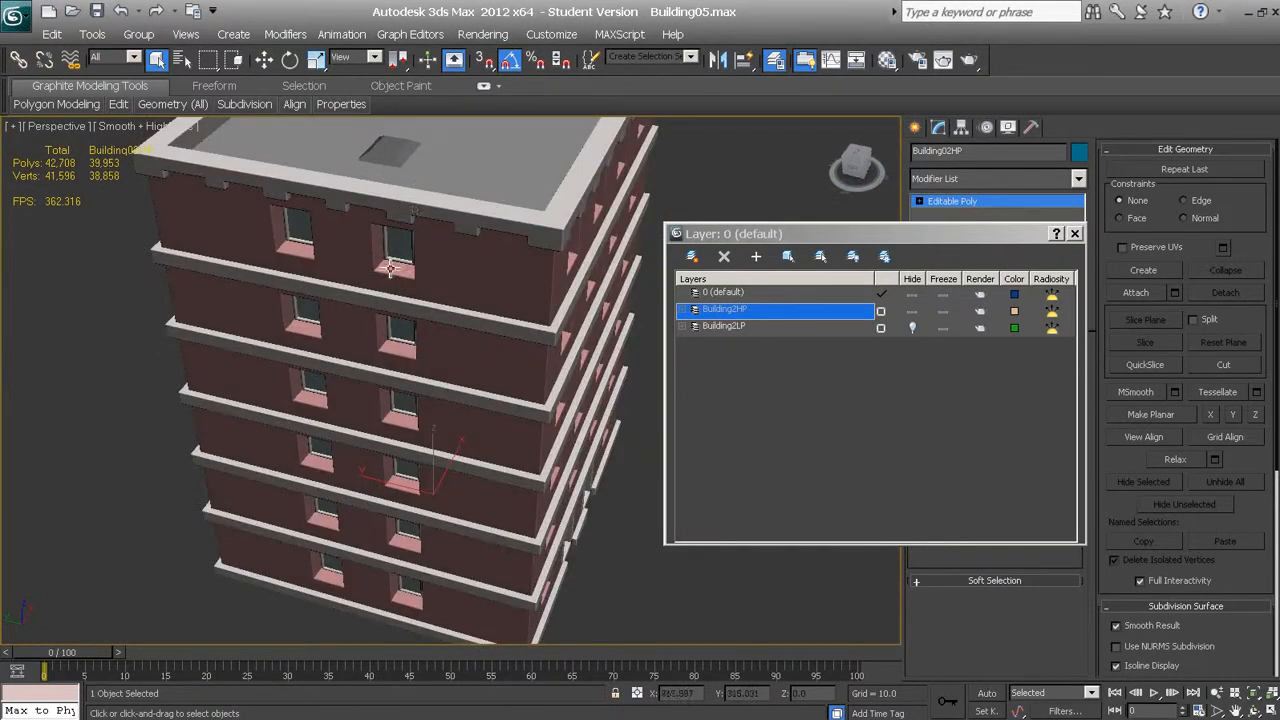
scroll(520, 206, up, 5)
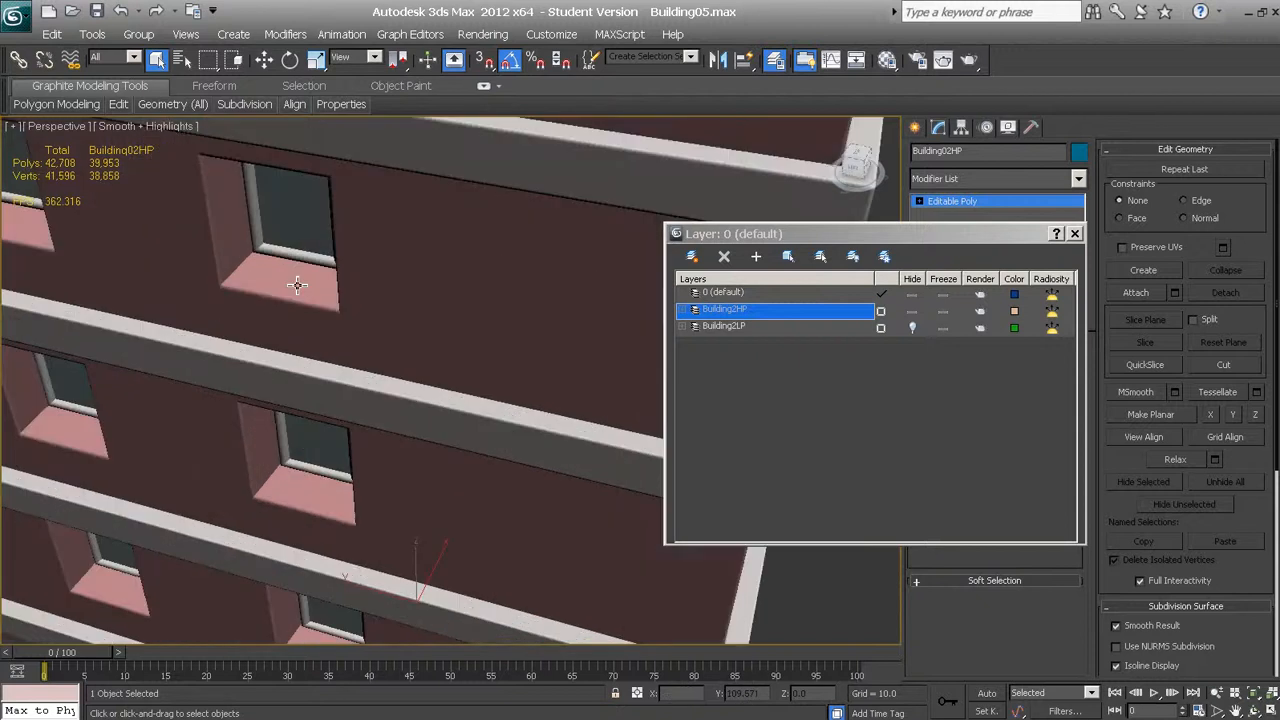
scroll(285, 360, down, 3)
scroll(280, 363, up, 5)
scroll(350, 357, down, 6)
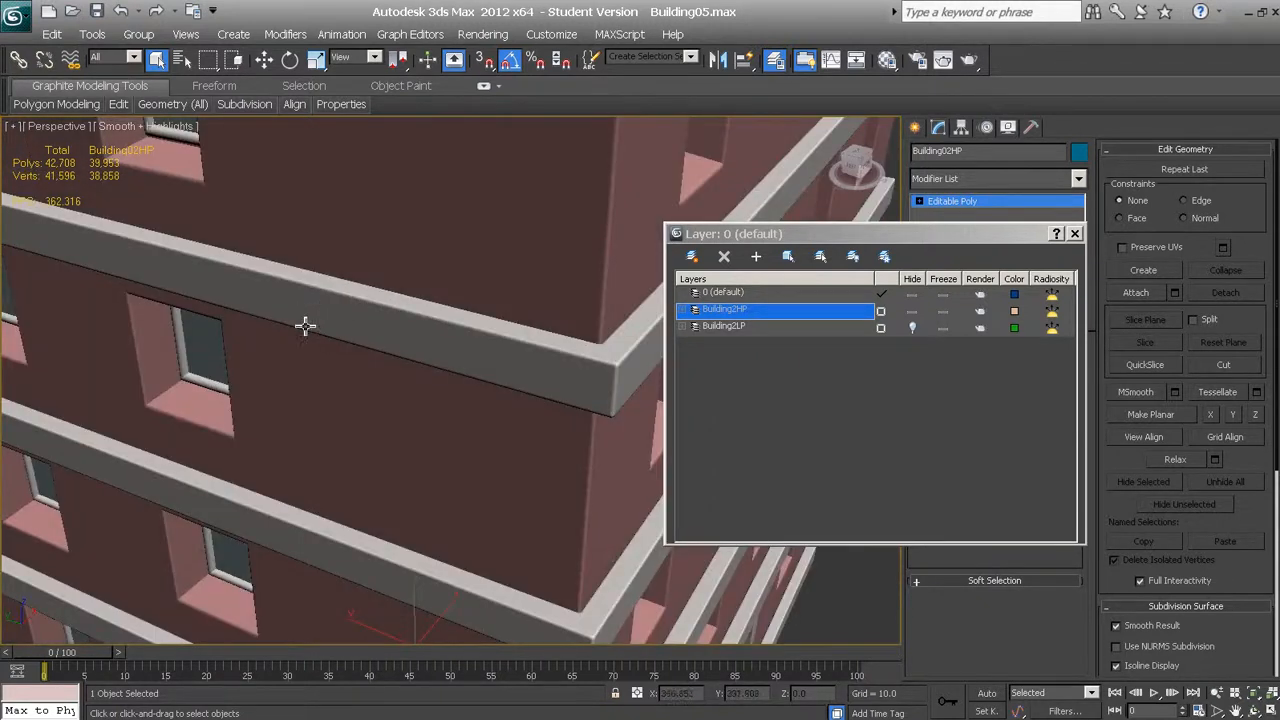
middle_drag(337, 287, 355, 268)
scroll(418, 447, up, 8)
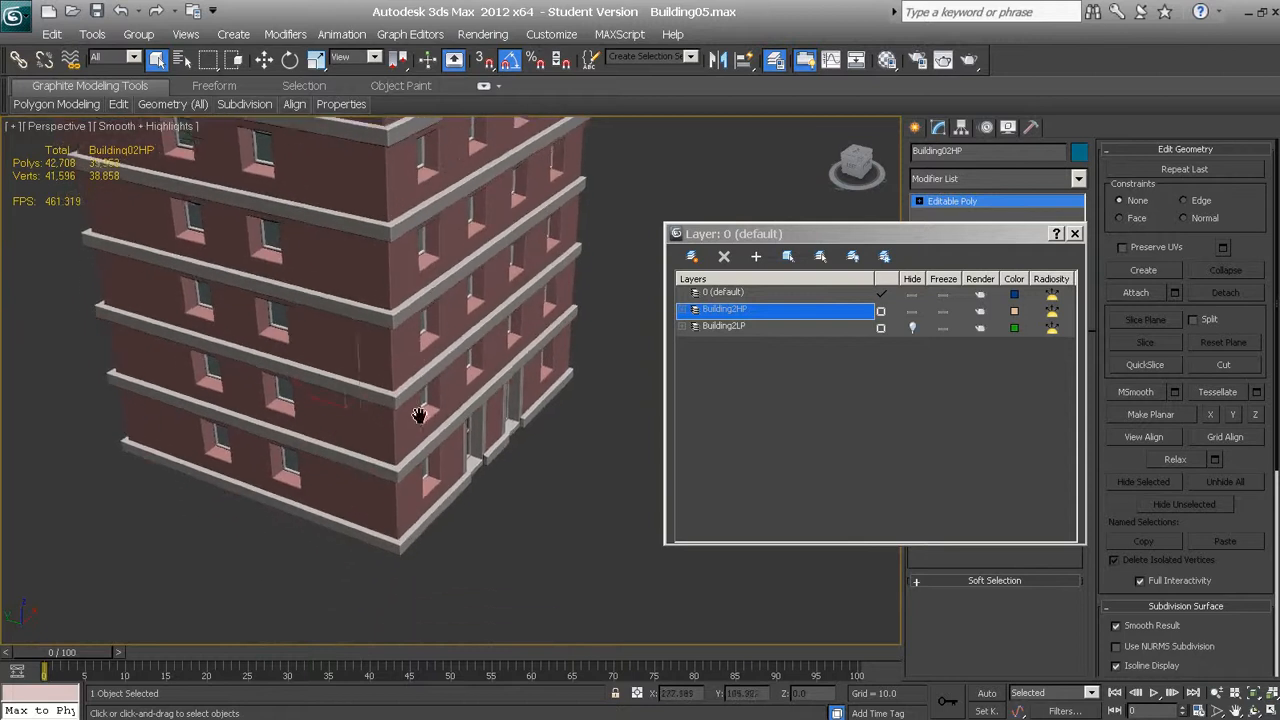
scroll(408, 372, up, 5)
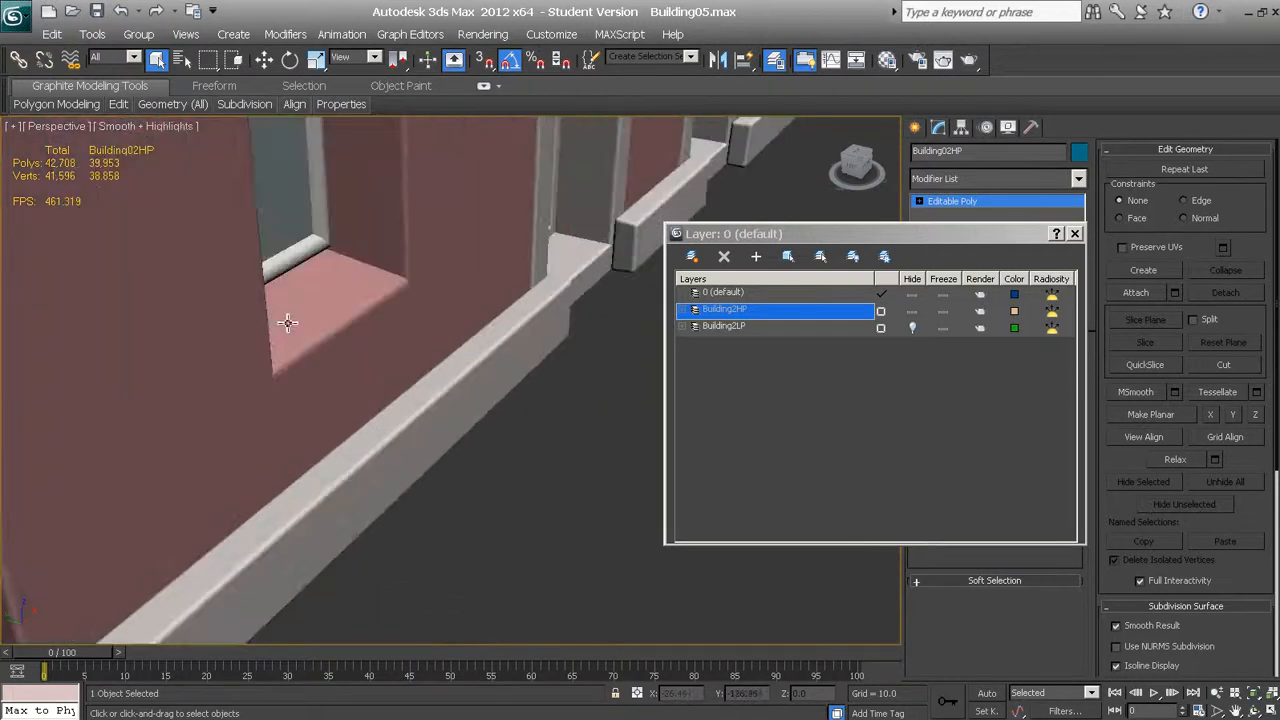
scroll(295, 294, down, 3)
middle_drag(292, 261, 294, 376)
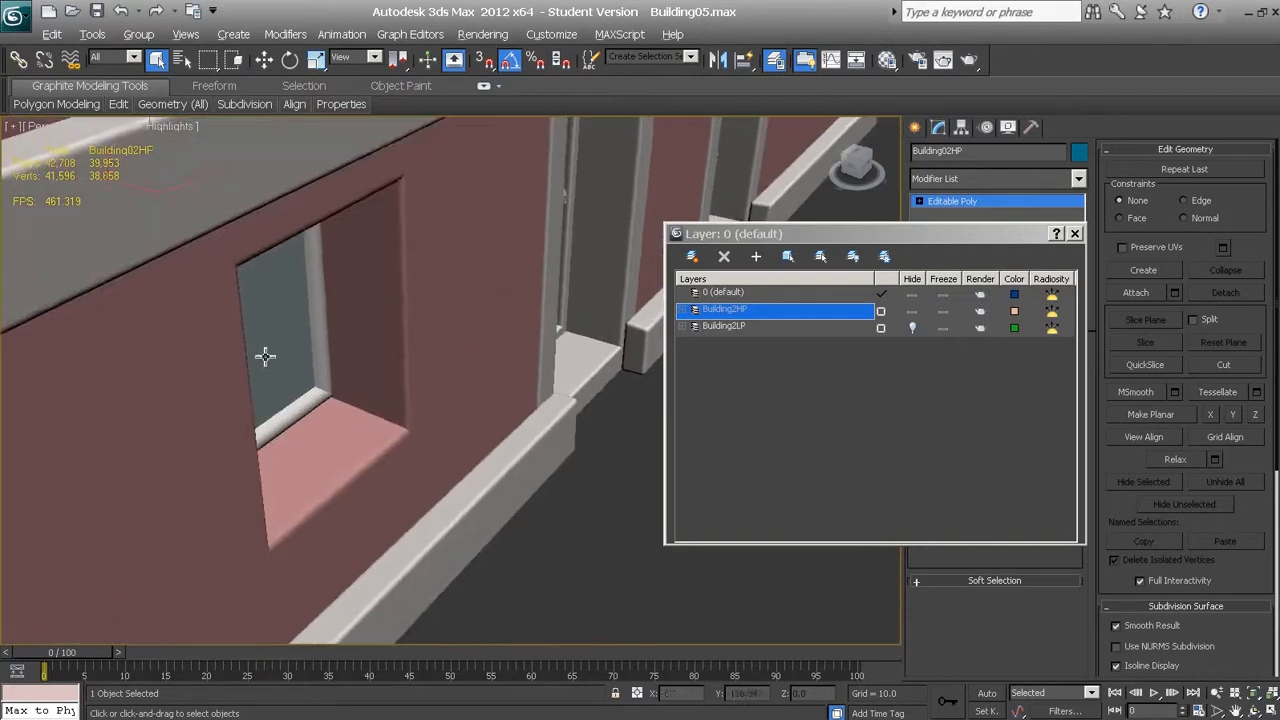
Clear the selection to inspect the ground-floor window and base trim, and reselect the high-poly building
key(ctrl+d)
middle_drag(304, 424, 287, 421)
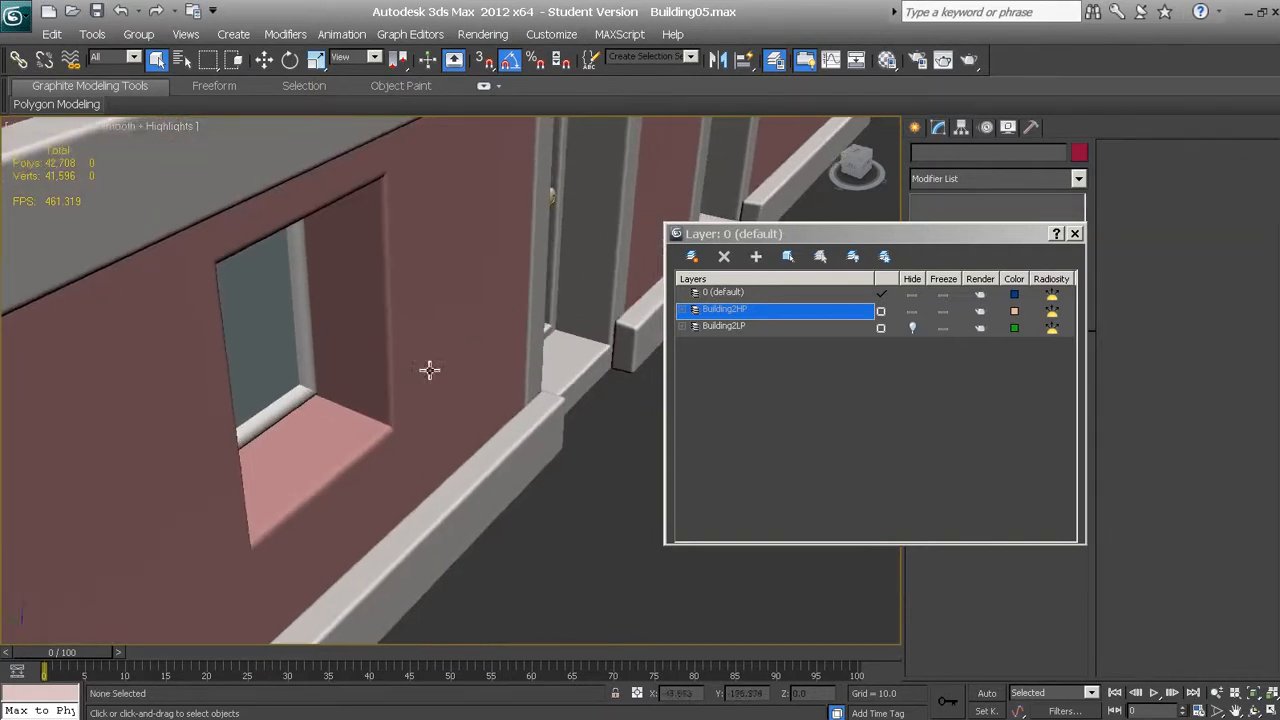
scroll(437, 362, down, 2)
click(515, 260)
scroll(526, 285, down, 3)
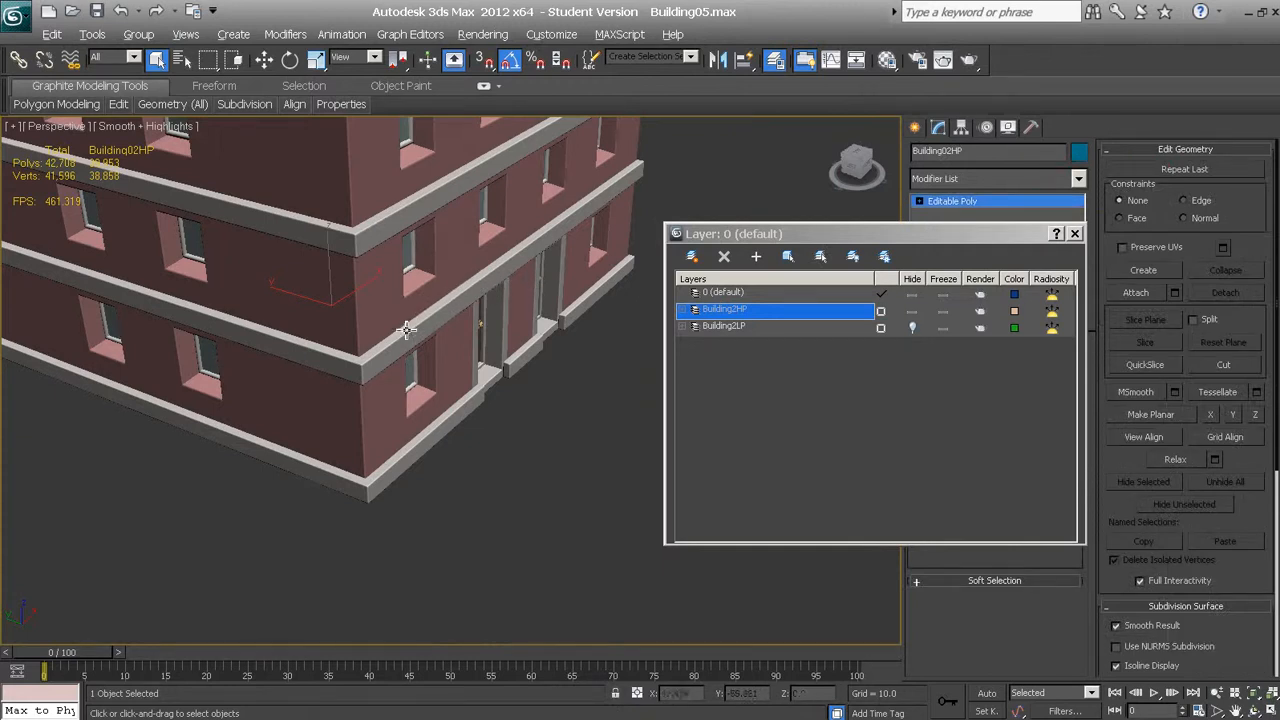
Examine the high-poly building's entrance facade up close and the whole building from above
middle_drag(407, 330, 337, 397)
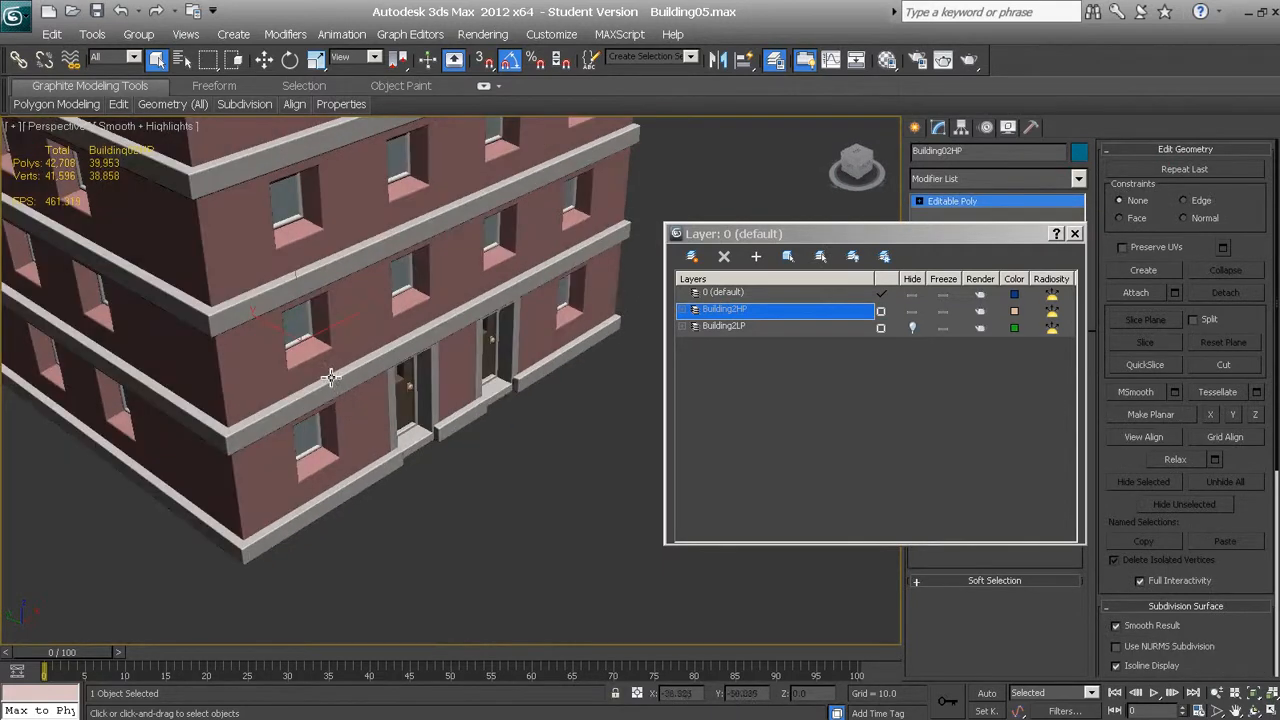
scroll(357, 349, up, 2)
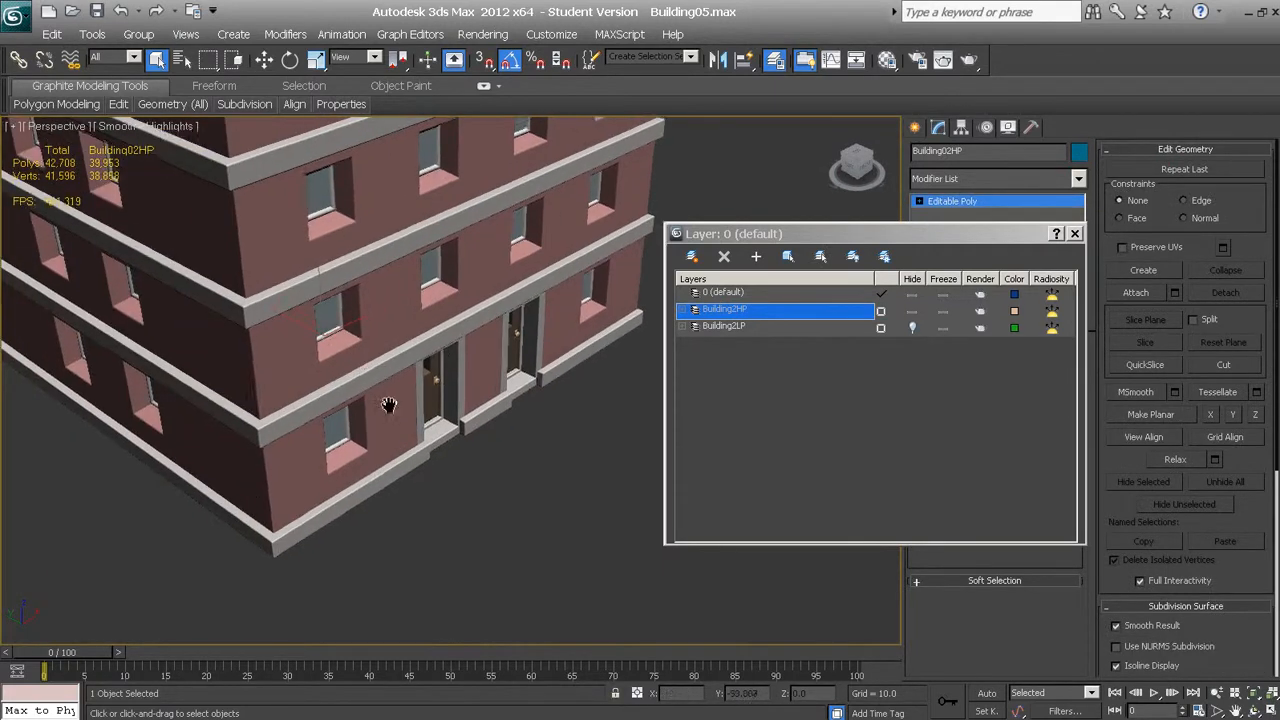
middle_drag(357, 349, 439, 496)
scroll(420, 434, down, 8)
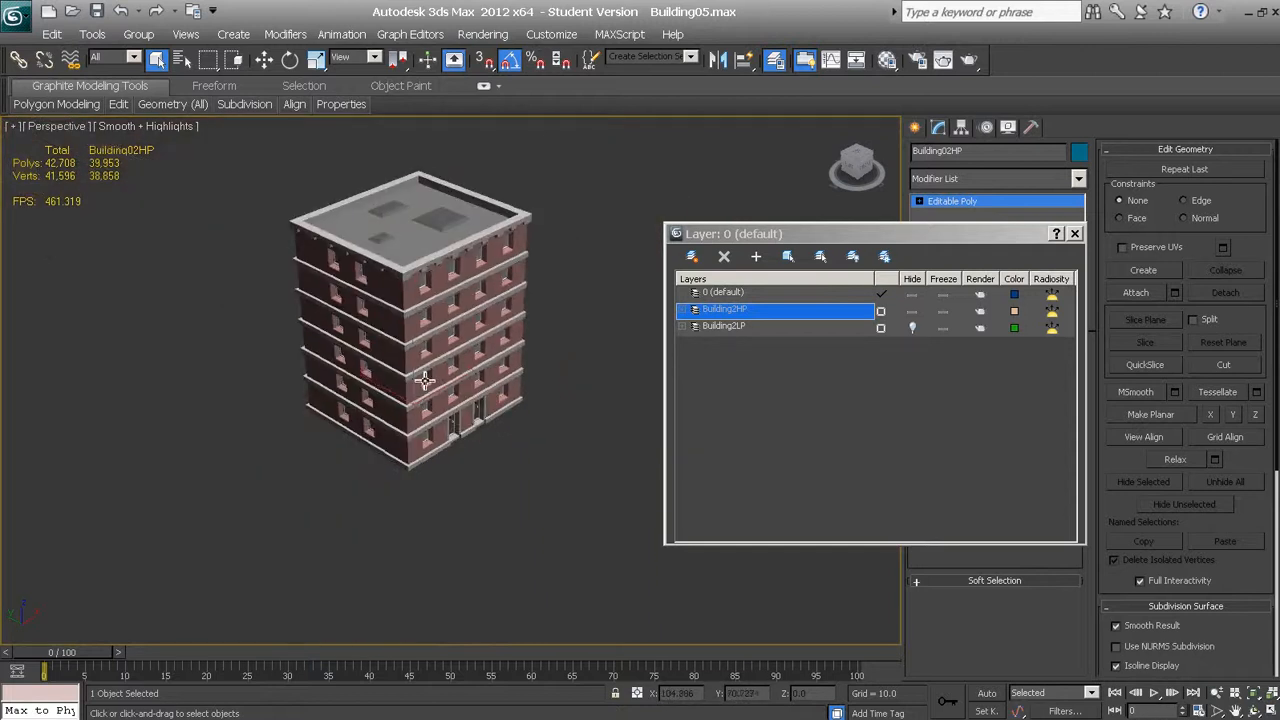
alt+middle_drag(420, 380, 453, 390)
scroll(430, 351, up, 4)
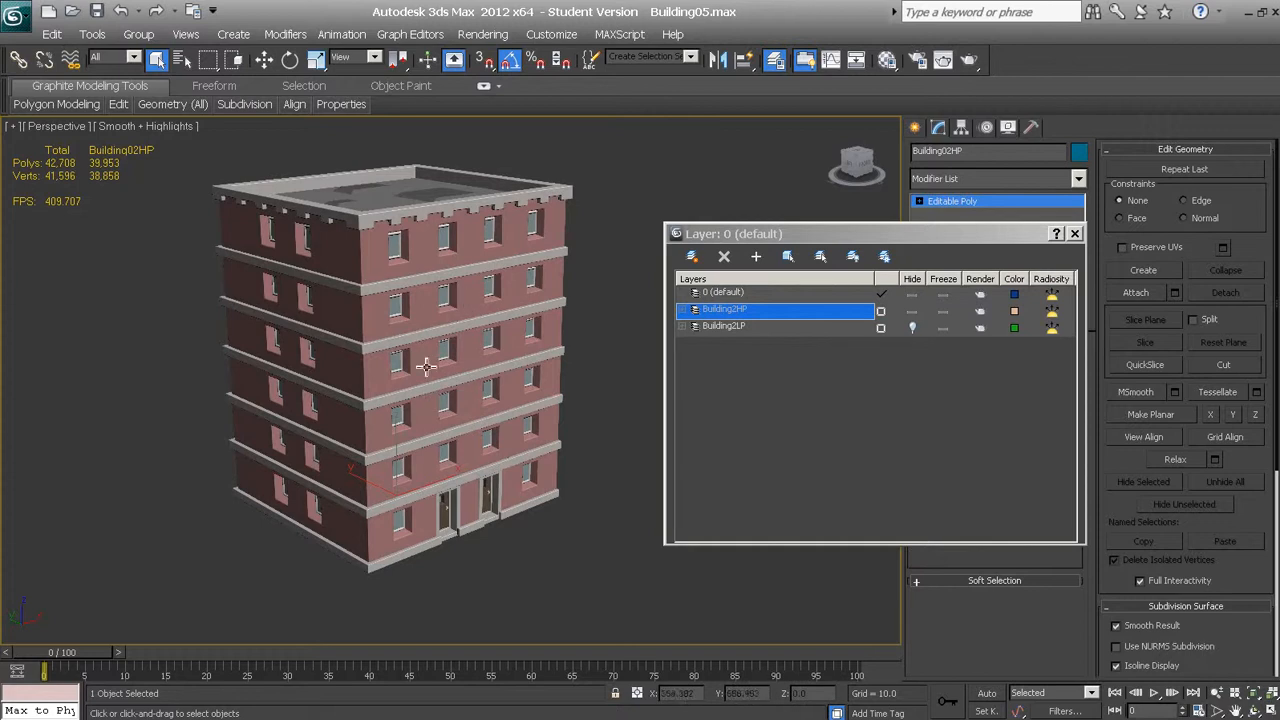
Hide the Building2HP layer and show the Building2LP layer to view the low-poly building alone
click(910, 314)
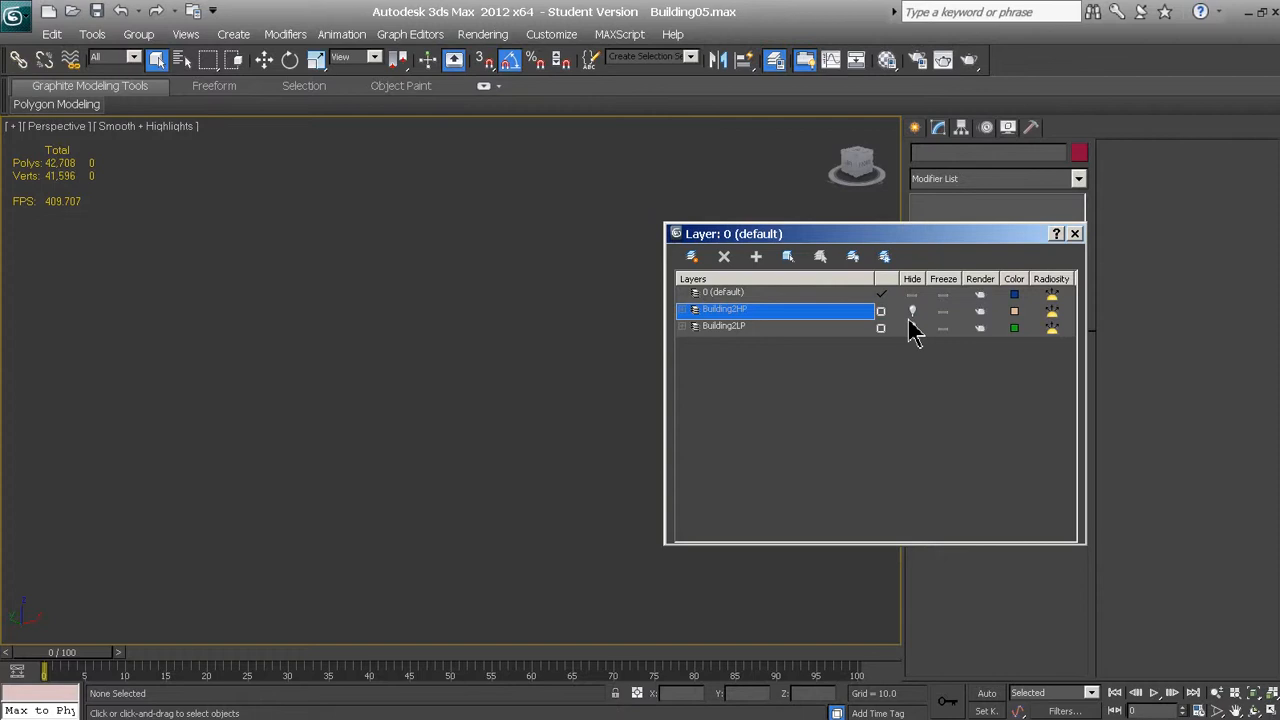
click(911, 327)
click(800, 312)
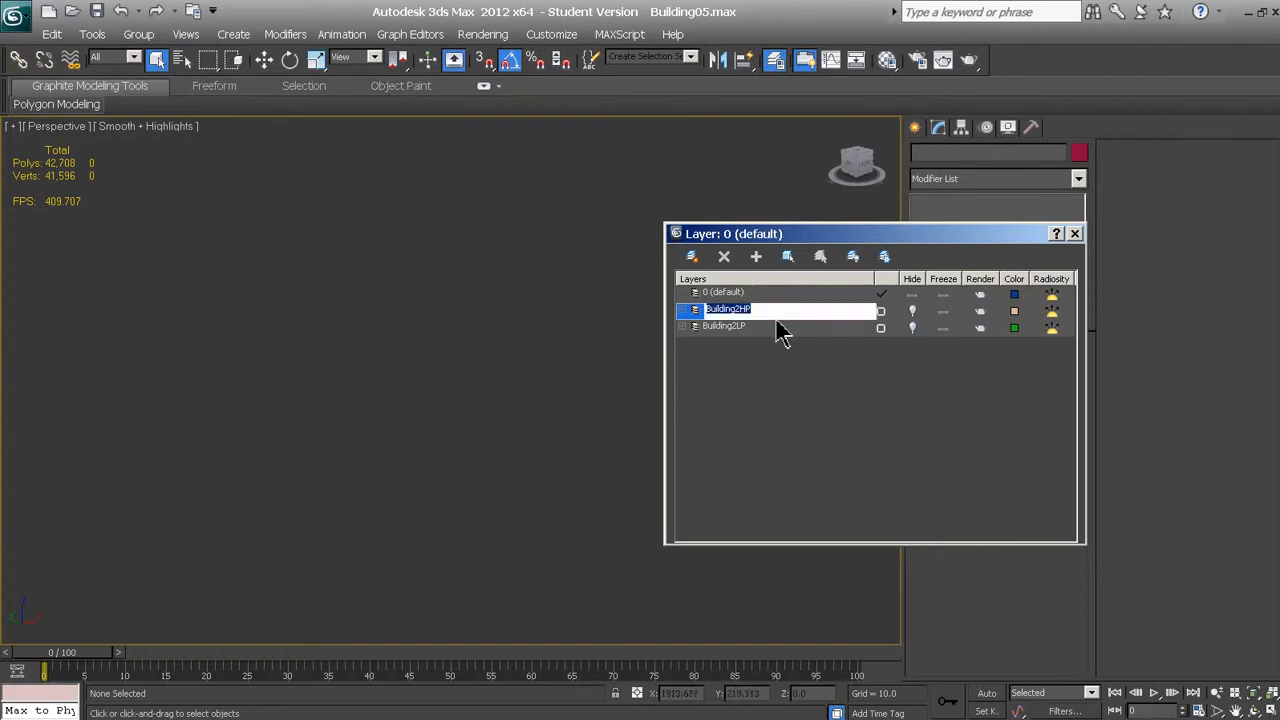
click(772, 328)
click(712, 313)
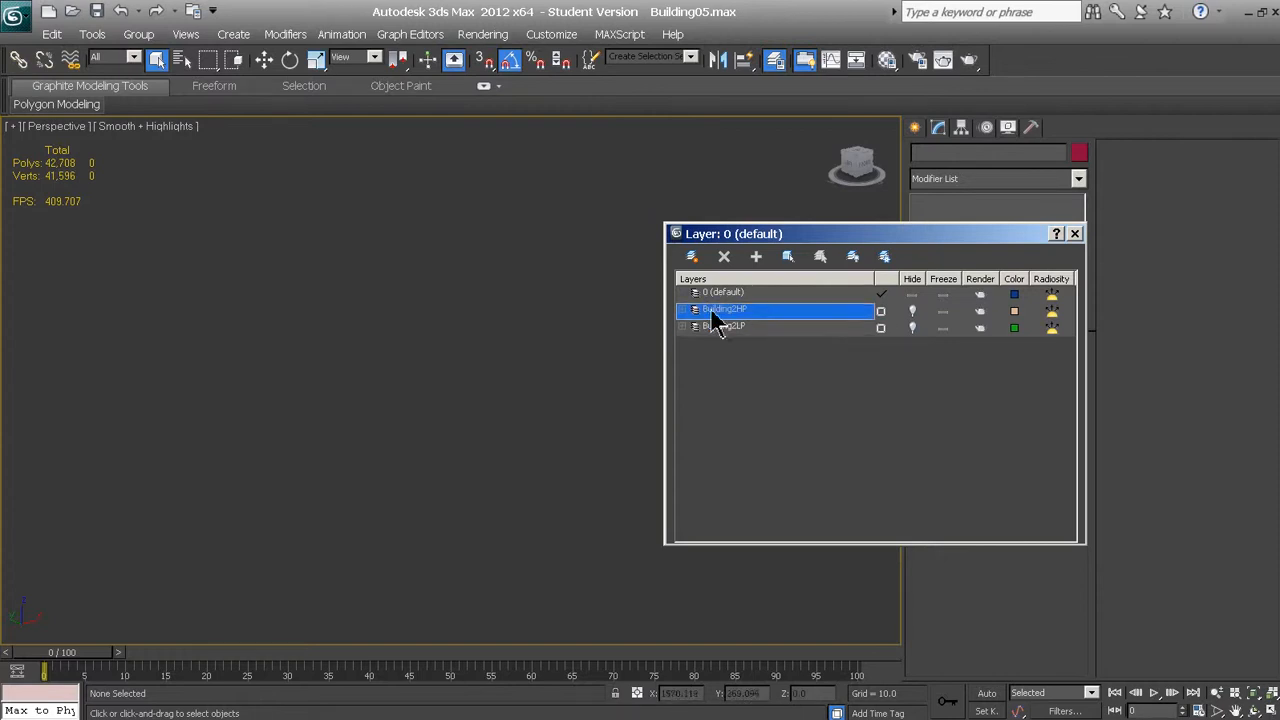
click(912, 328)
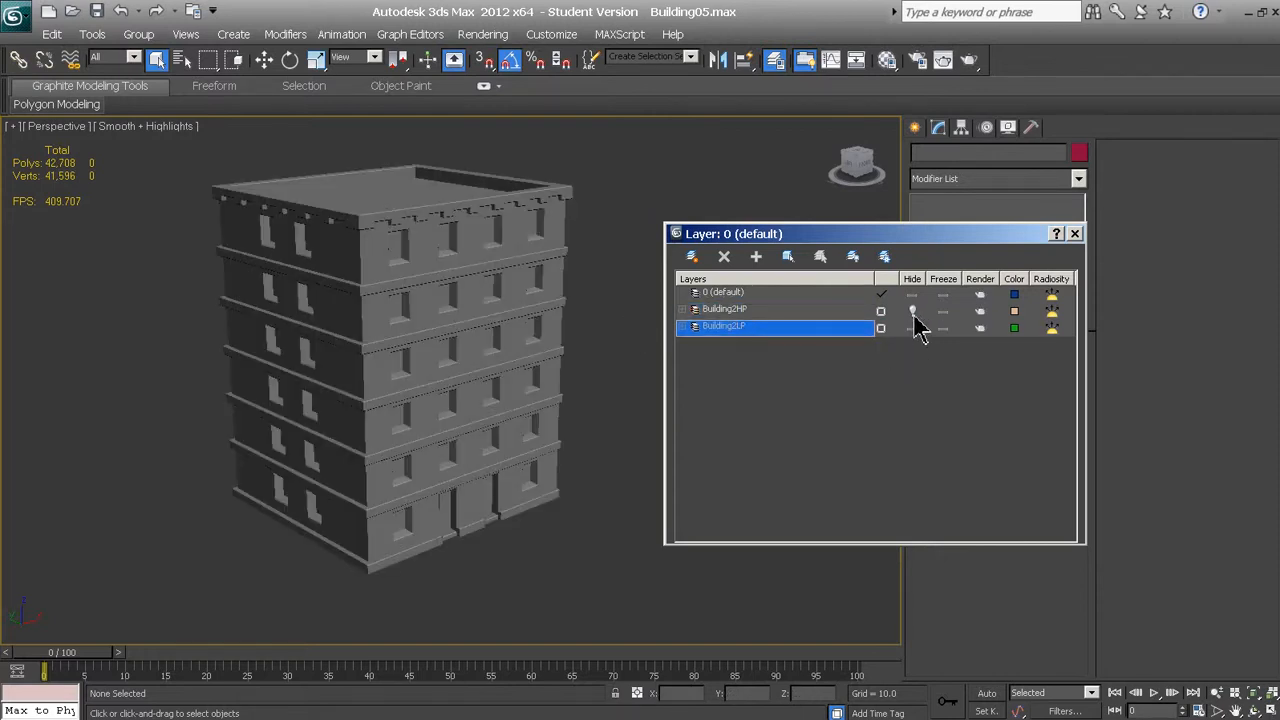
Show both building layers overlapped for comparison, and return to displaying only the Building2HP layer
click(913, 313)
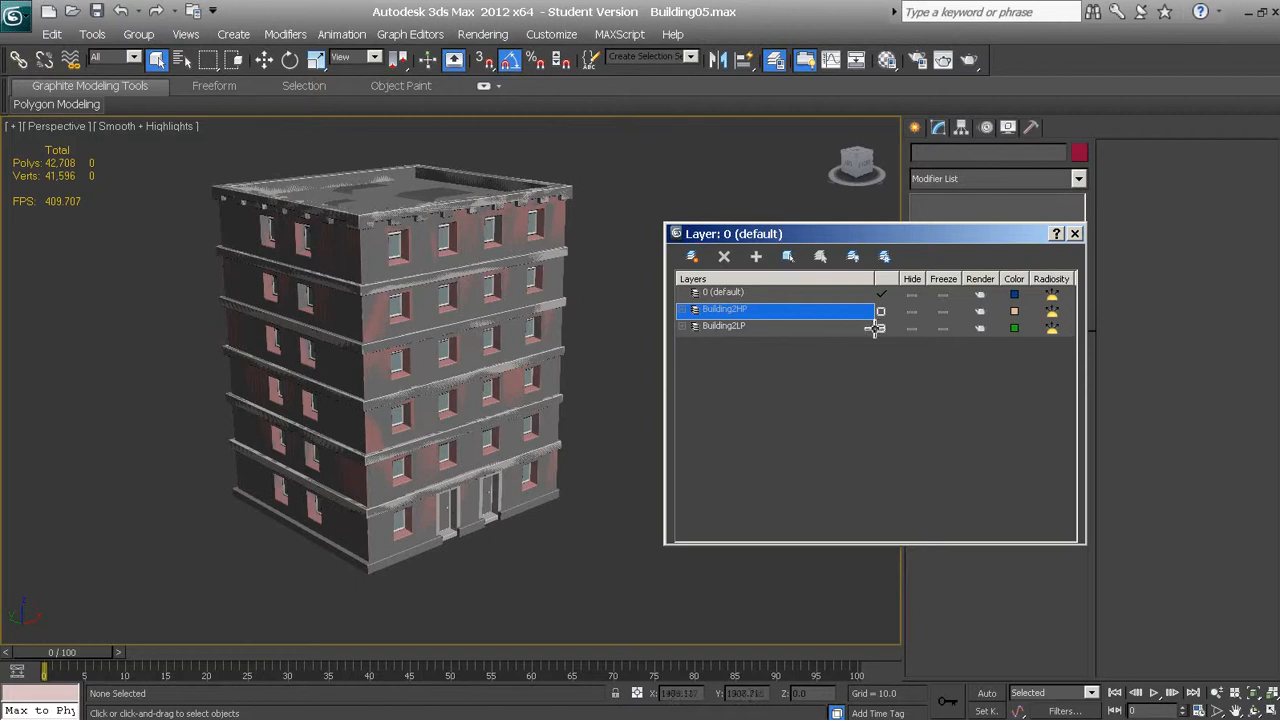
click(912, 311)
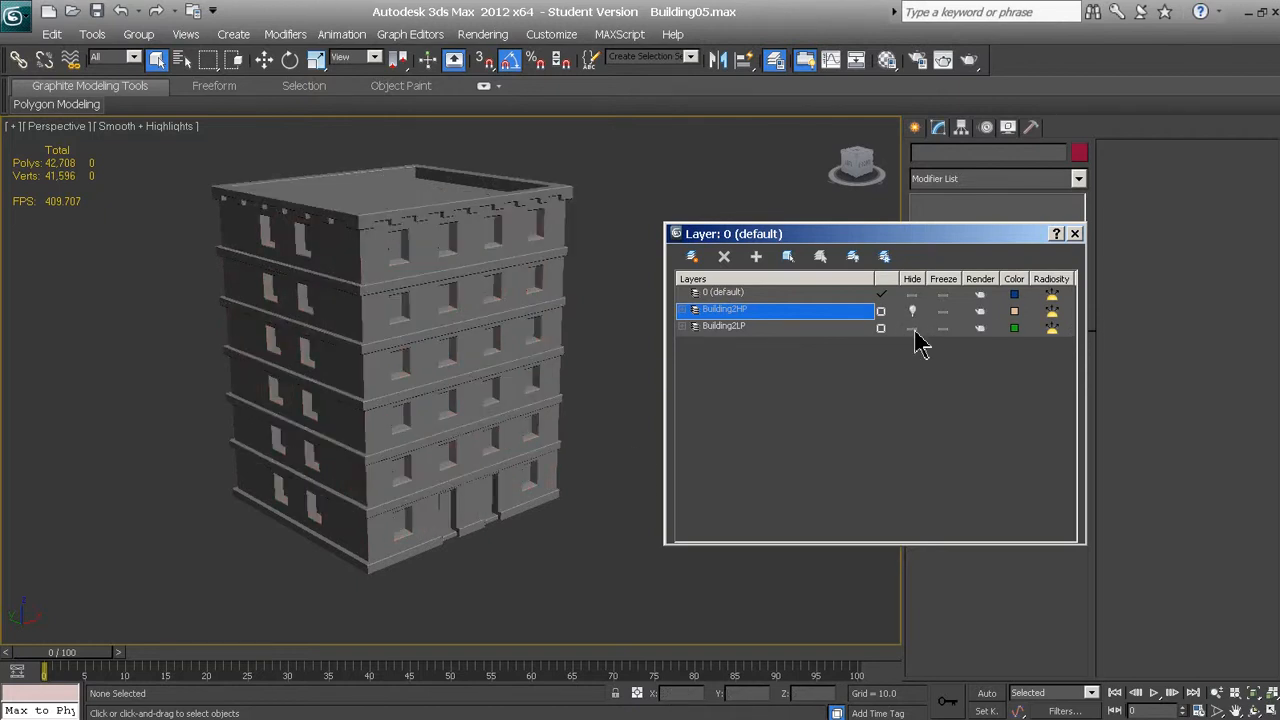
click(761, 328)
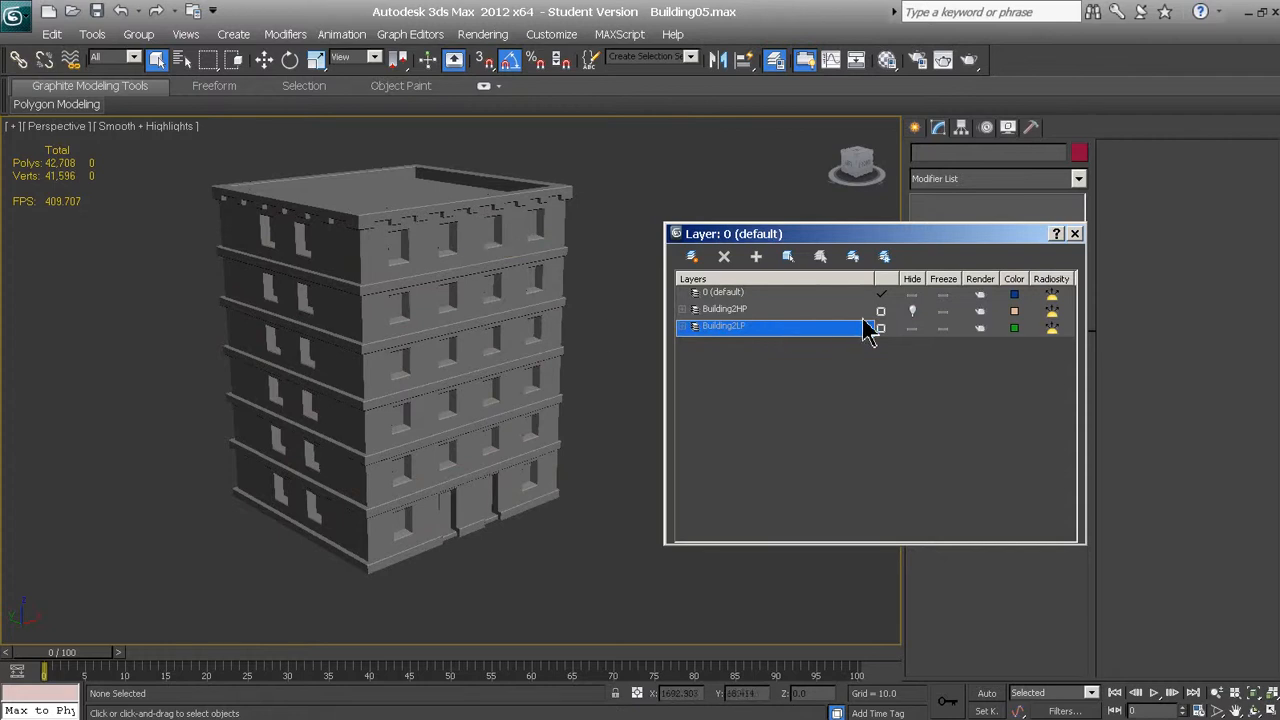
click(912, 327)
click(911, 311)
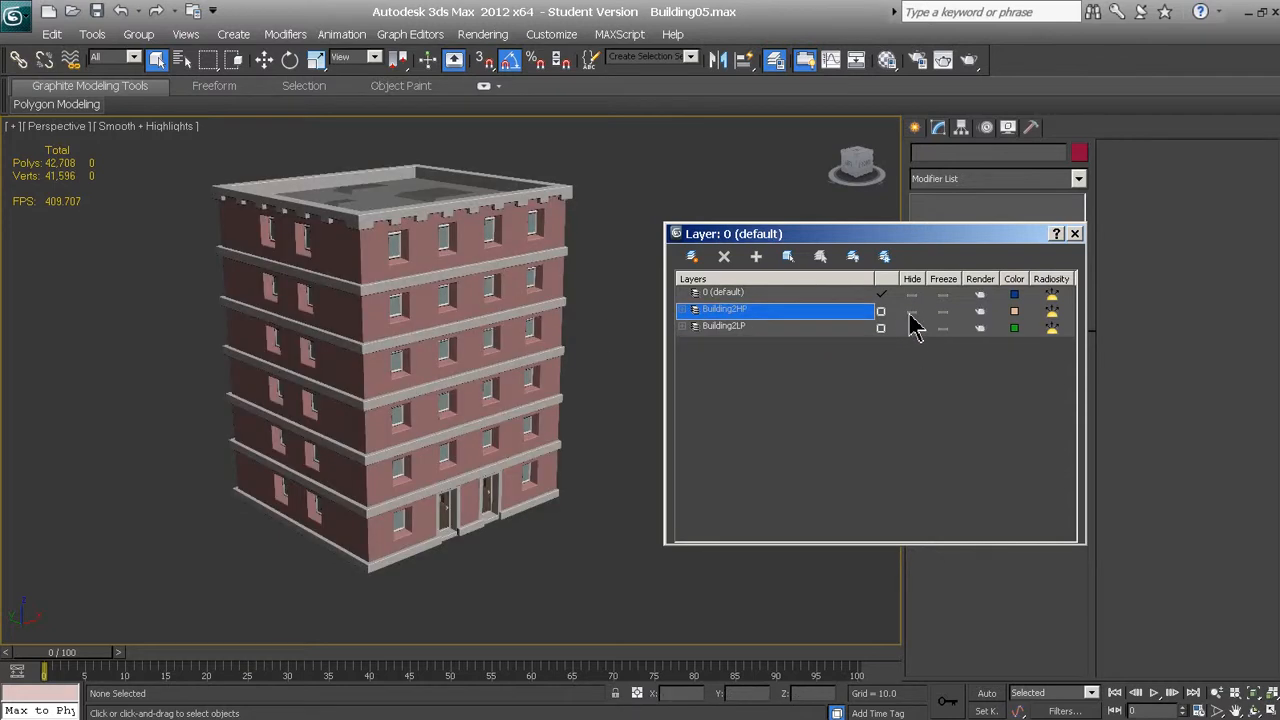
Select the high-poly building and inspect its facade up close and as a whole
click(383, 293)
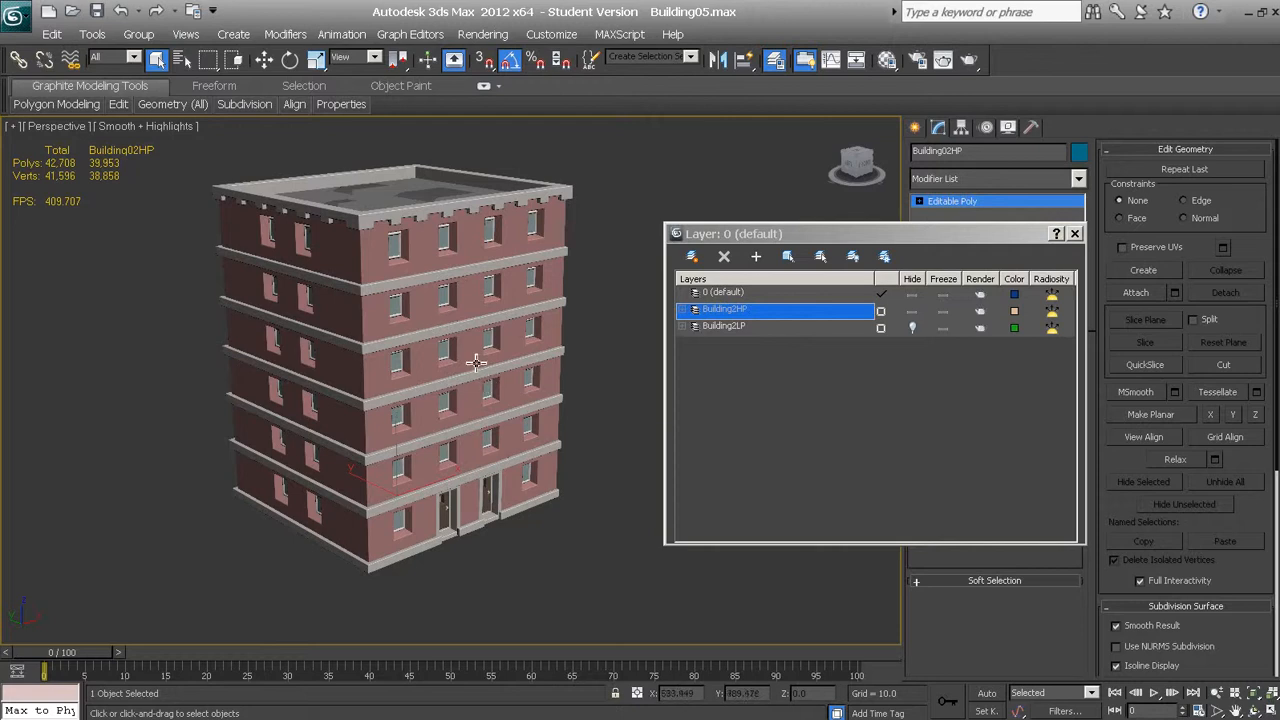
scroll(487, 372, up, 4)
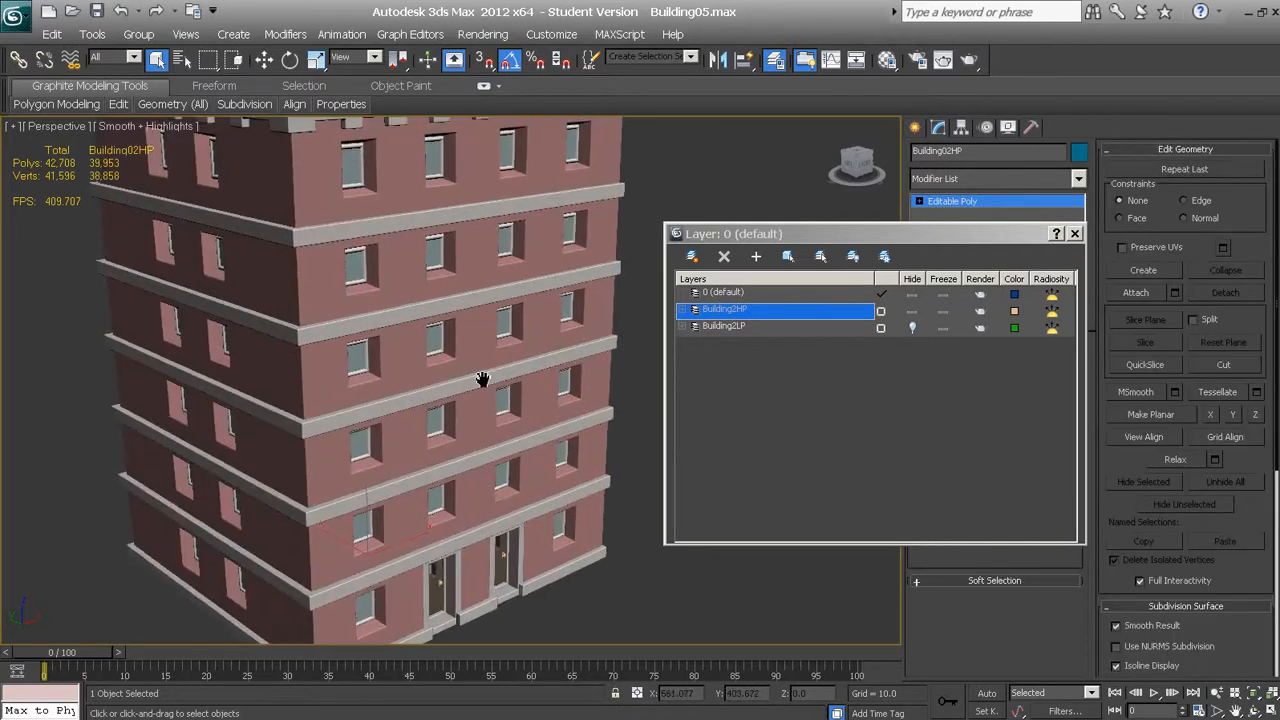
scroll(486, 378, down, 4)
scroll(481, 382, up, 3)
scroll(464, 377, down, 4)
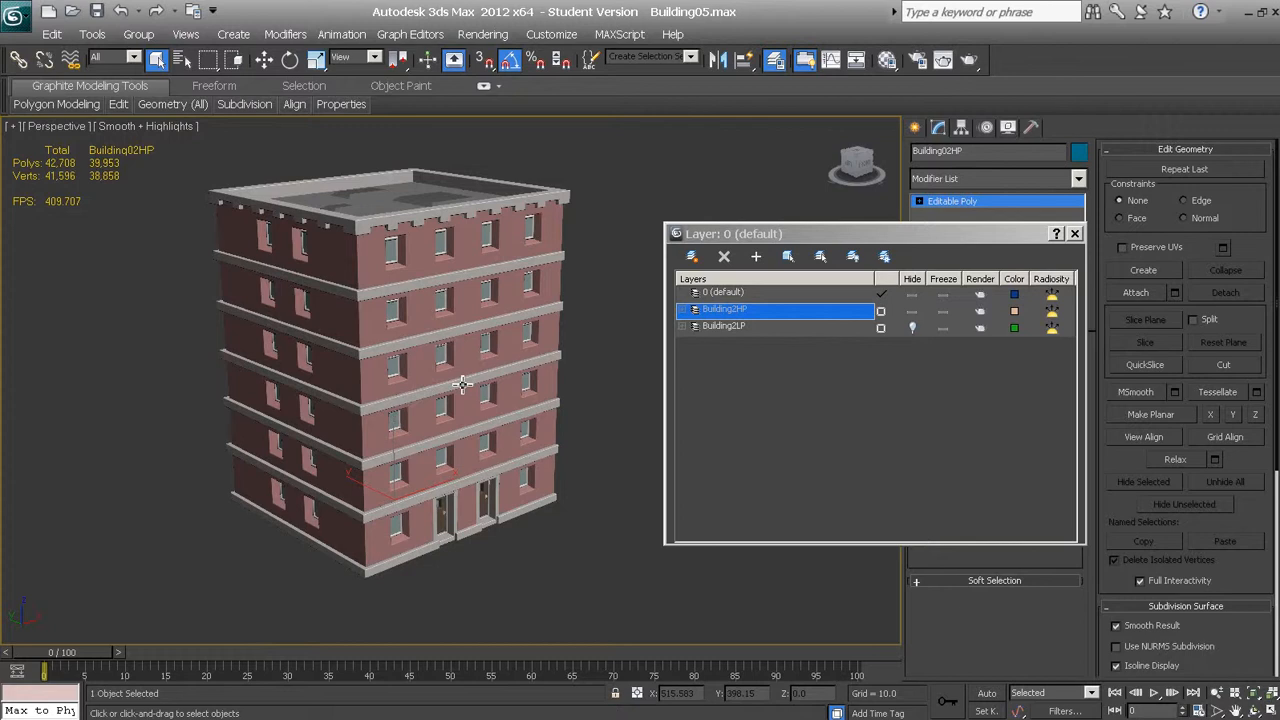
alt+middle_drag(434, 377, 453, 374)
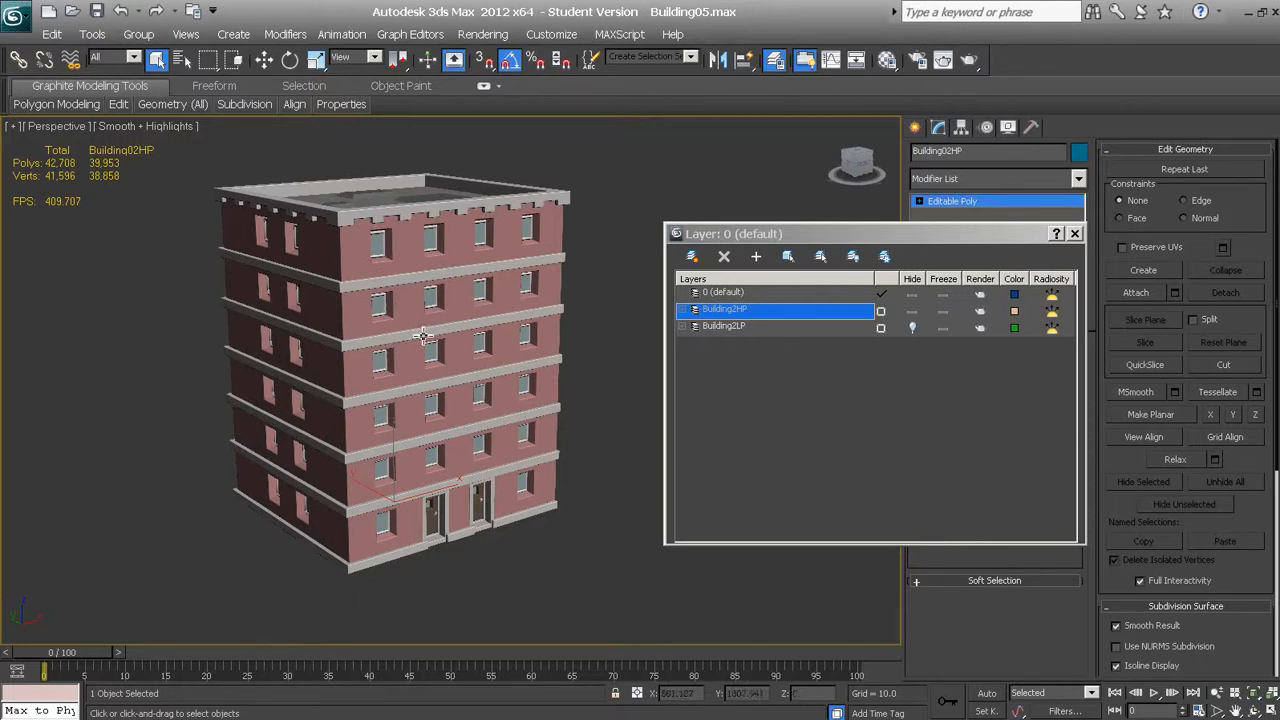
scroll(424, 337, up, 1)
Review the House, Brass, Windows and Door materials in the Material Editor and close it
key(m)
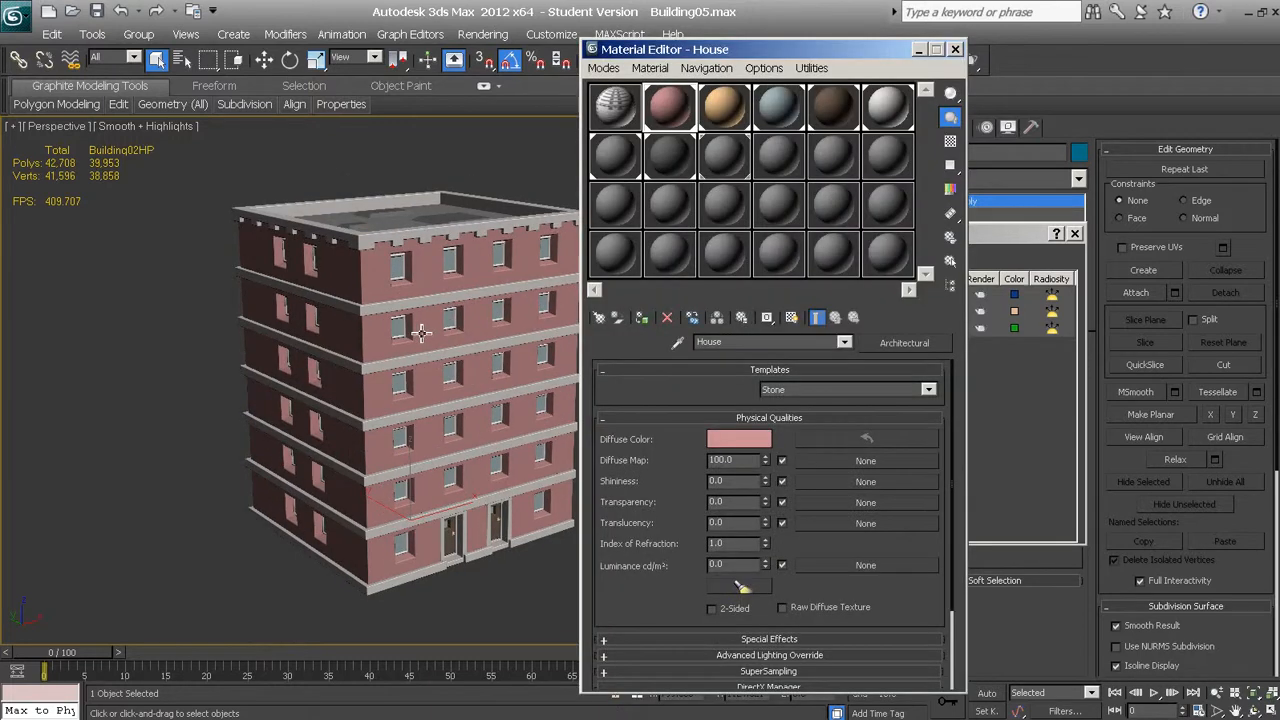
click(728, 125)
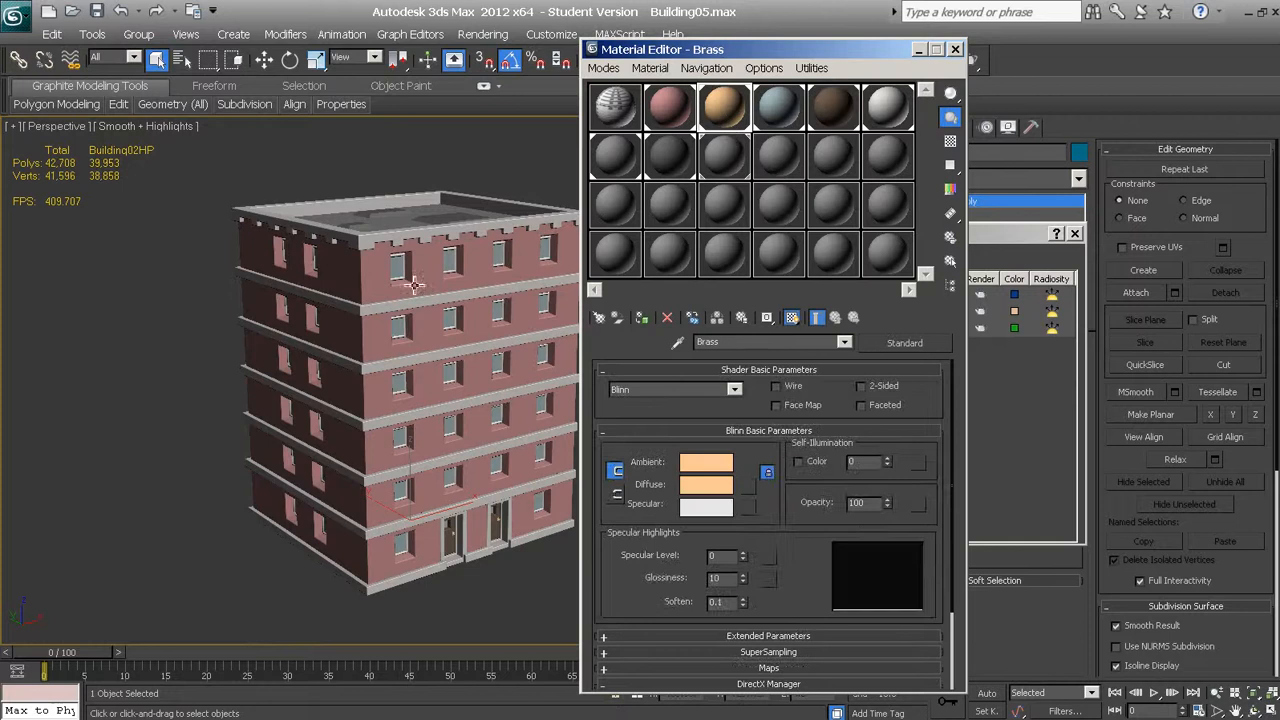
click(783, 123)
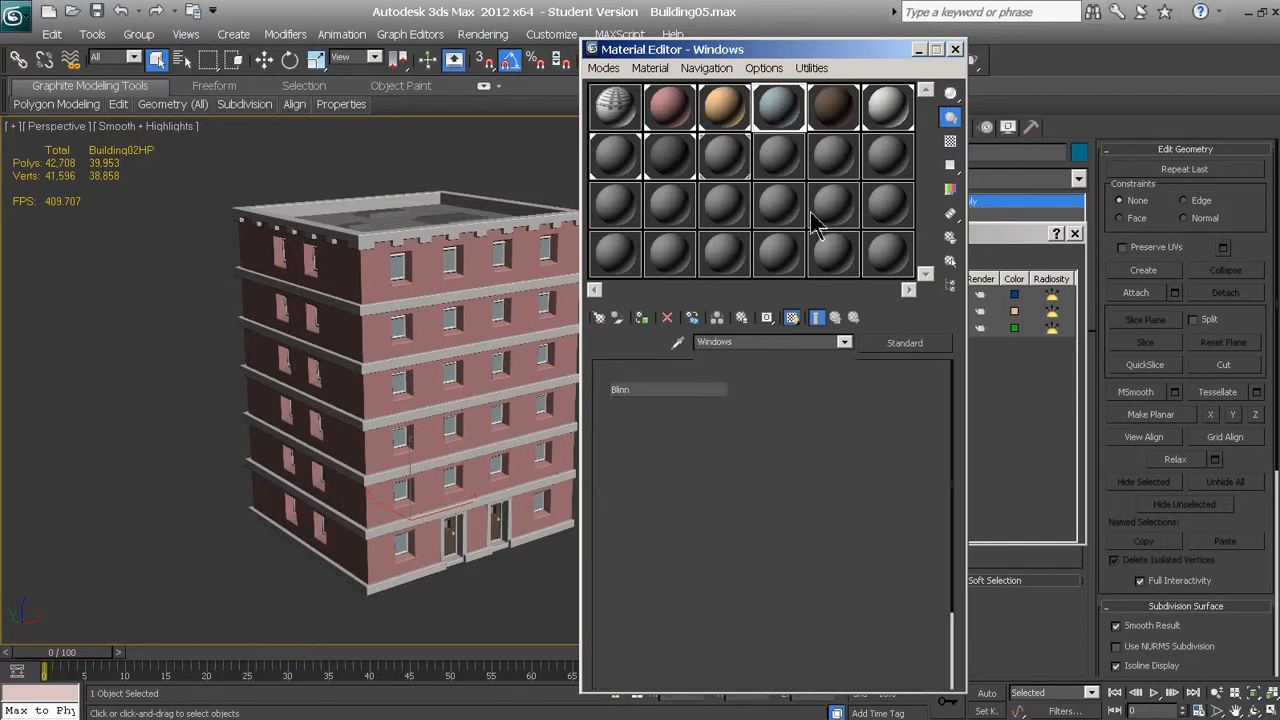
click(858, 114)
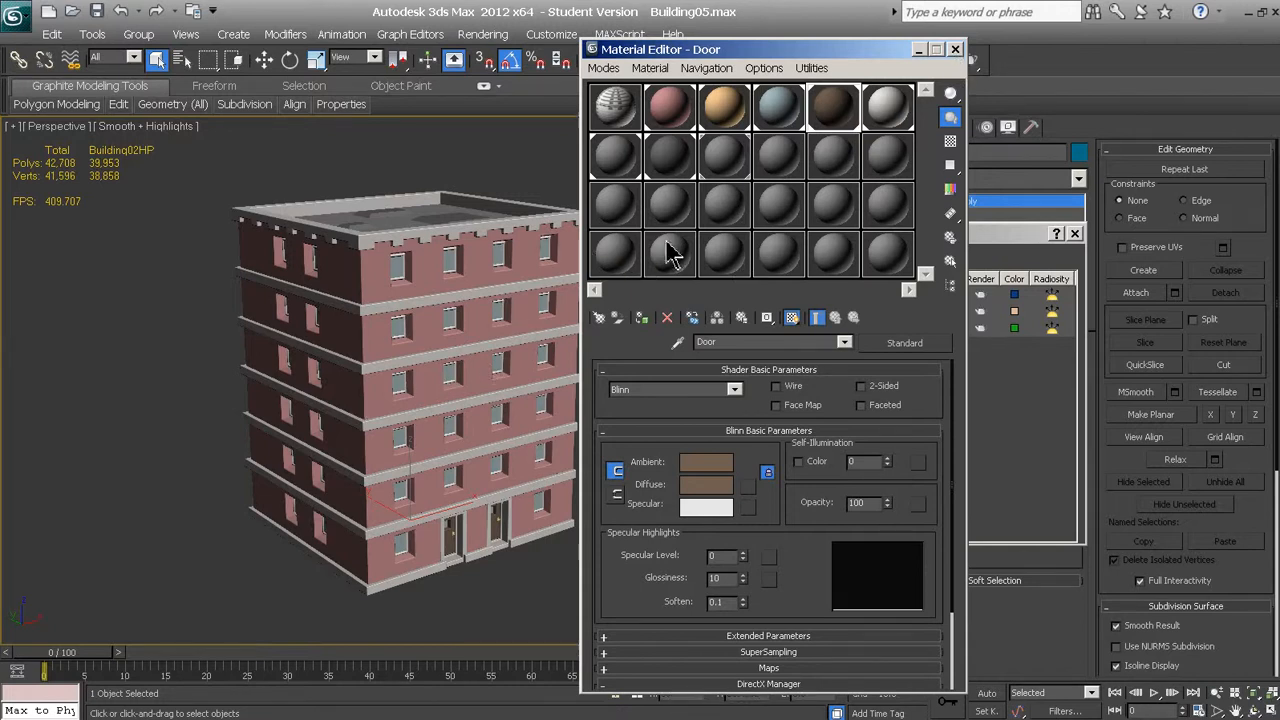
click(955, 49)
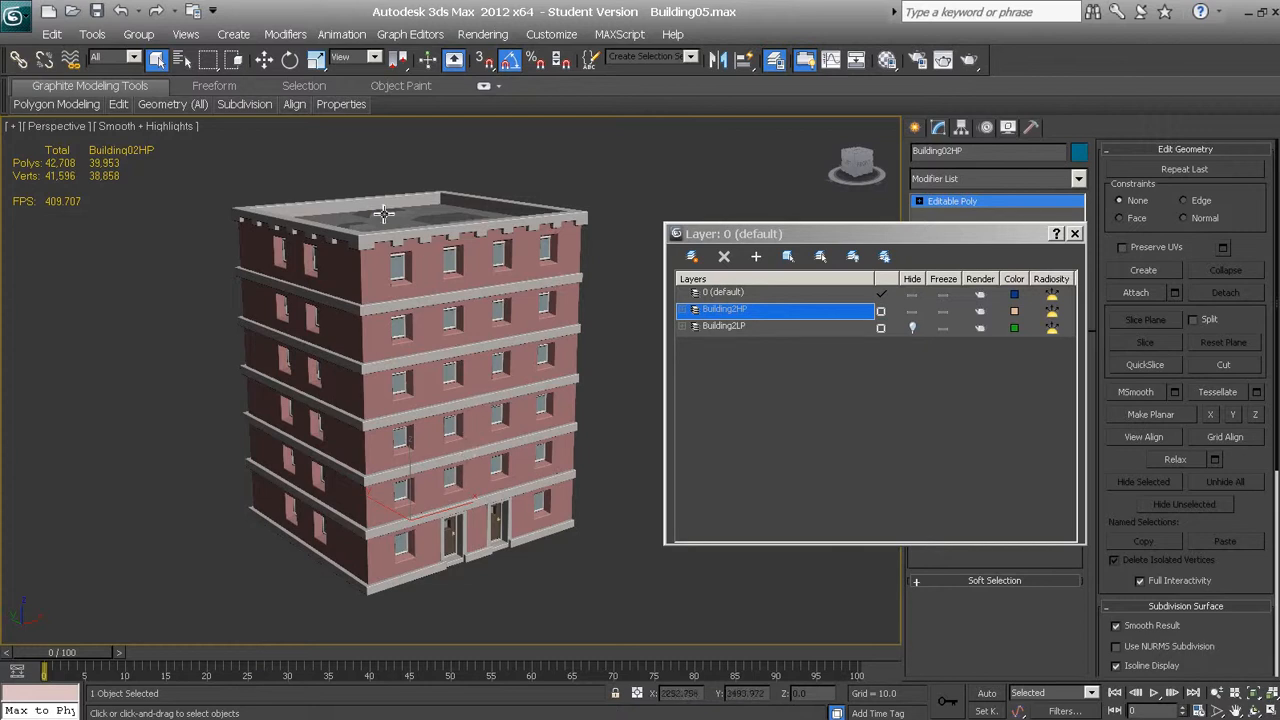
Hide the Building2HP layer, show the Building2LP layer and select the low-poly building
alt+middle_drag(400, 224, 406, 275)
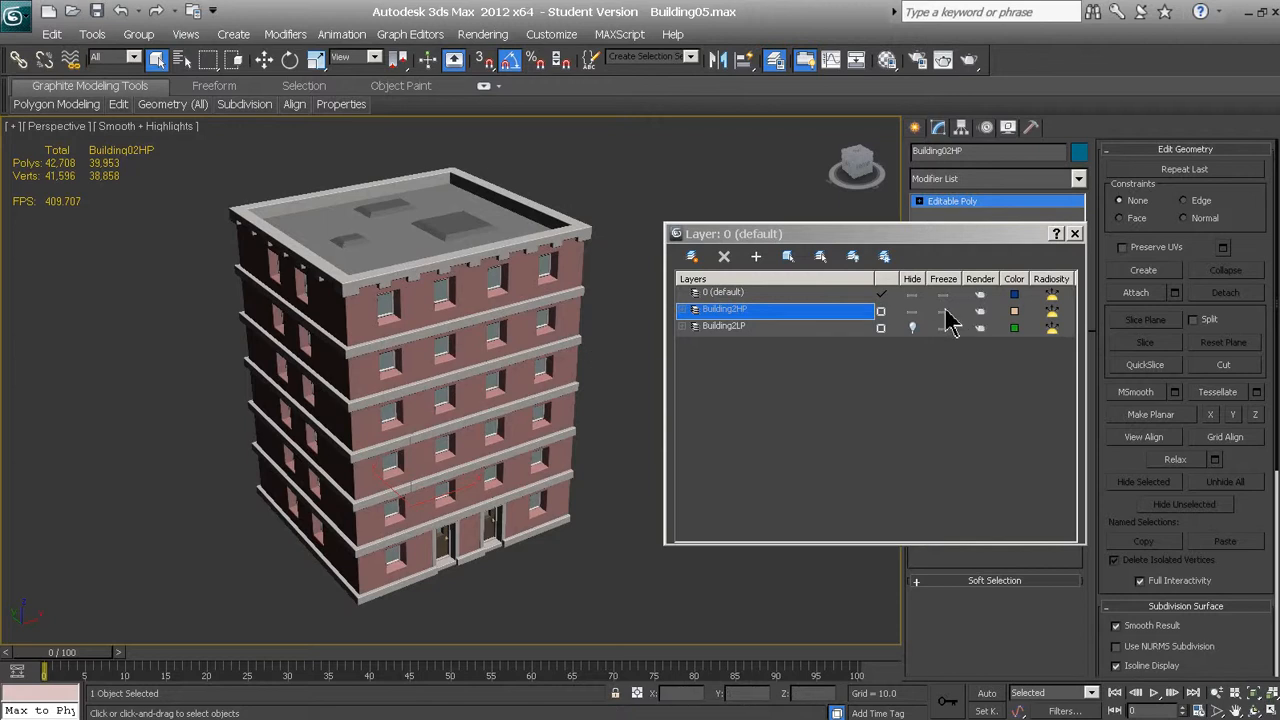
click(911, 311)
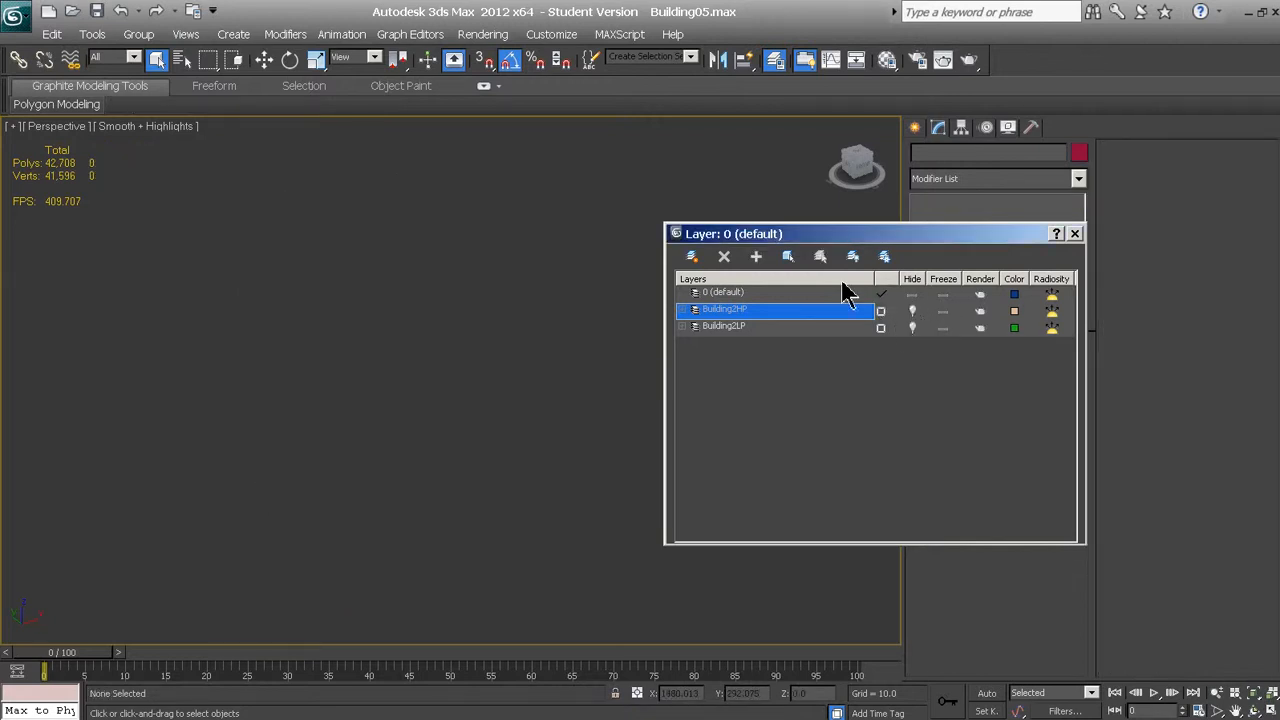
click(912, 328)
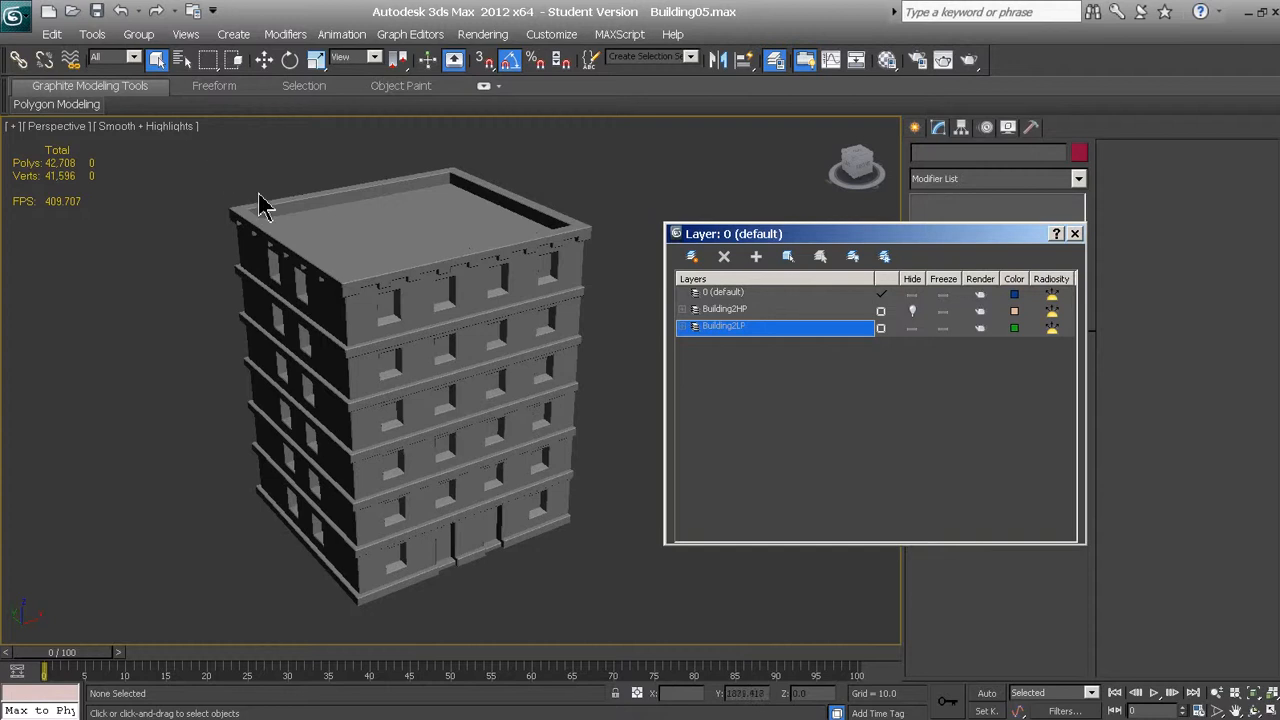
click(347, 279)
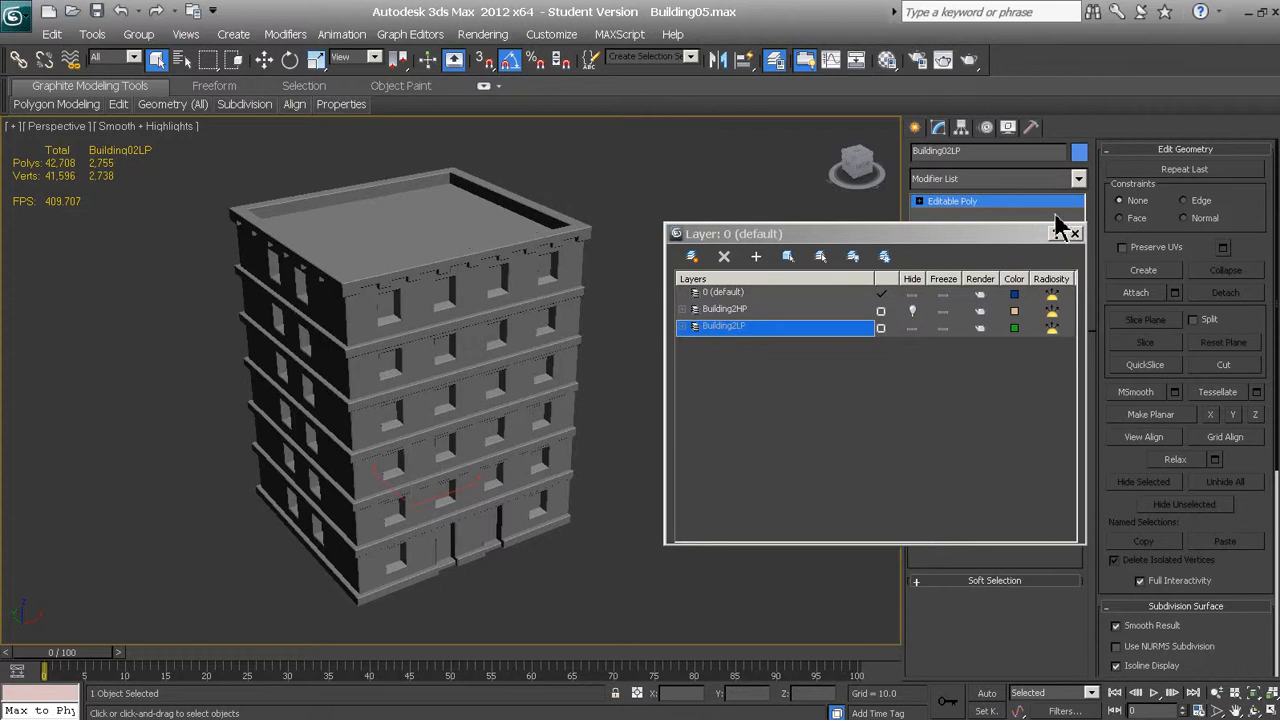
Show the Building2HP layer alongside Building2LP, close the layer manager and turn on the edged-faces display
click(913, 311)
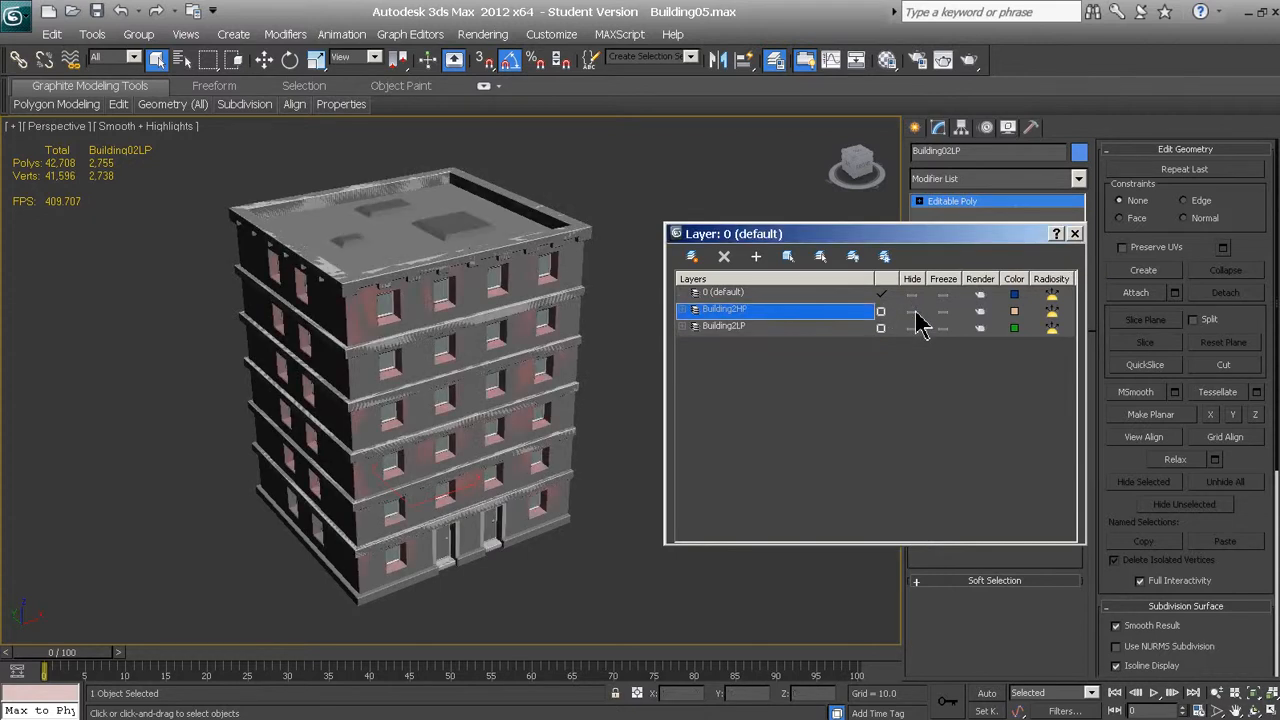
click(1074, 234)
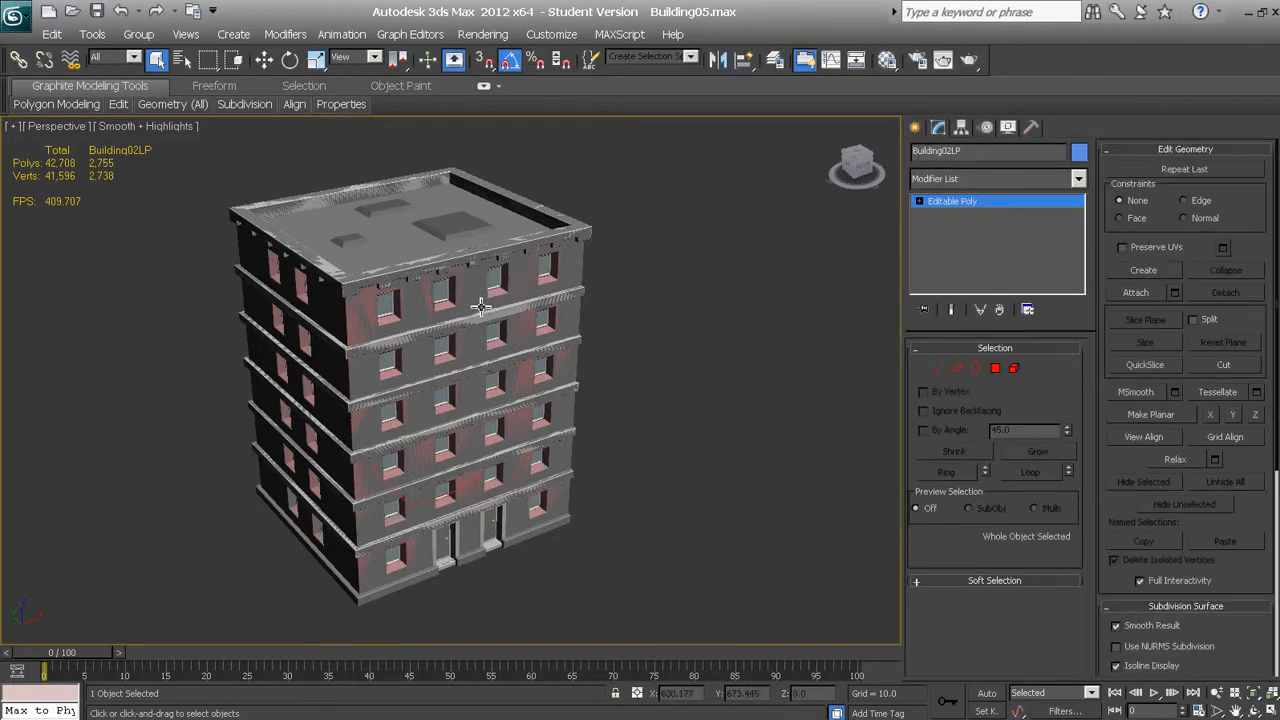
key(F4)
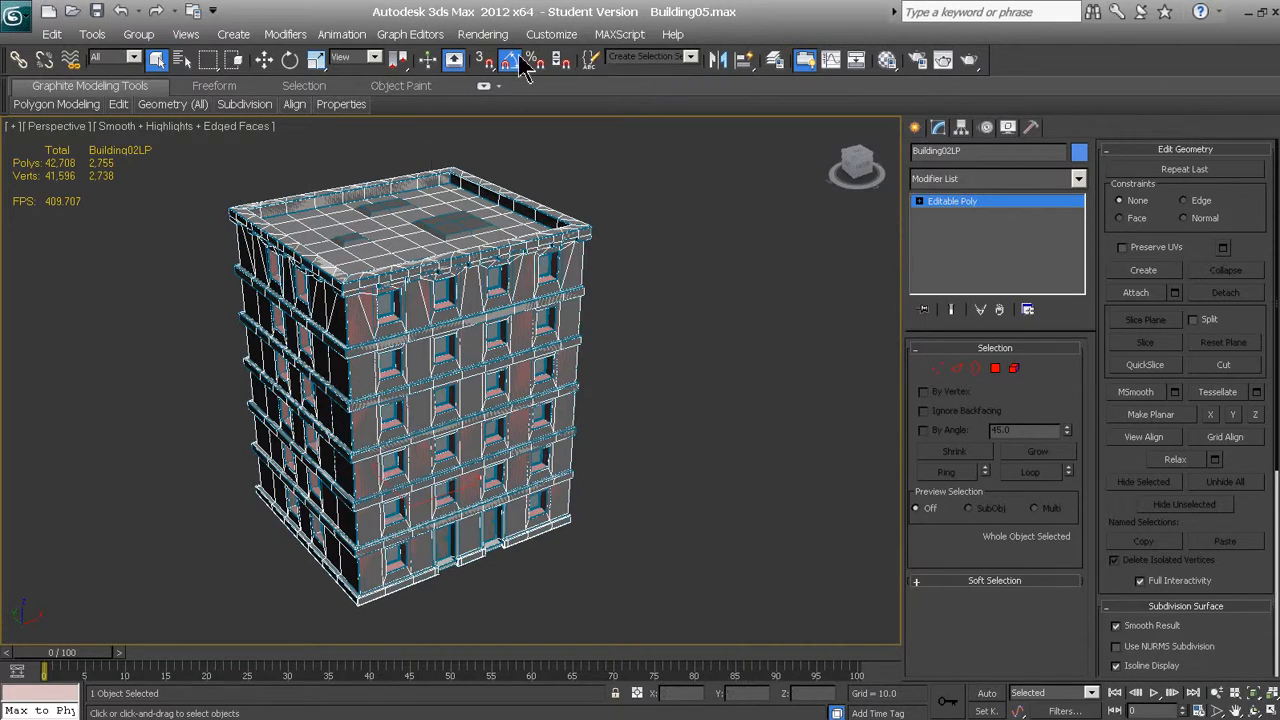
Open Render To Texture for the low-poly building, review its baking settings and close the dialog
click(474, 40)
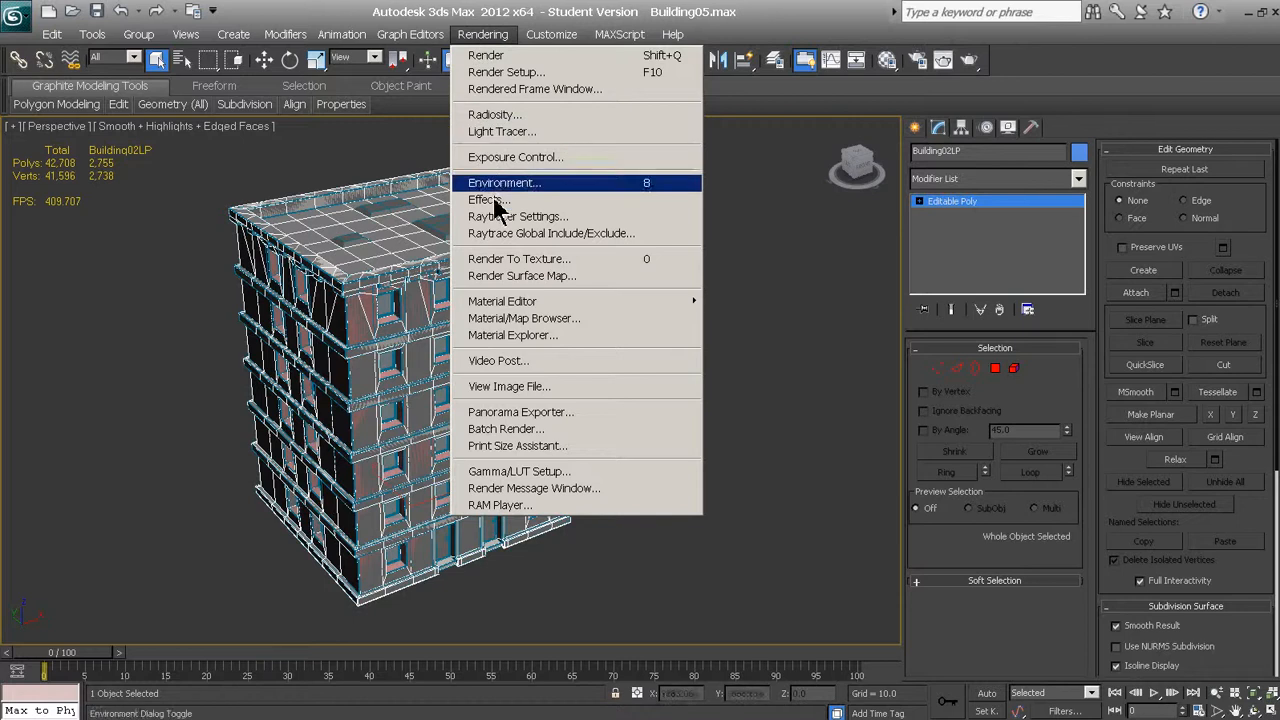
click(515, 262)
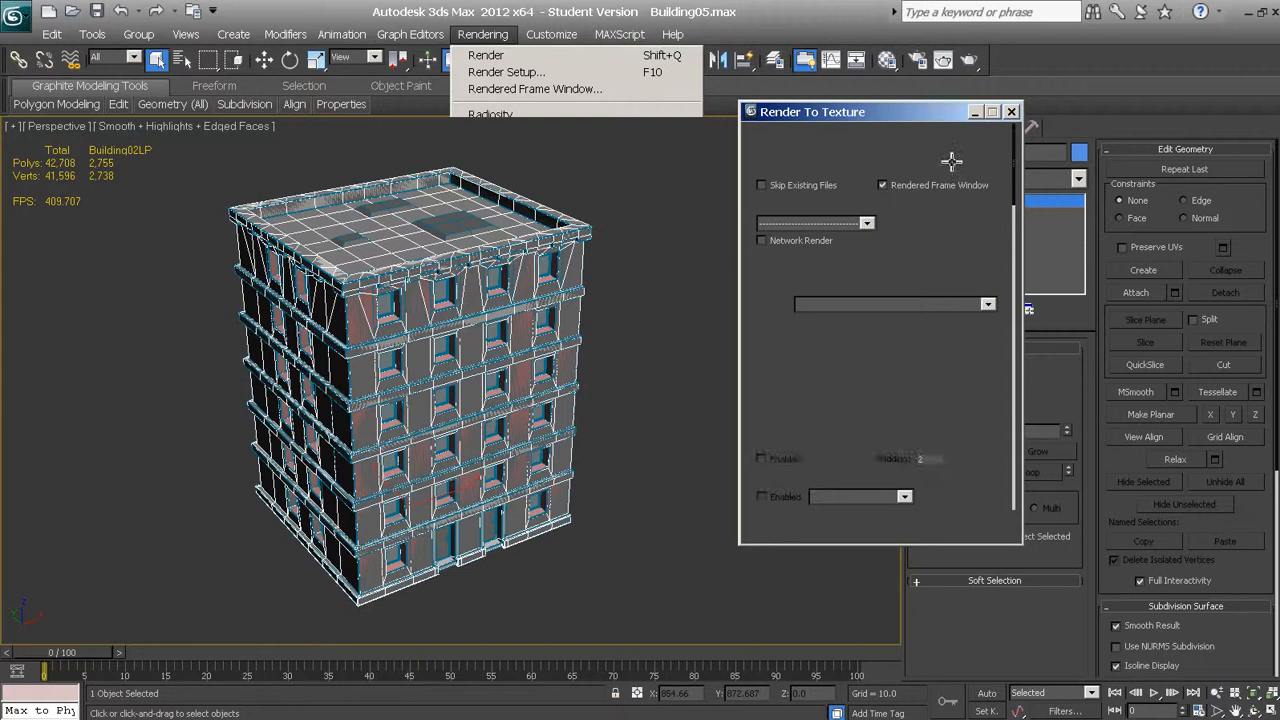
drag(912, 114, 197, 166)
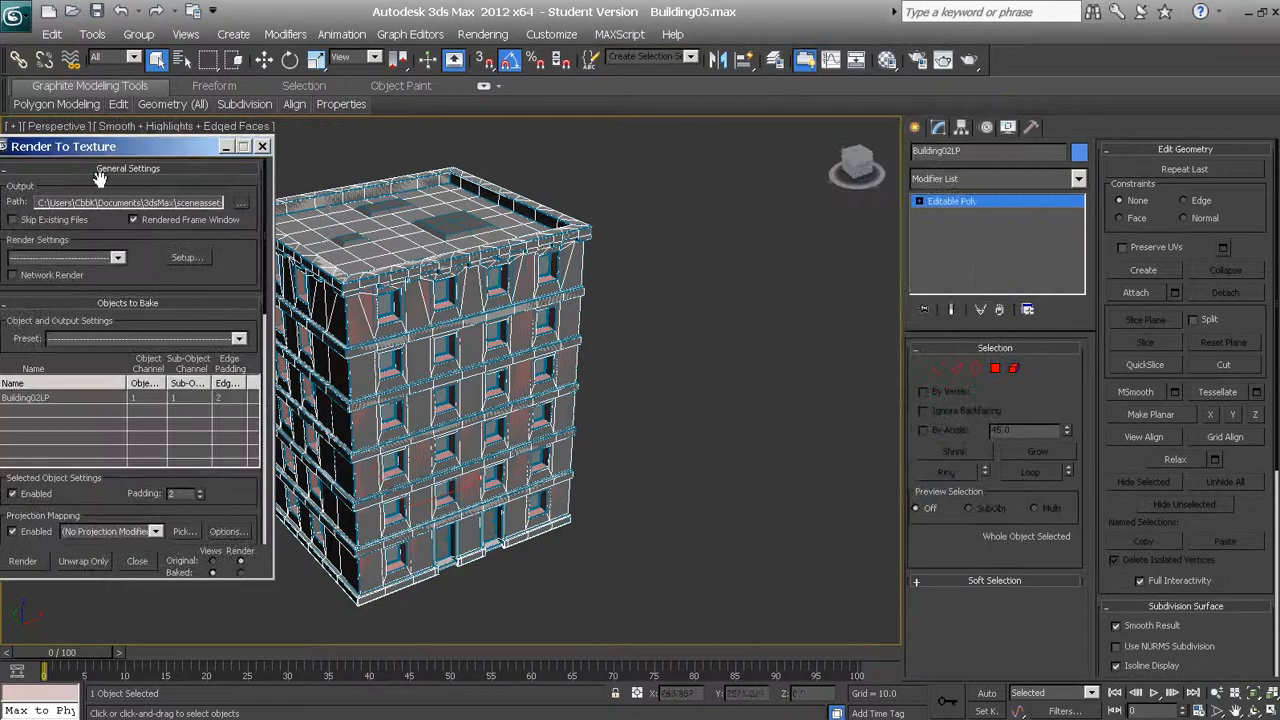
drag(100, 155, 161, 188)
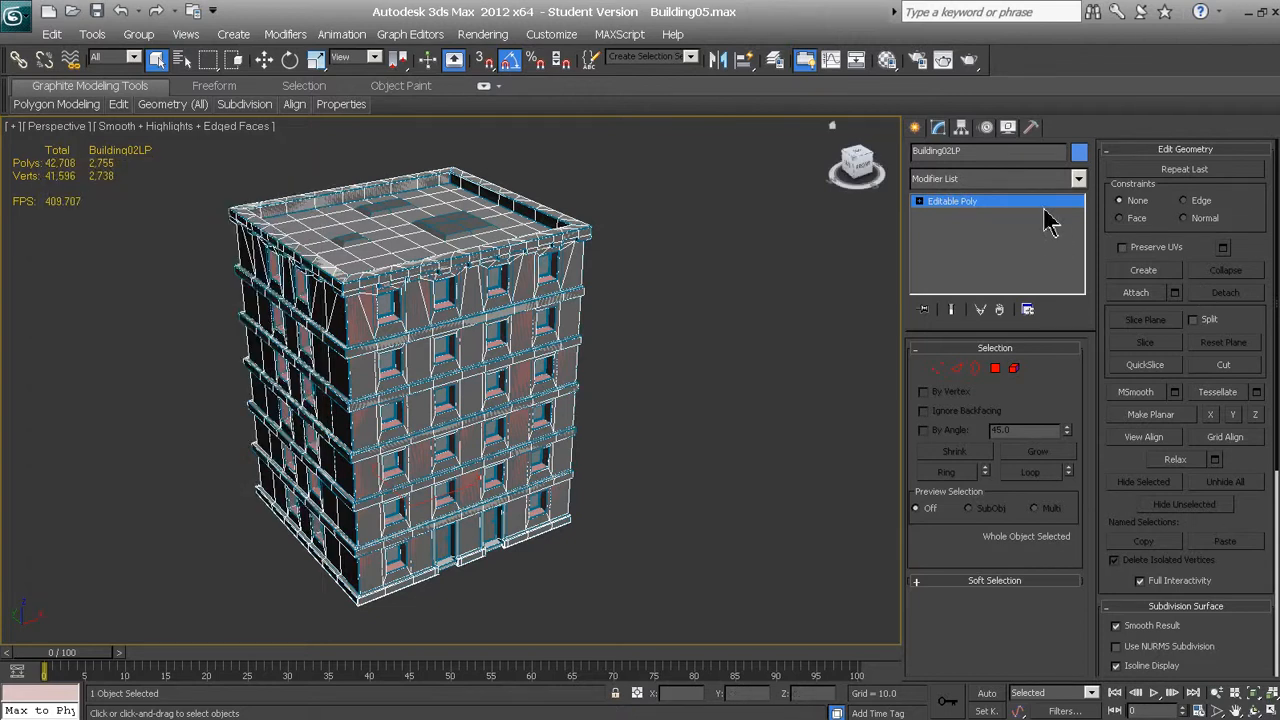
Add a Projection modifier to the low-poly building
click(1078, 178)
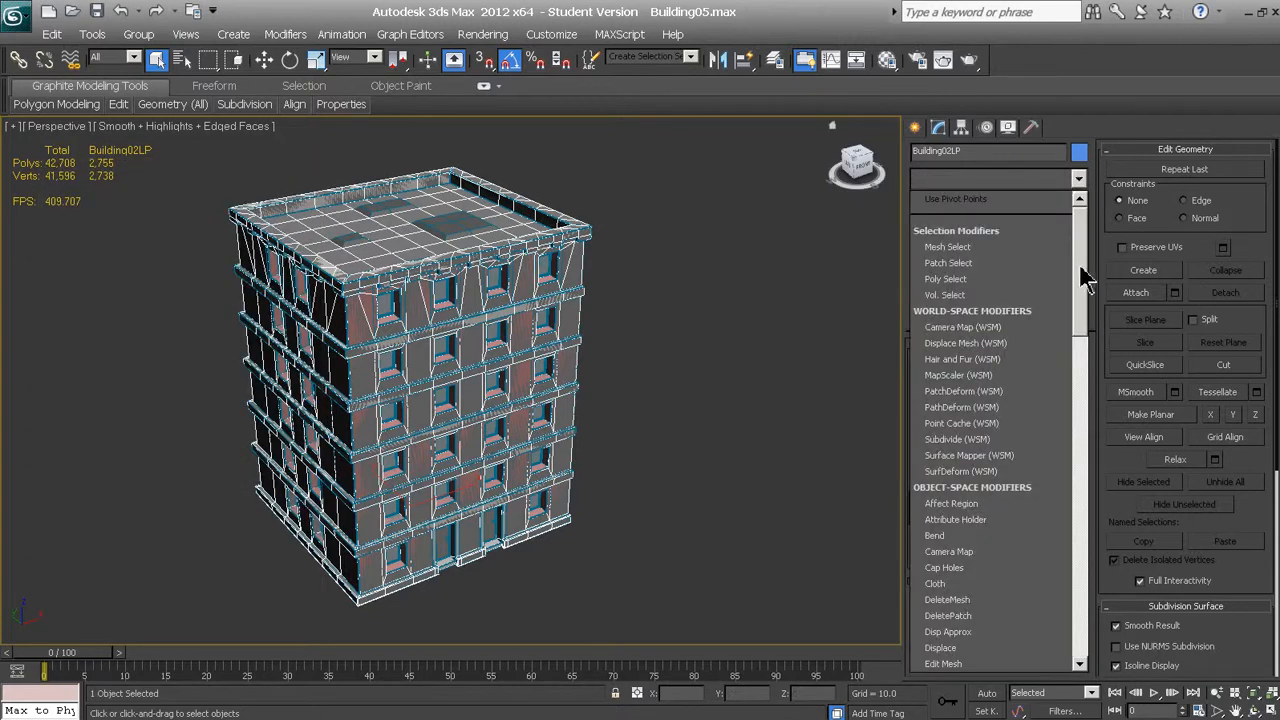
drag(1094, 280, 1100, 527)
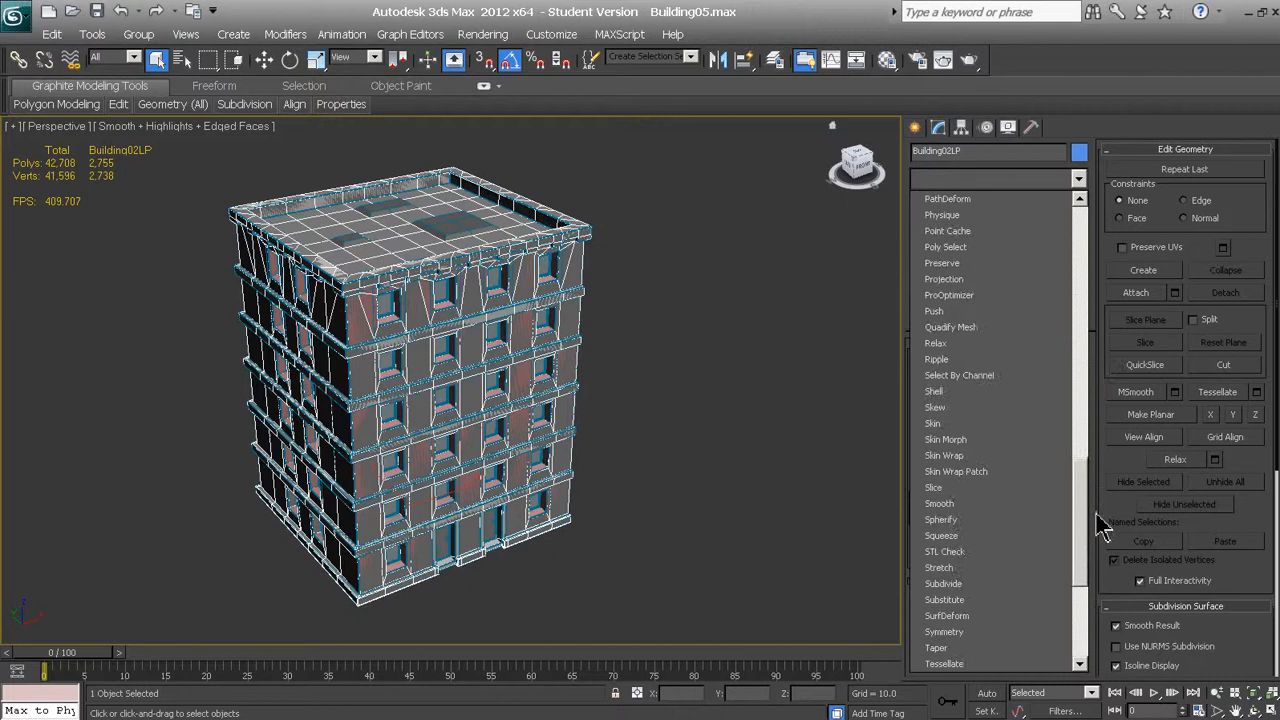
click(983, 279)
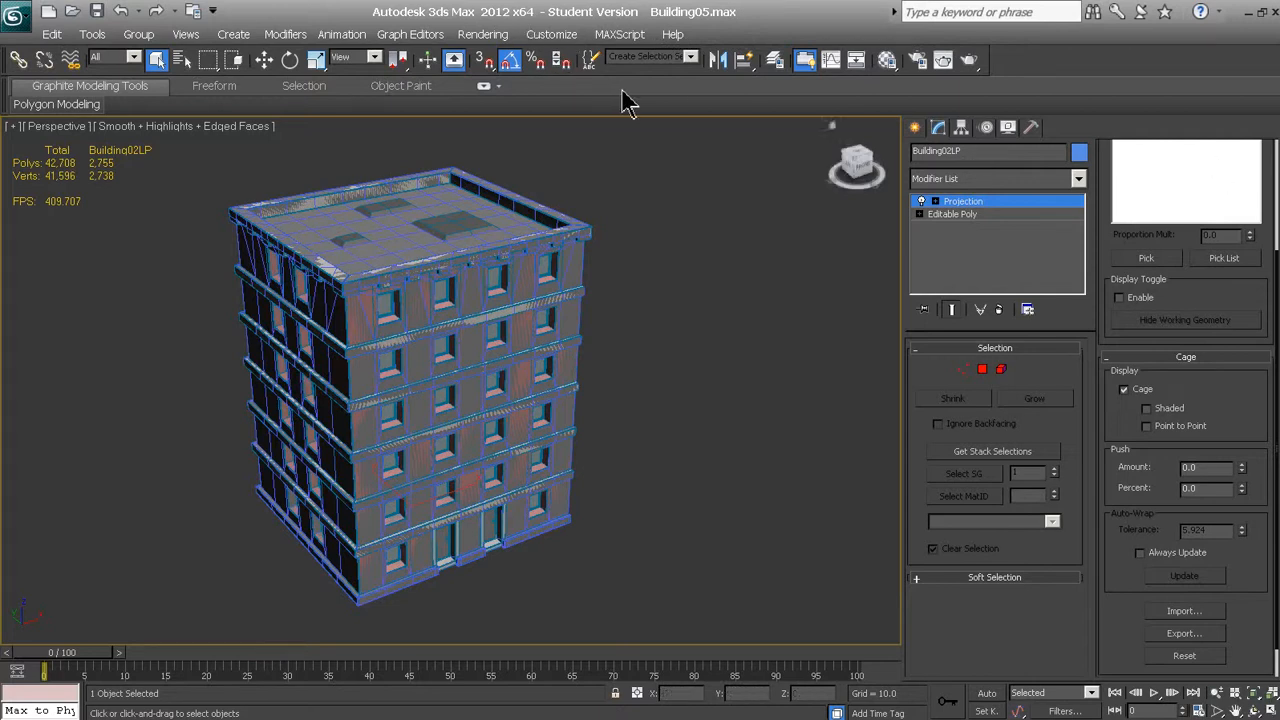
Open Render To Texture for the low-poly building and arrange the dialog and view so the whole building is visible
click(486, 36)
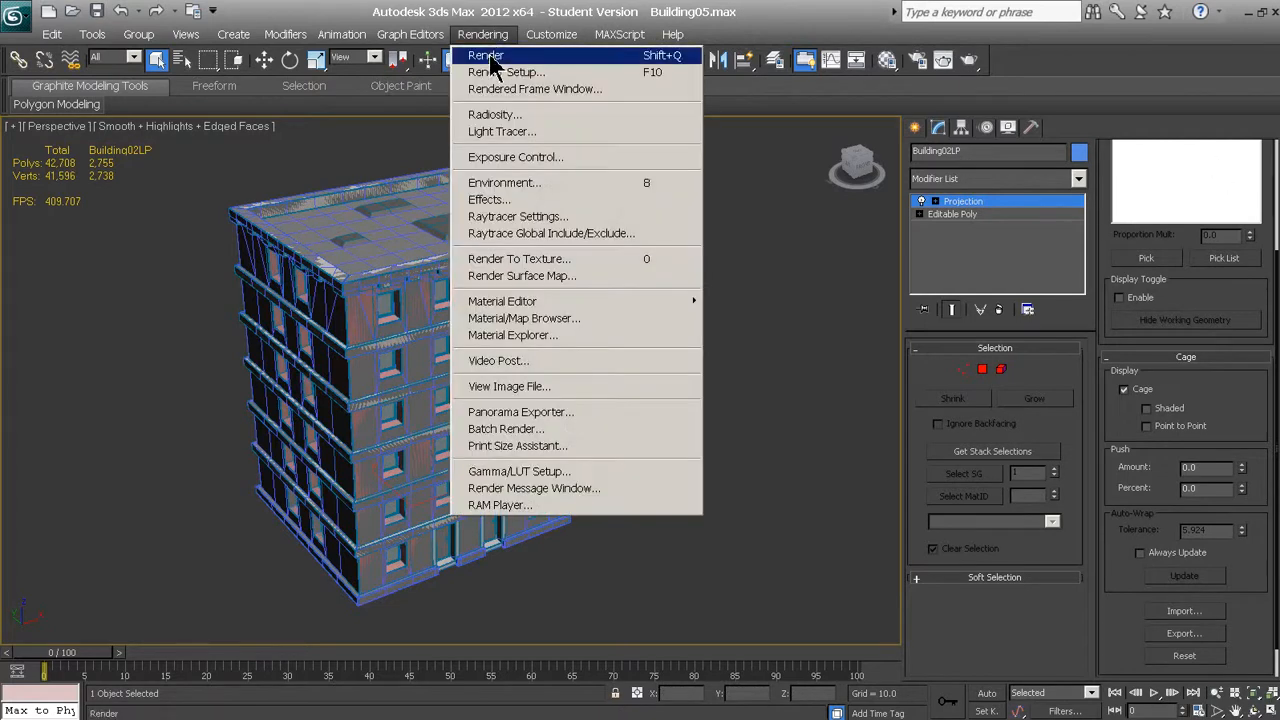
click(548, 259)
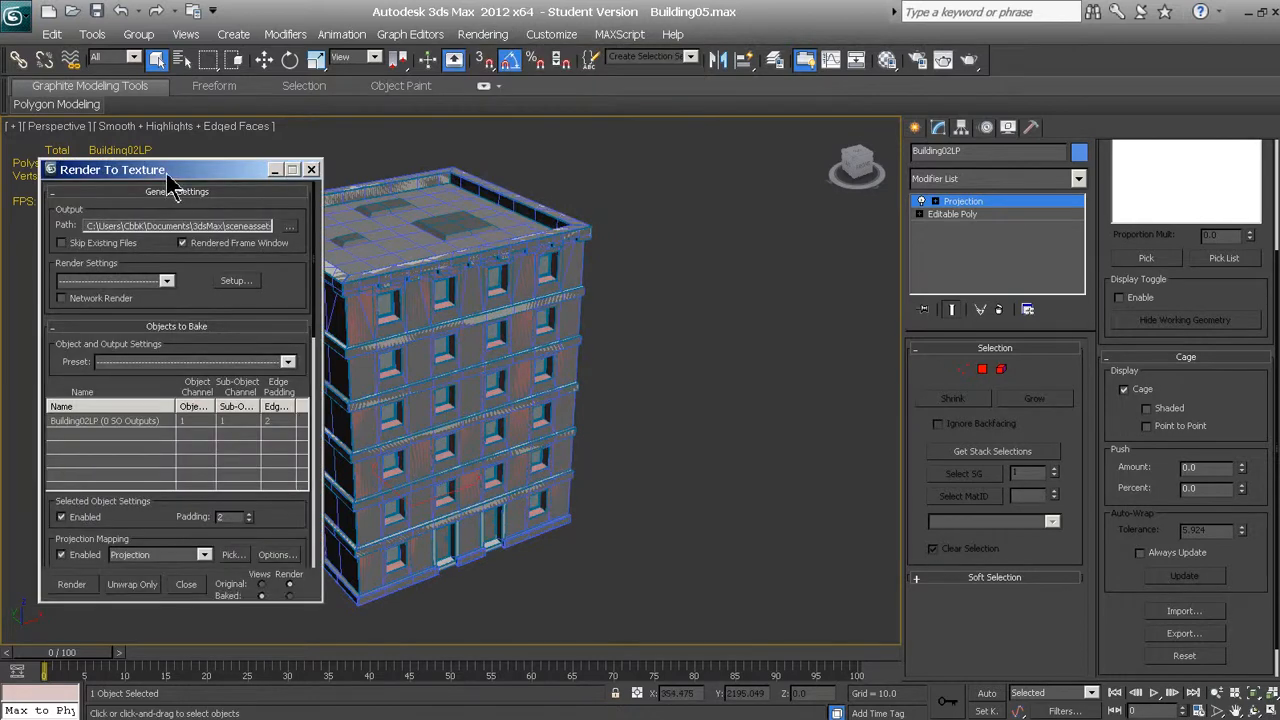
drag(168, 177, 152, 161)
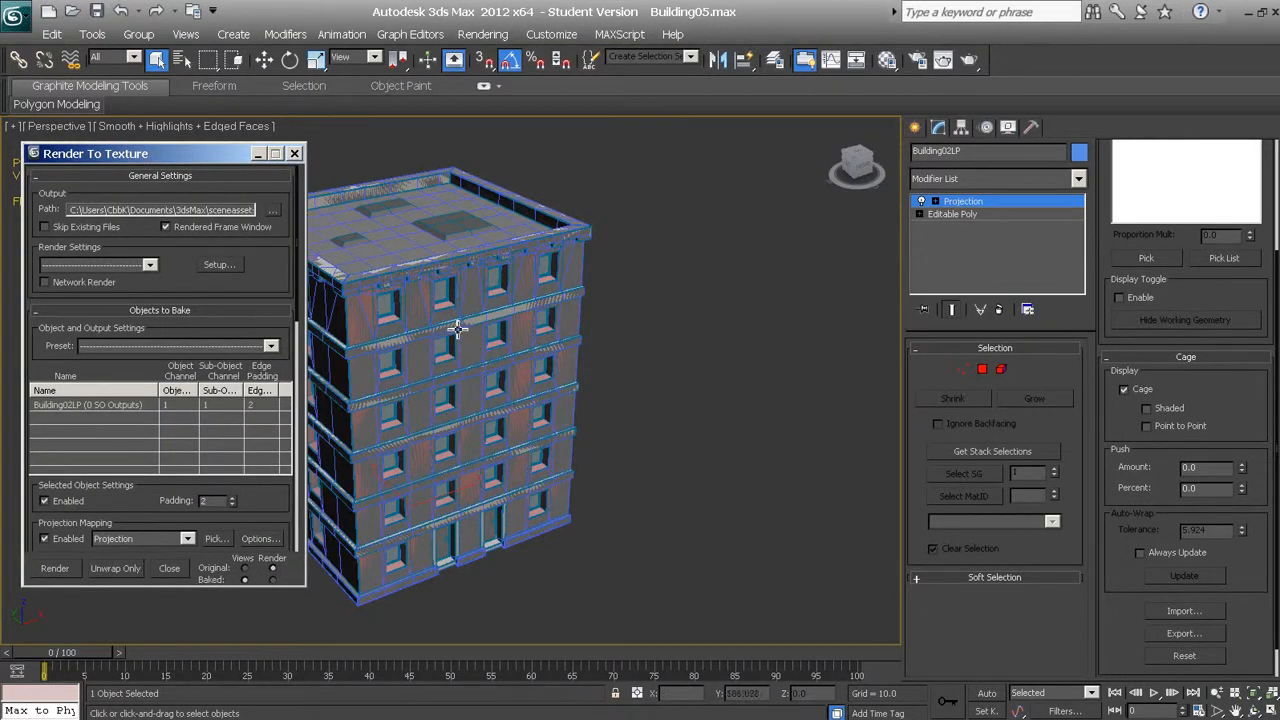
middle_drag(456, 328, 626, 330)
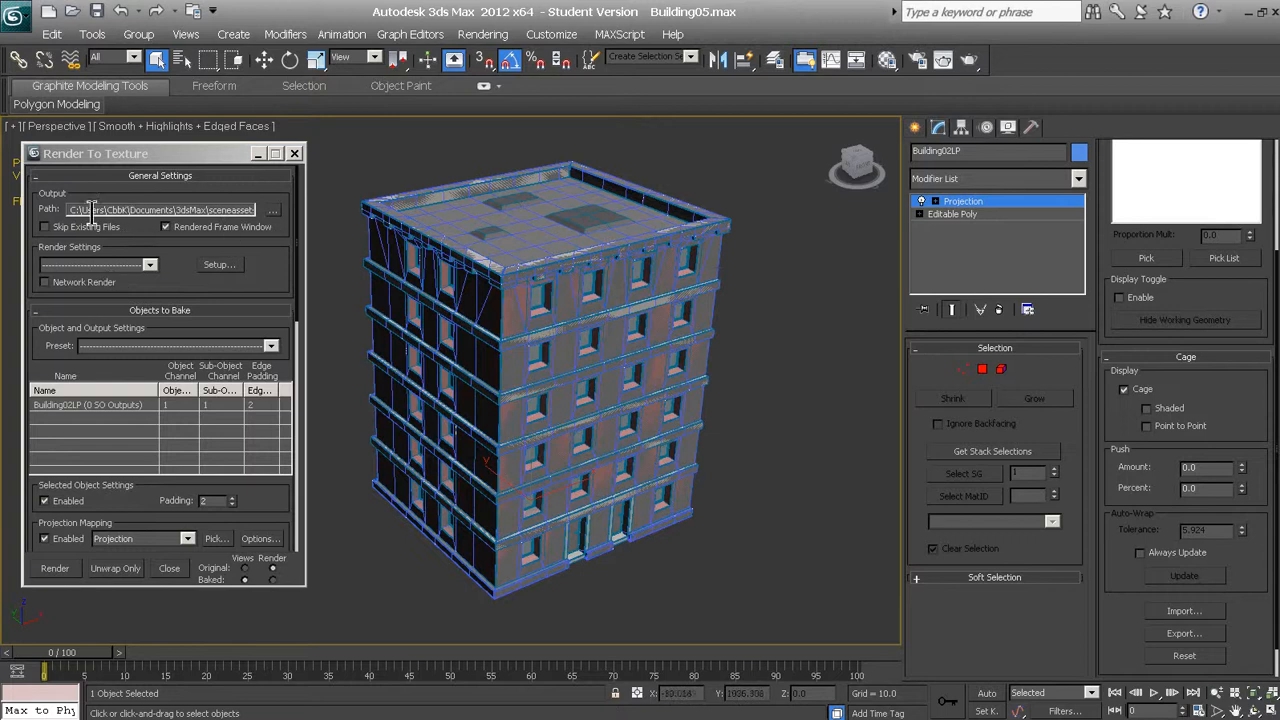
Open the render setup from Render To Texture, examine the available production renderers and leave the assignment as it is
click(214, 266)
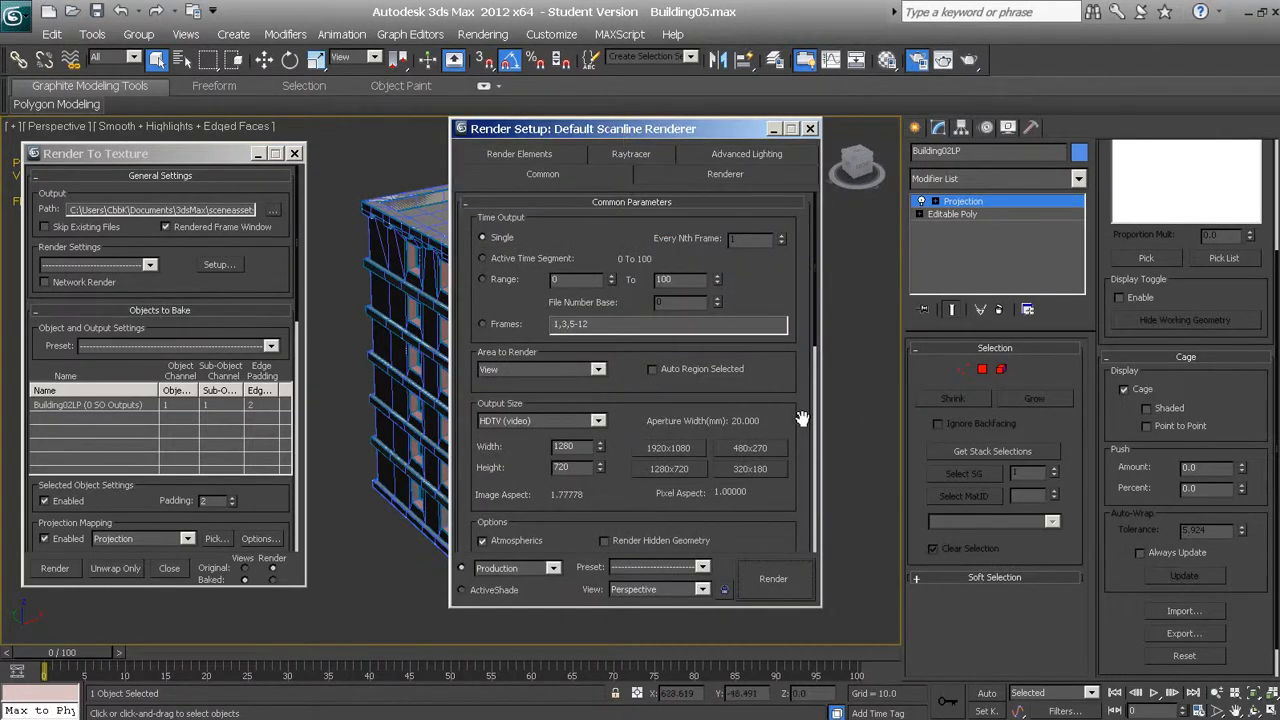
scroll(698, 395, down, 5)
drag(670, 369, 669, 143)
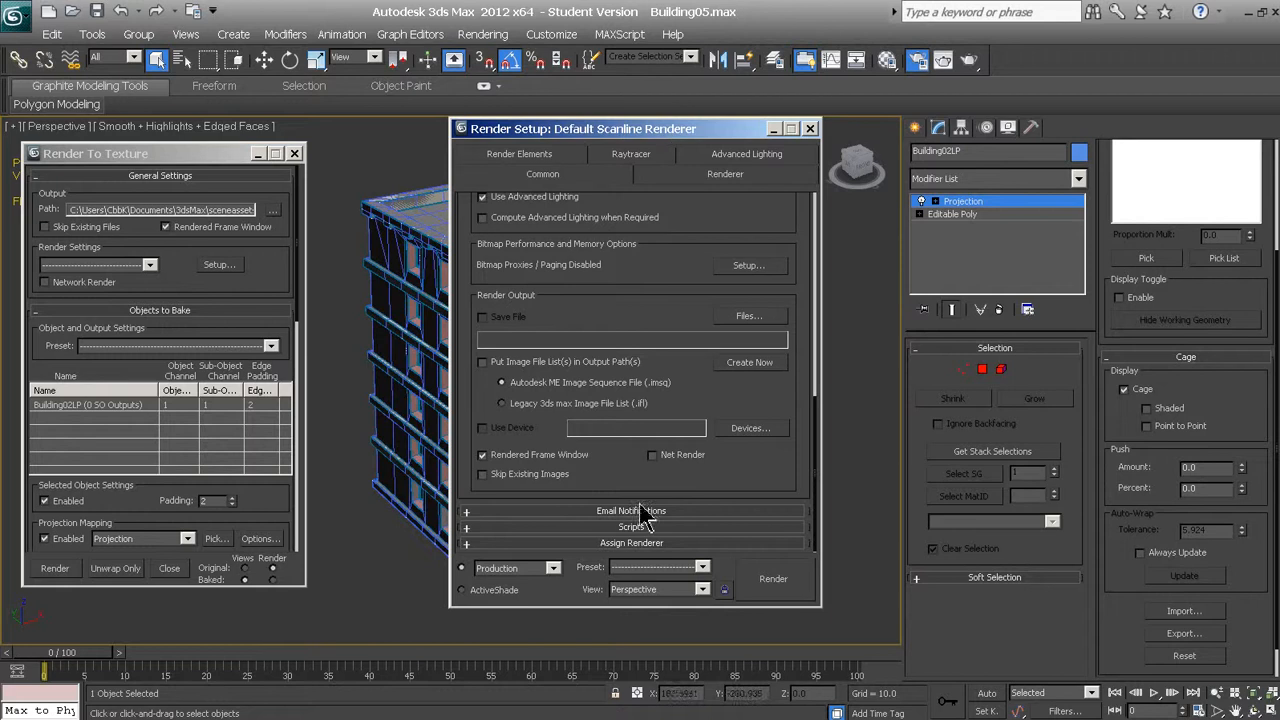
click(633, 544)
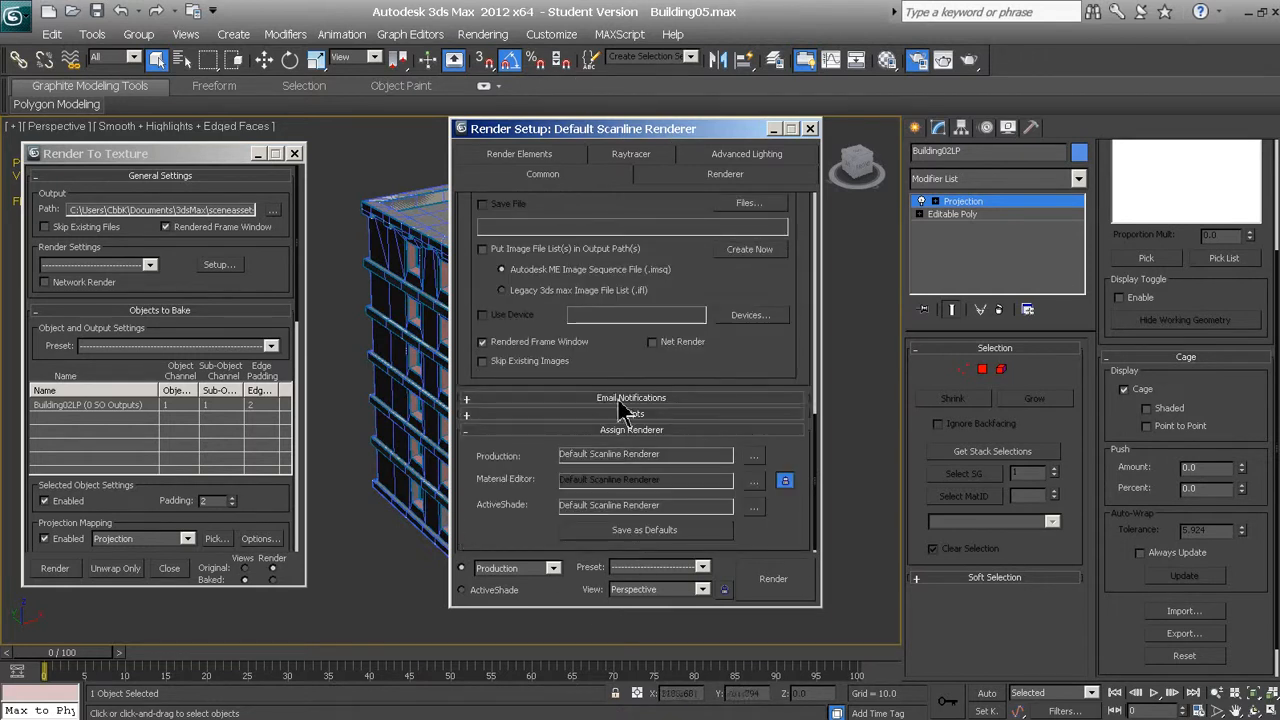
click(754, 457)
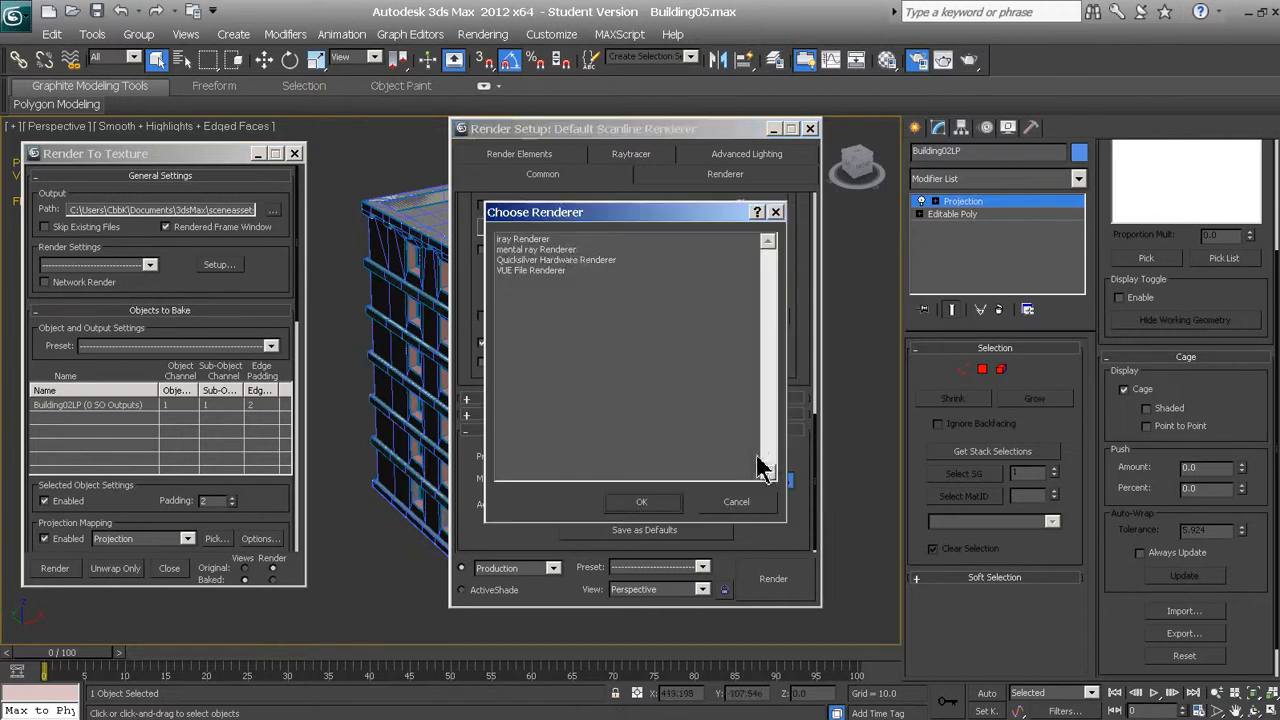
click(737, 503)
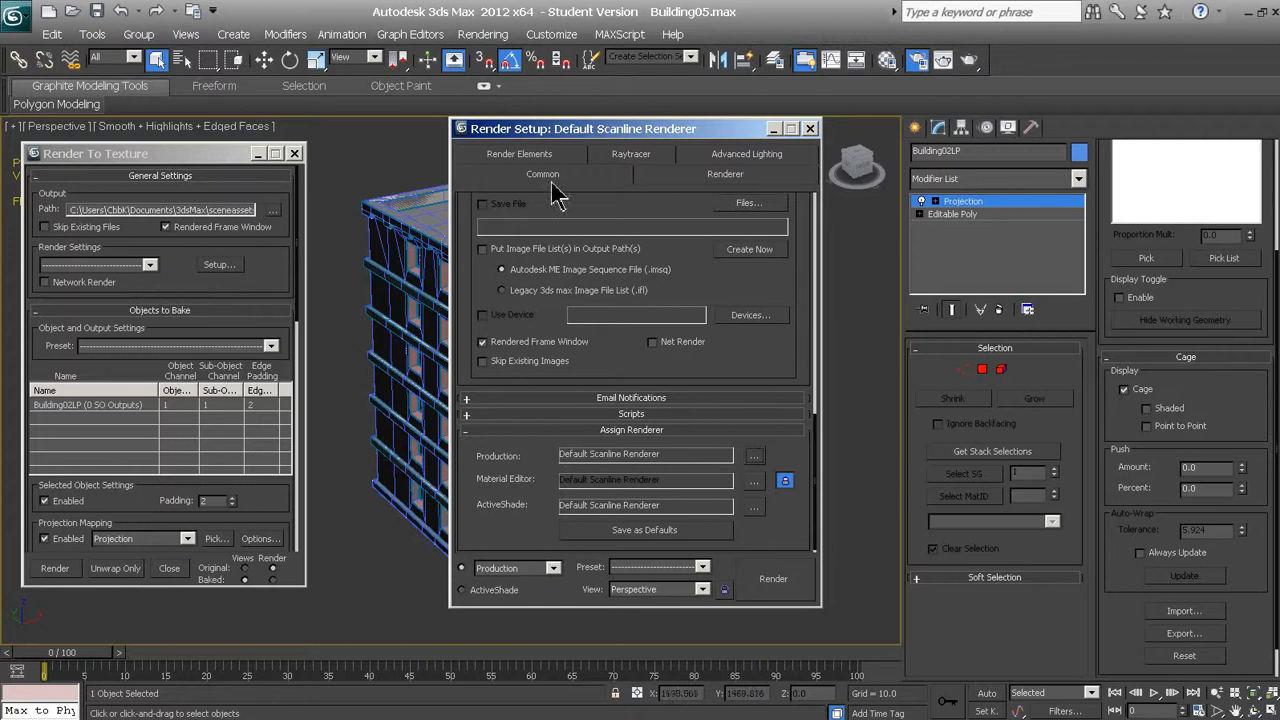
Make sure the scanline renderer's global supersampler is enabled with Max 2.5 Star, and close the render setup
click(684, 178)
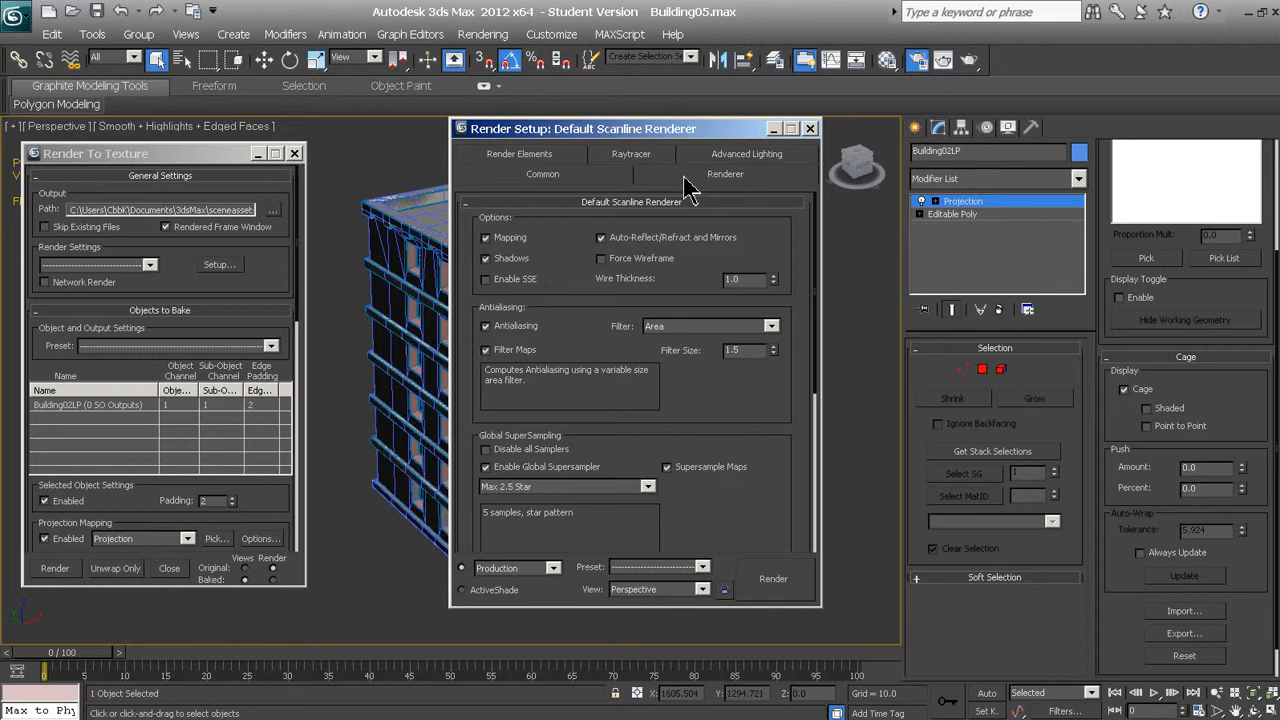
drag(722, 441, 727, 304)
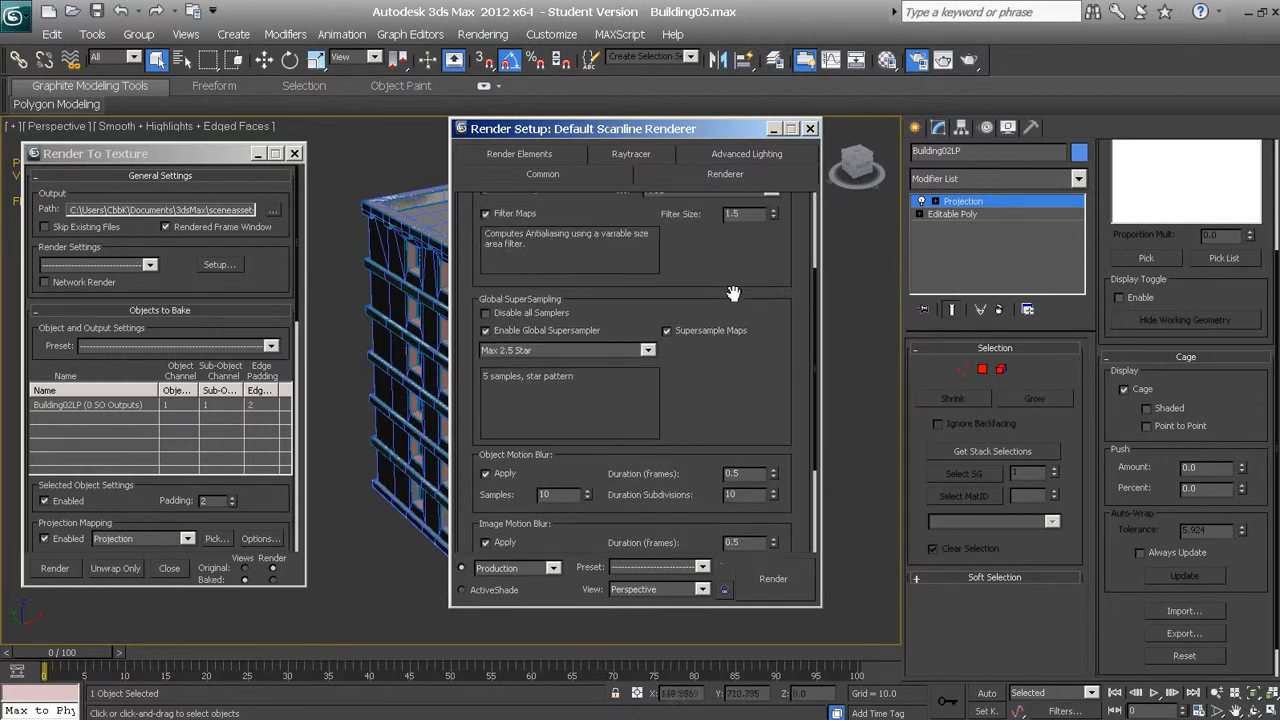
click(485, 331)
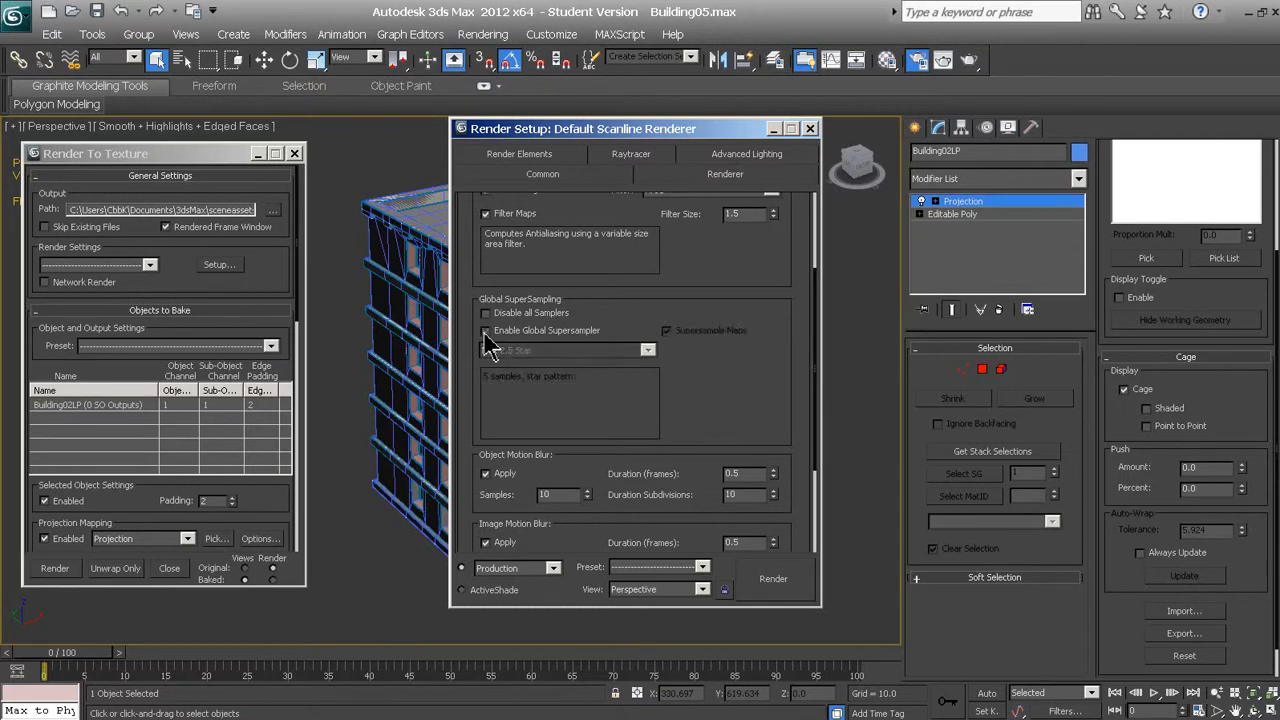
click(485, 331)
click(485, 331)
click(486, 331)
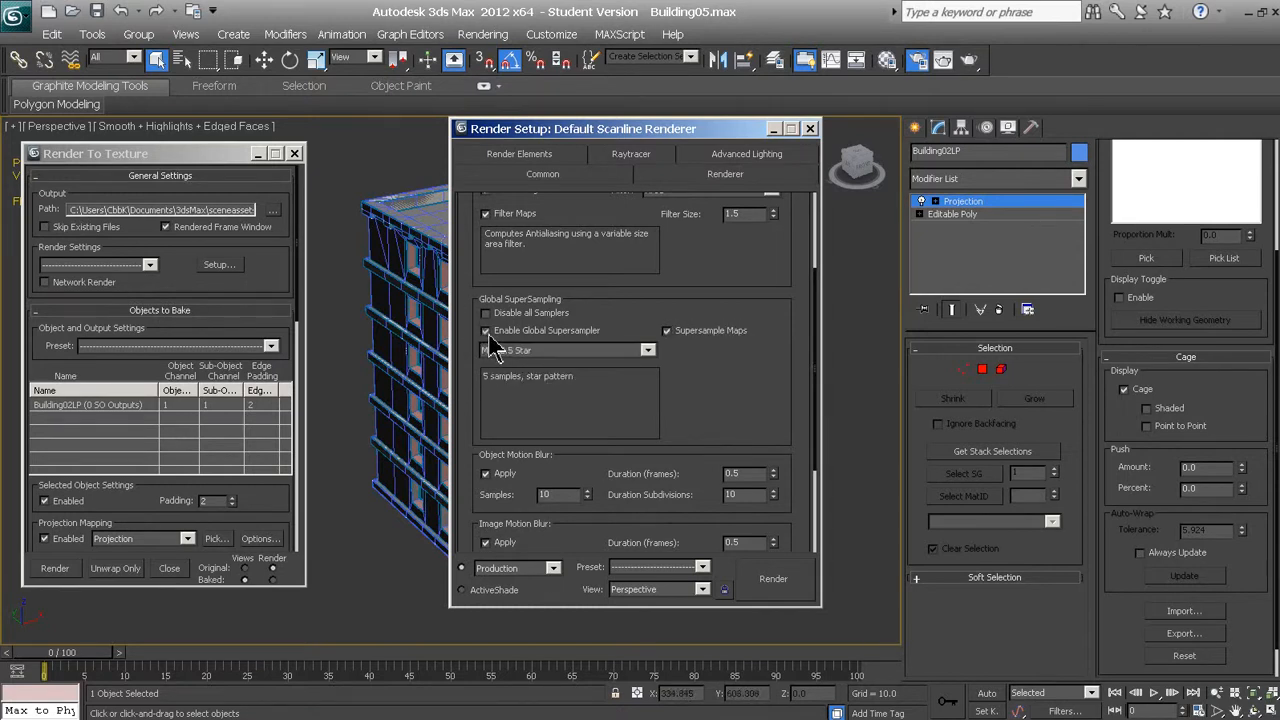
click(647, 352)
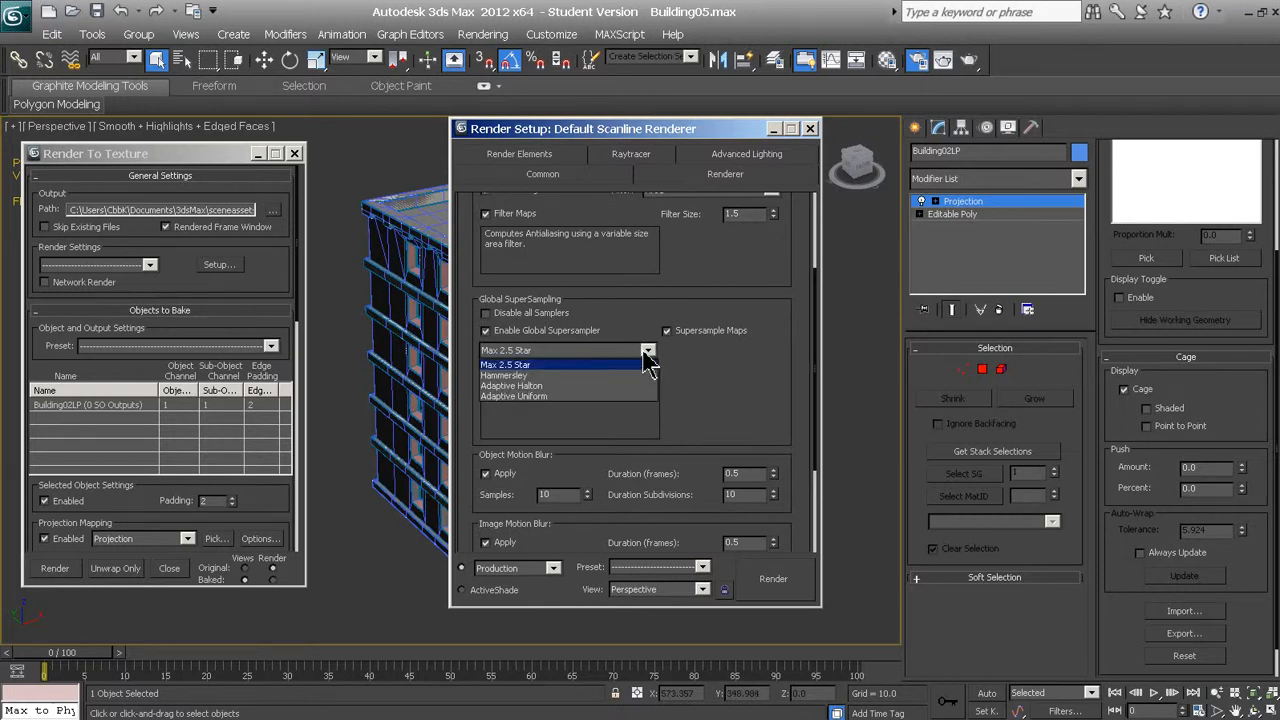
click(530, 366)
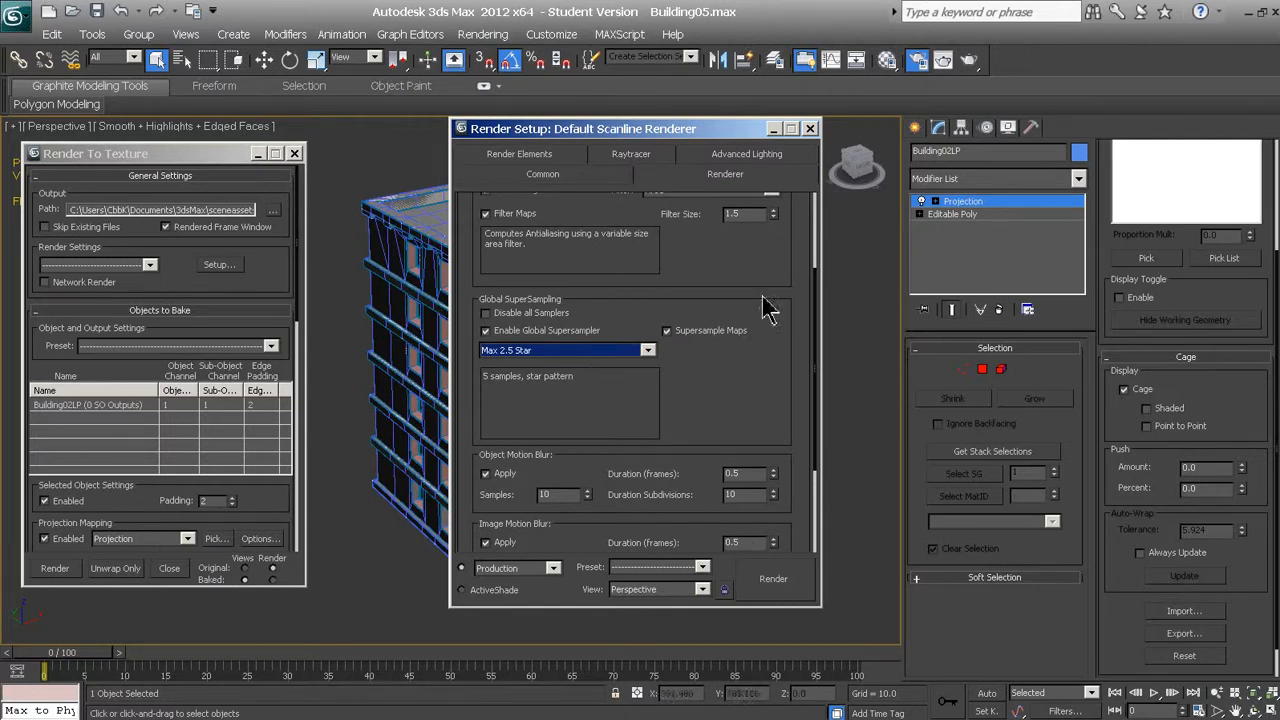
click(811, 130)
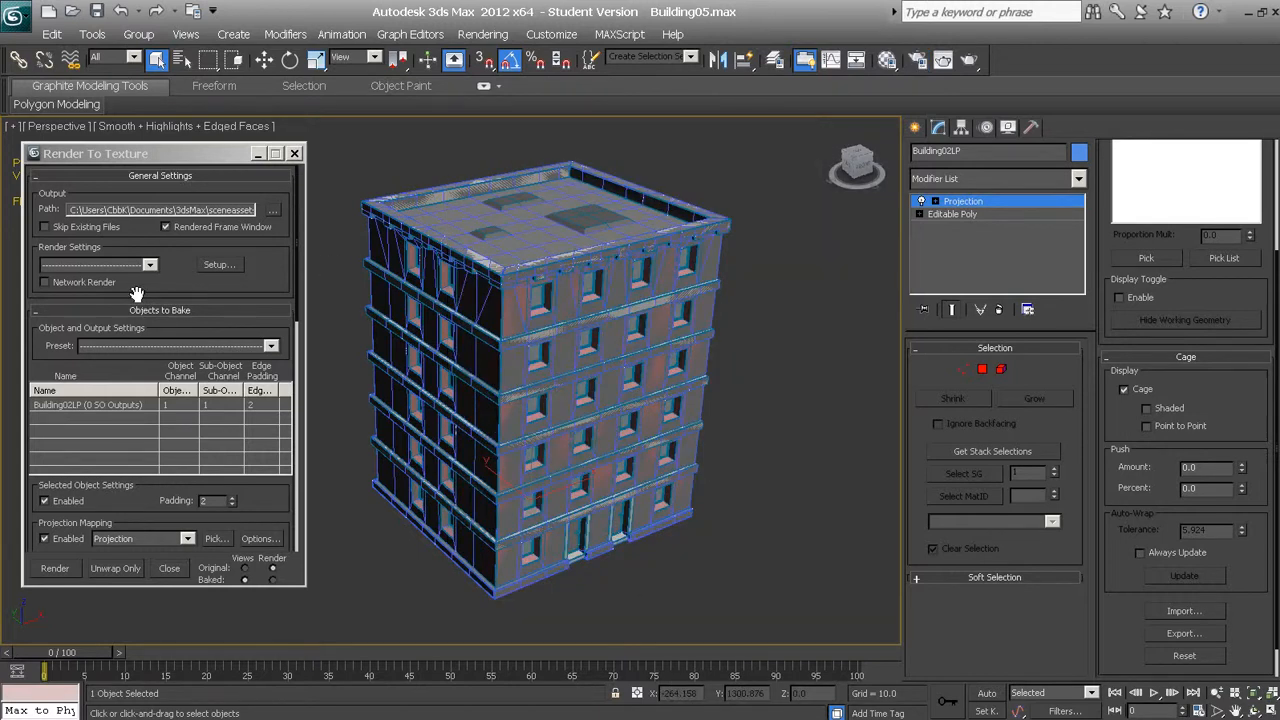
Make sure projection mapping is enabled for the low-poly building and add Building02HP as its projection source
click(200, 155)
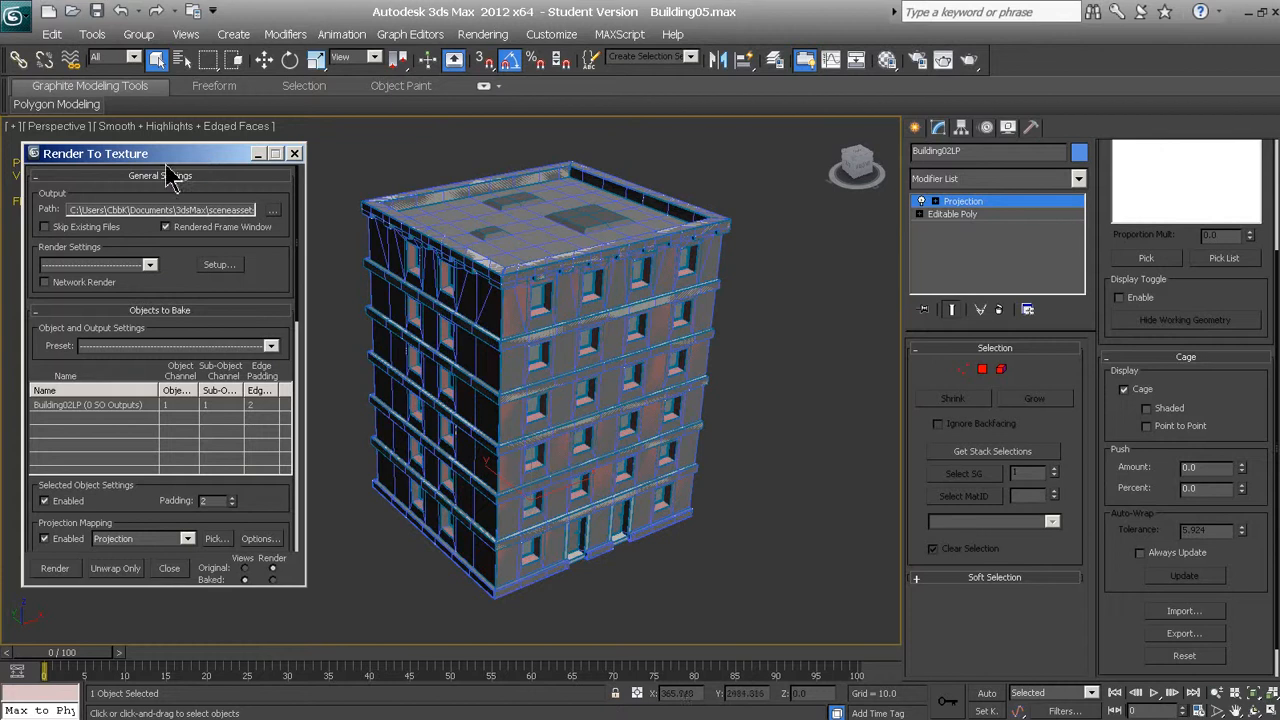
drag(265, 290, 257, 188)
drag(110, 404, 126, 270)
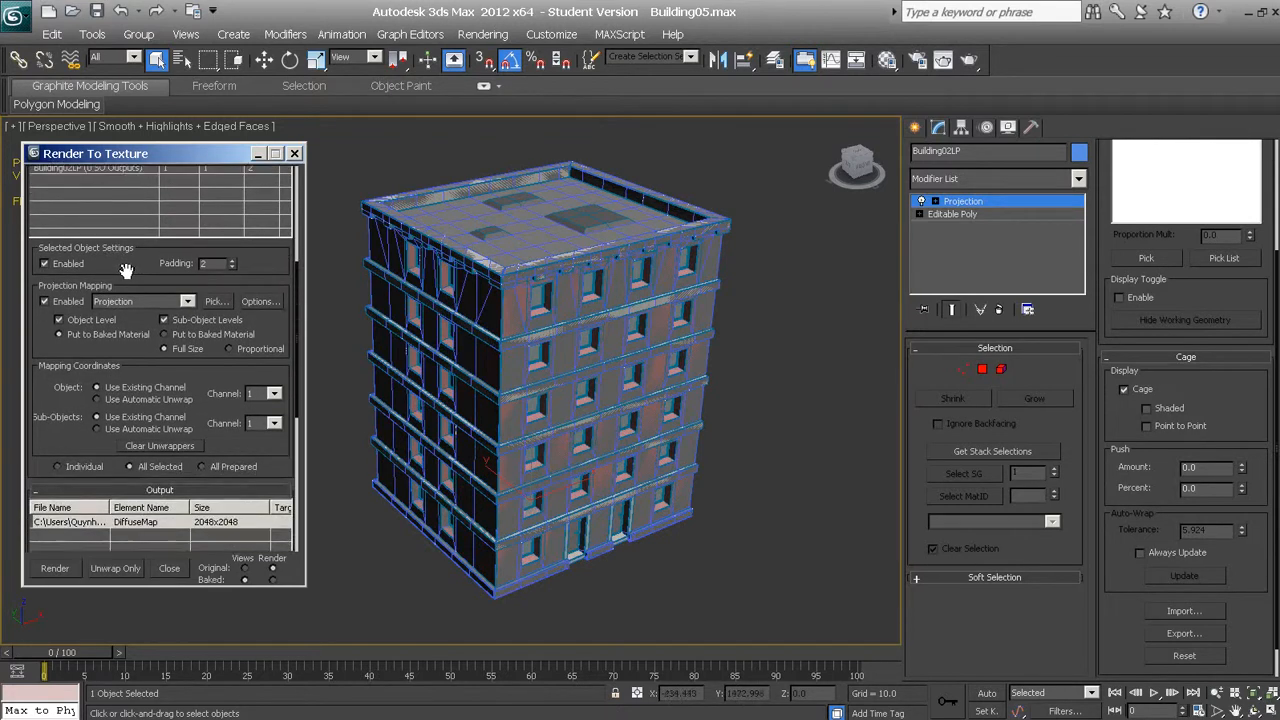
click(44, 302)
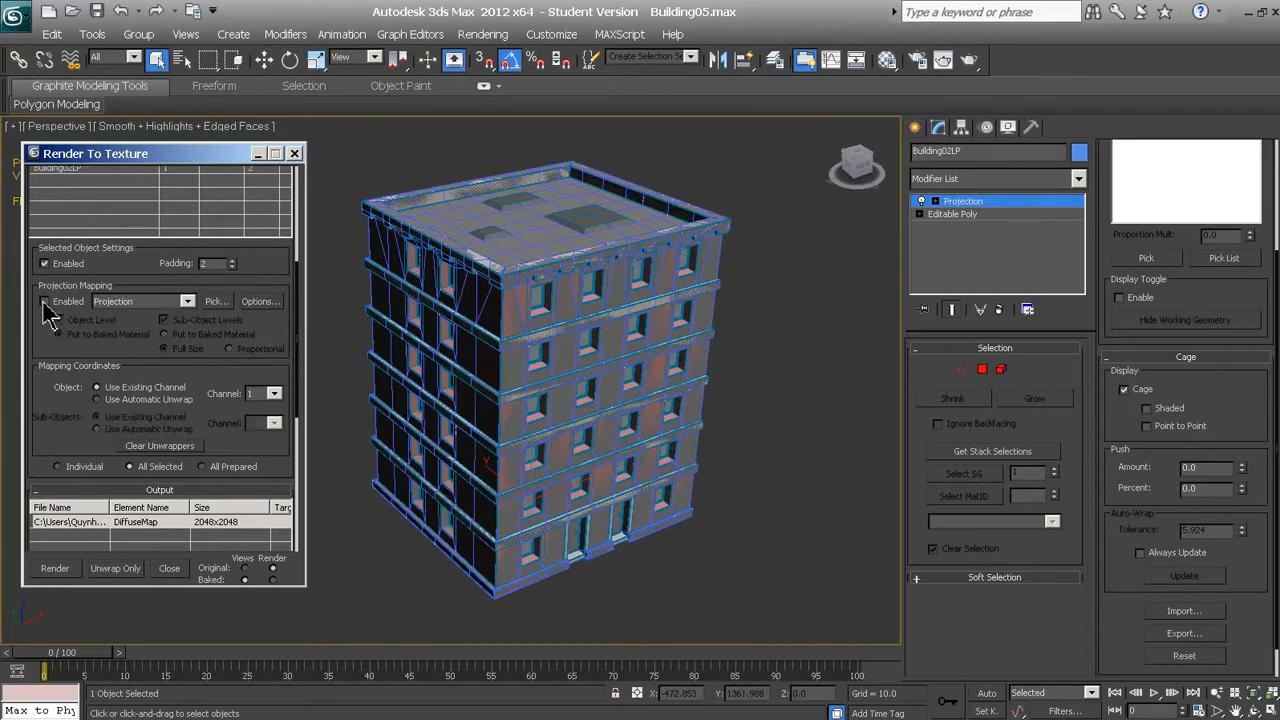
click(44, 302)
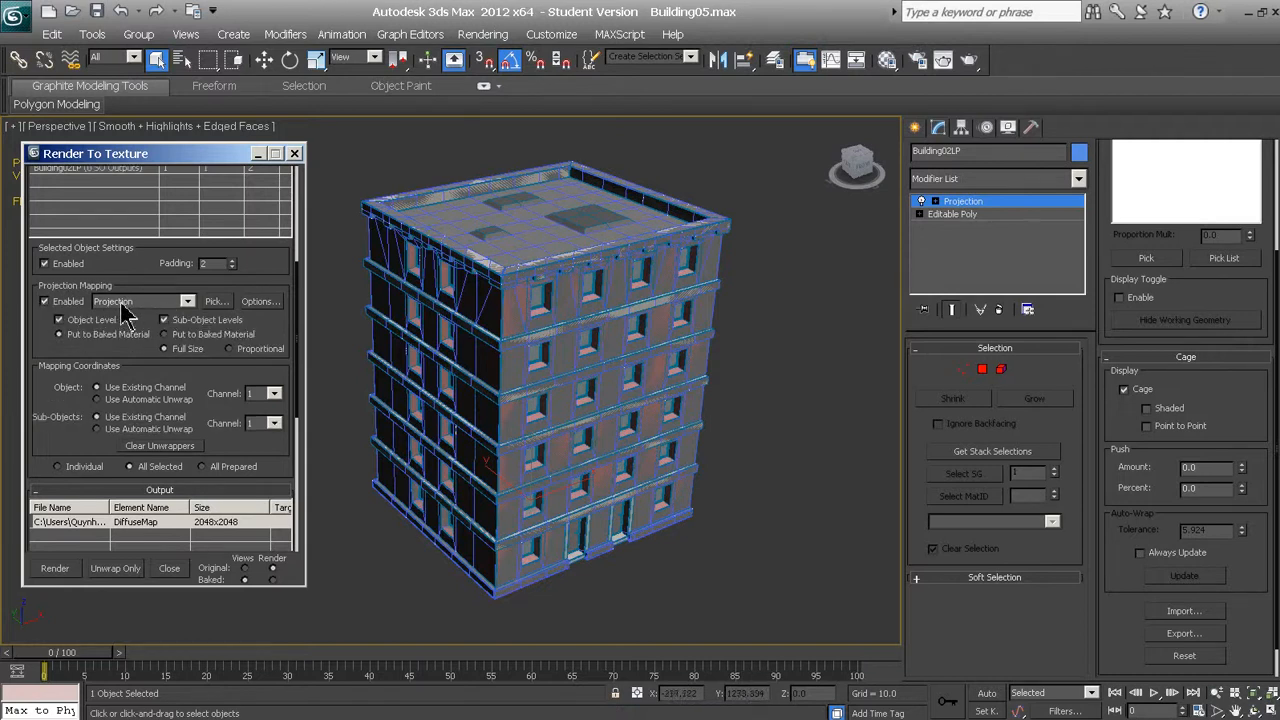
click(218, 302)
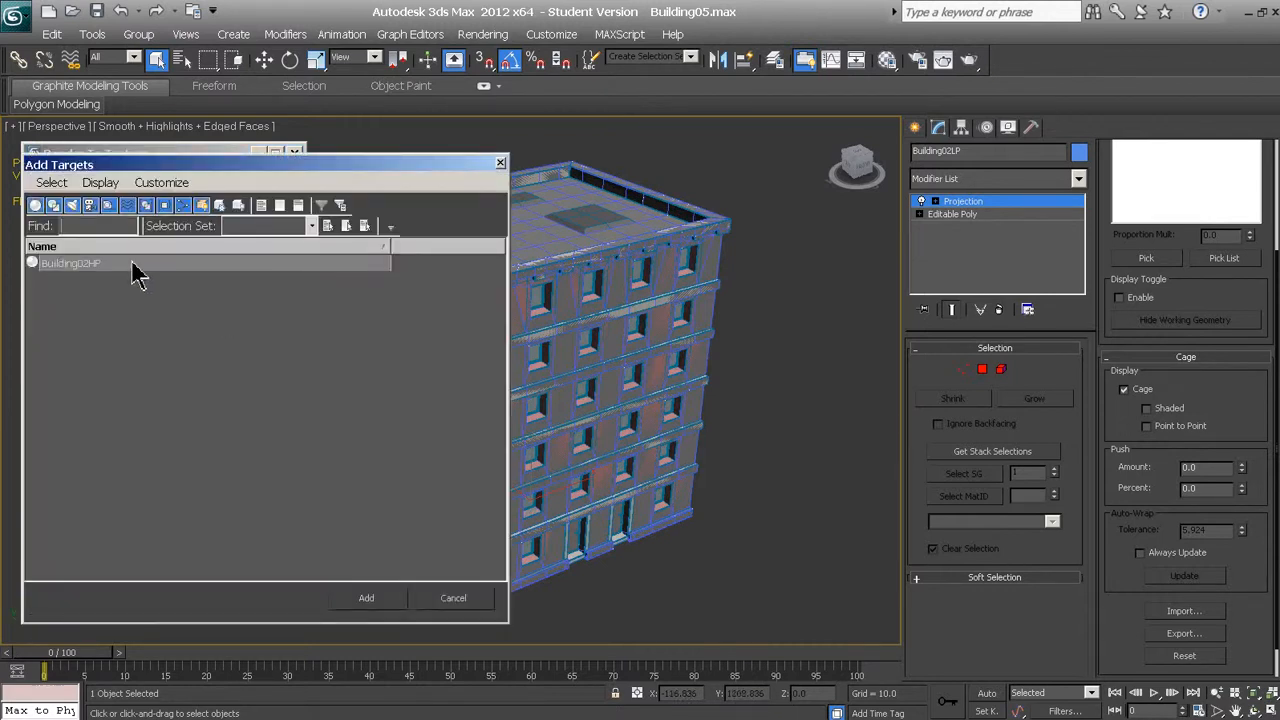
click(108, 265)
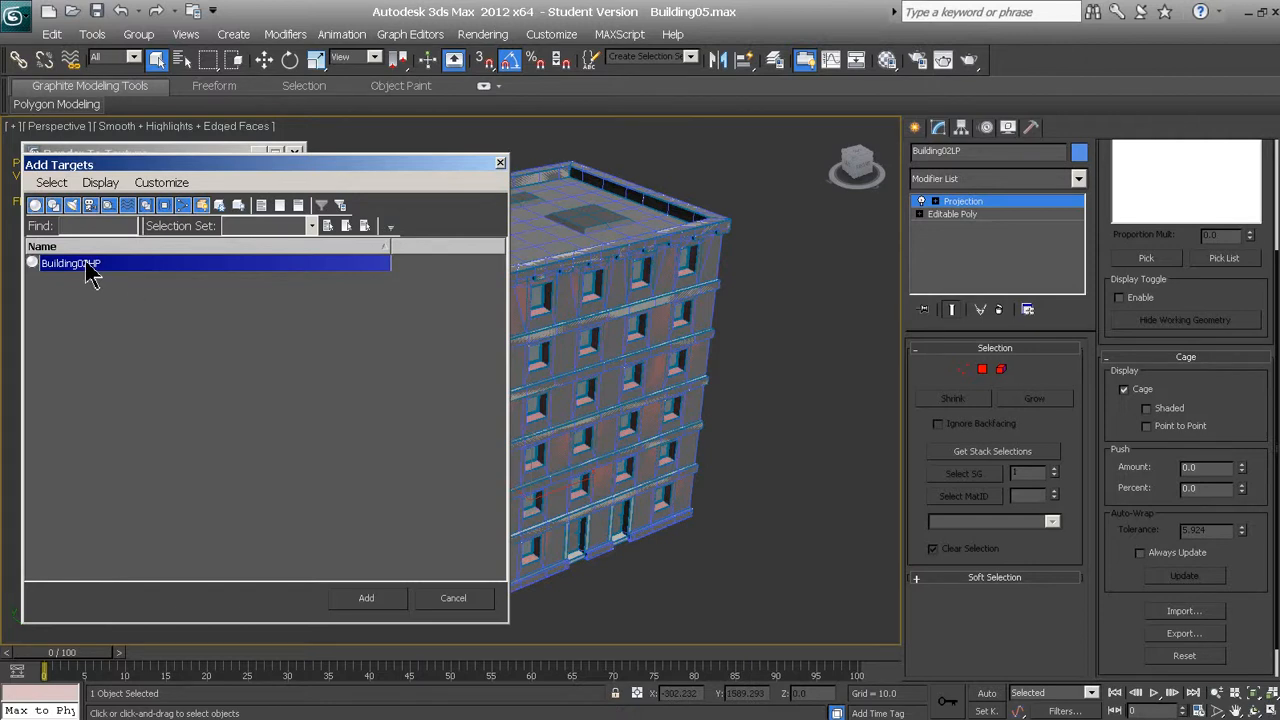
click(386, 604)
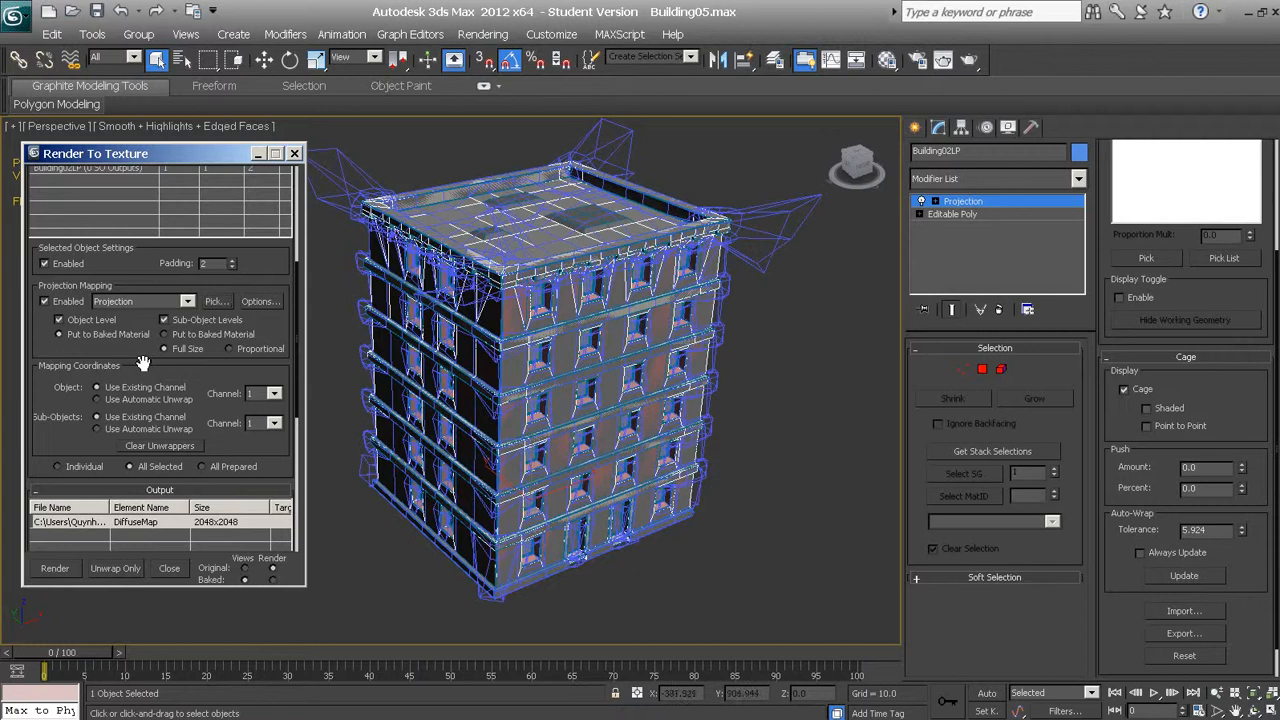
Try automatic unwrap for the object and sub-object mapping coordinates, and return both to existing channel 1
drag(143, 363, 155, 277)
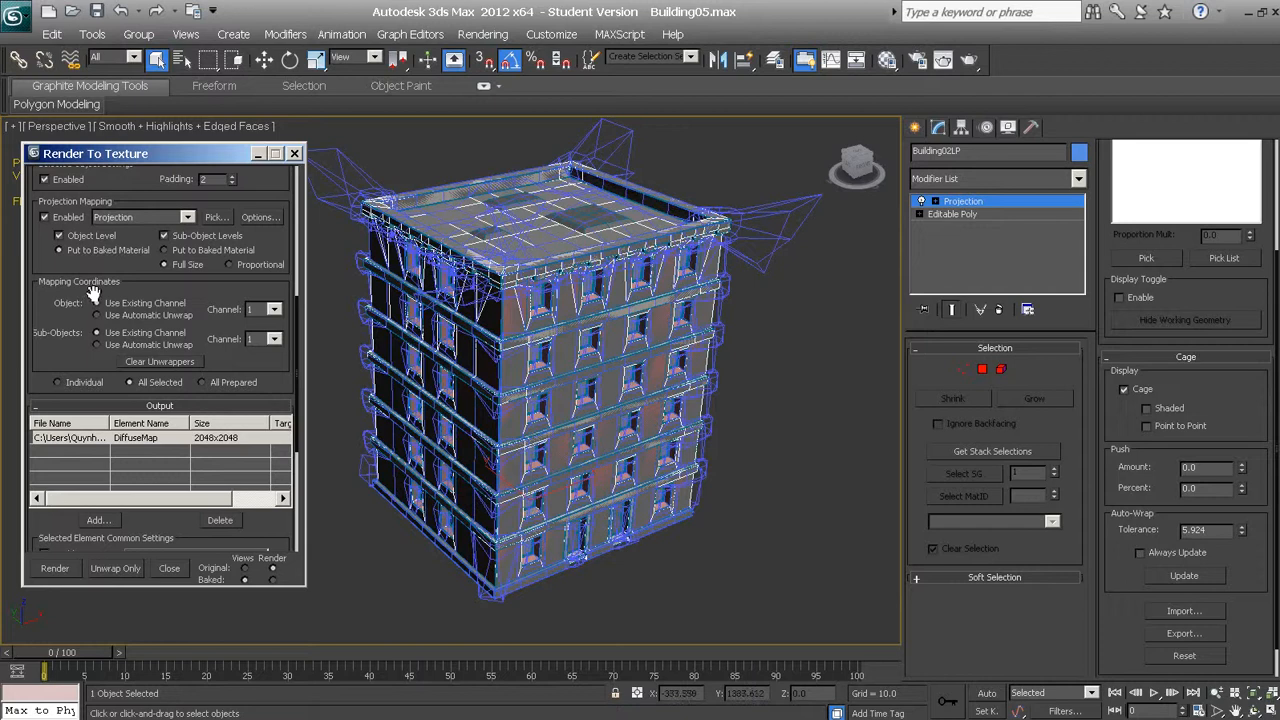
drag(65, 295, 64, 254)
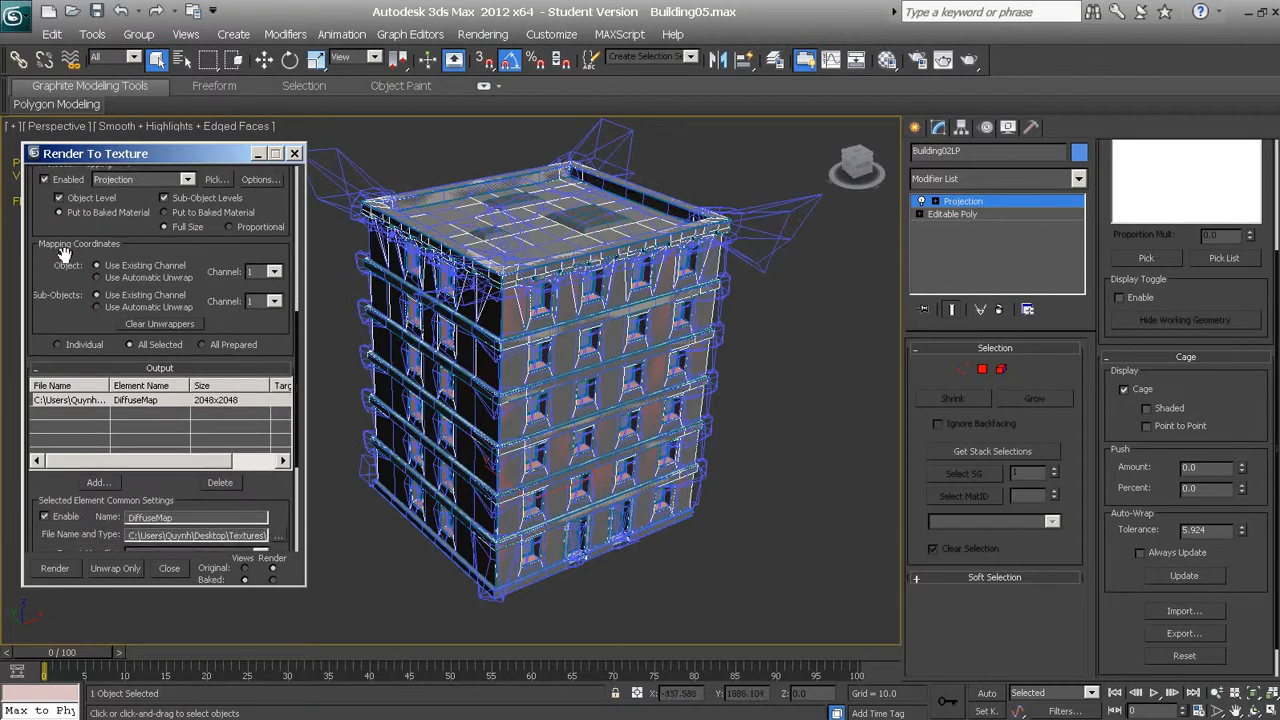
click(97, 277)
click(97, 306)
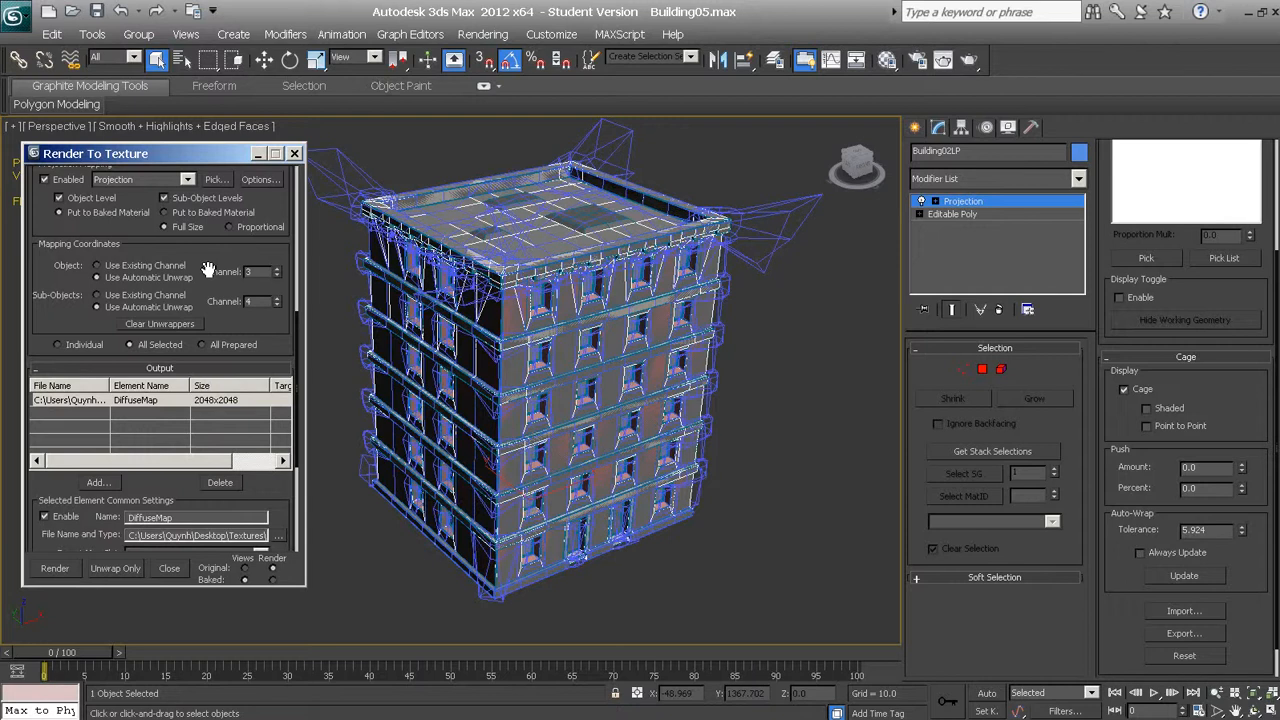
click(98, 266)
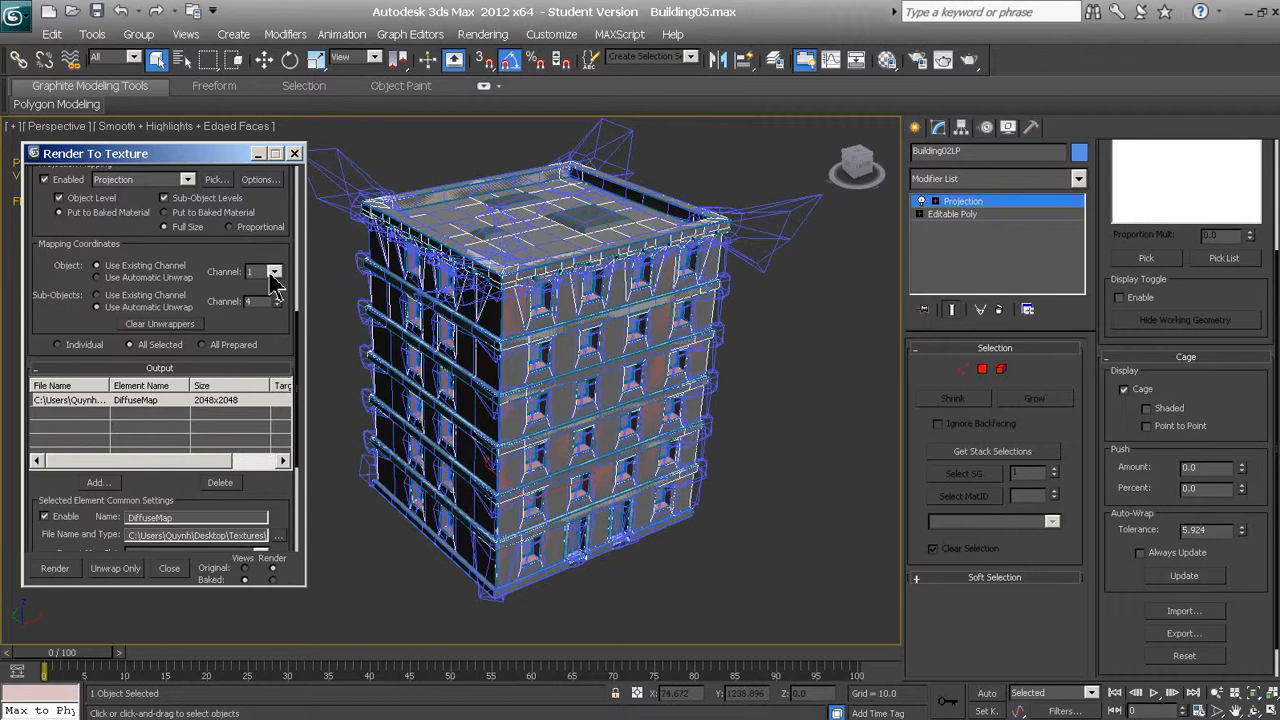
click(97, 295)
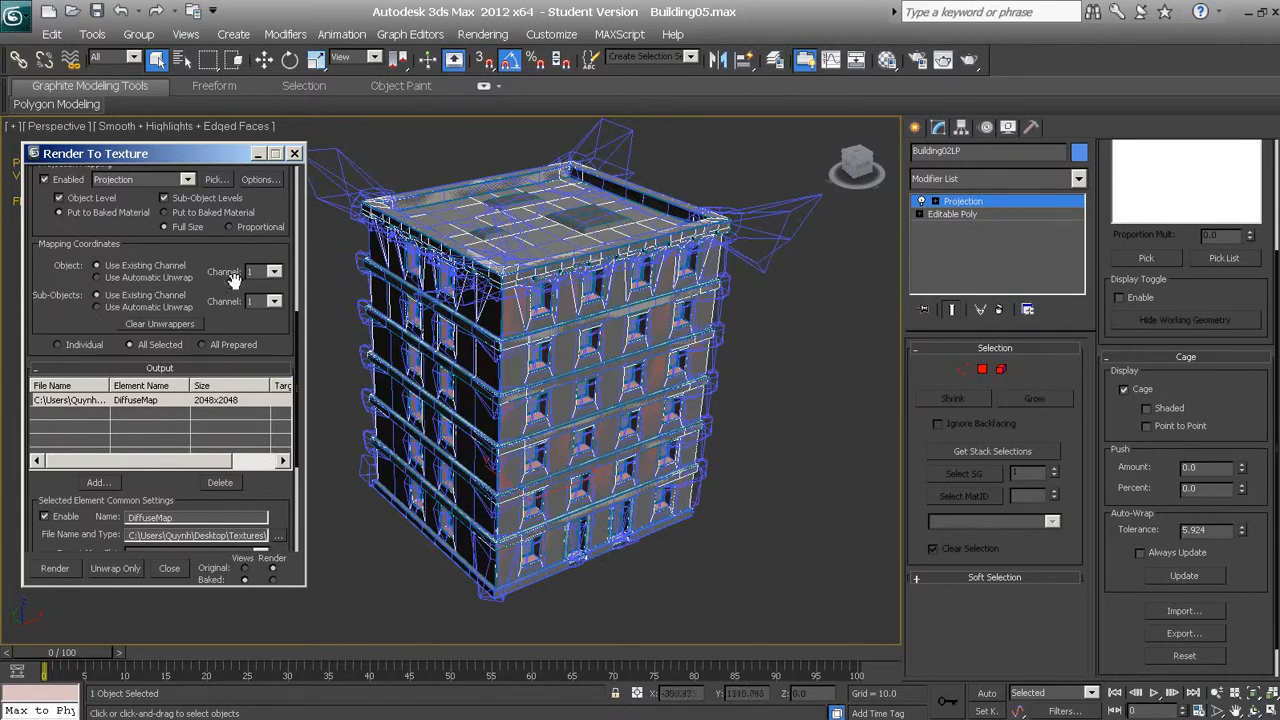
click(274, 301)
click(275, 318)
Delete the DiffuseMap element from the Render To Texture output list
drag(46, 322, 57, 203)
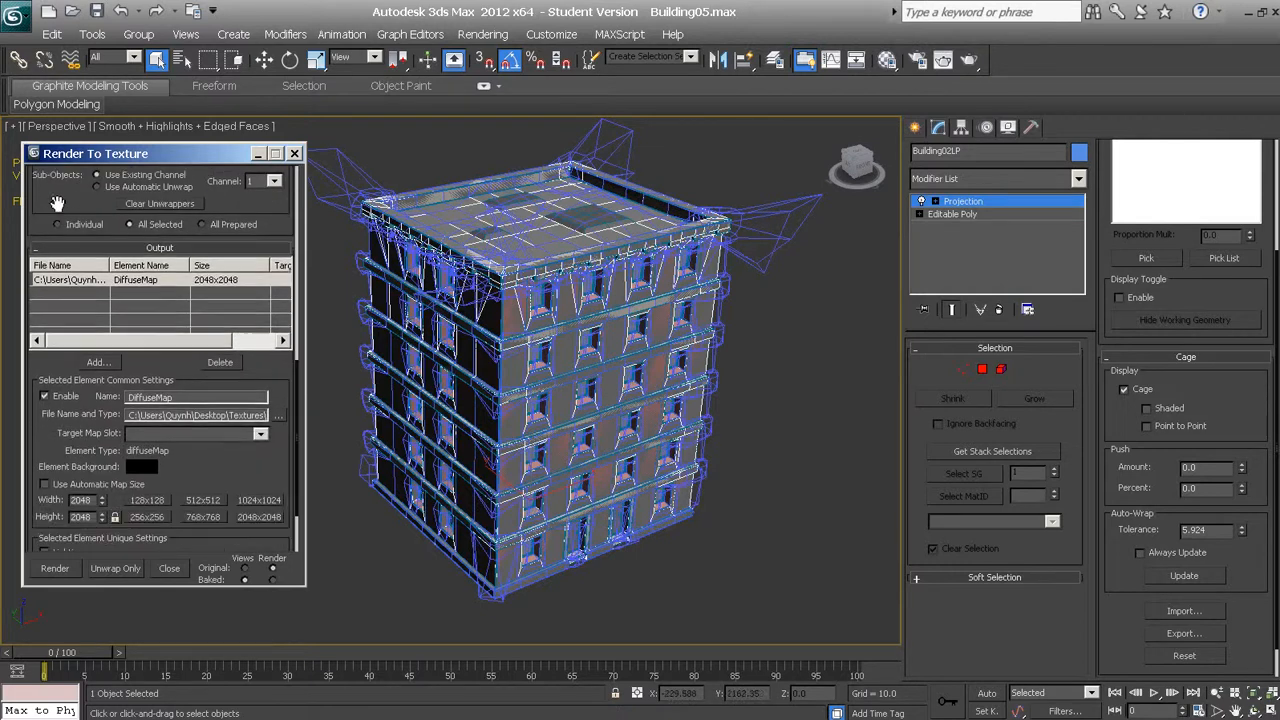
drag(55, 373, 48, 347)
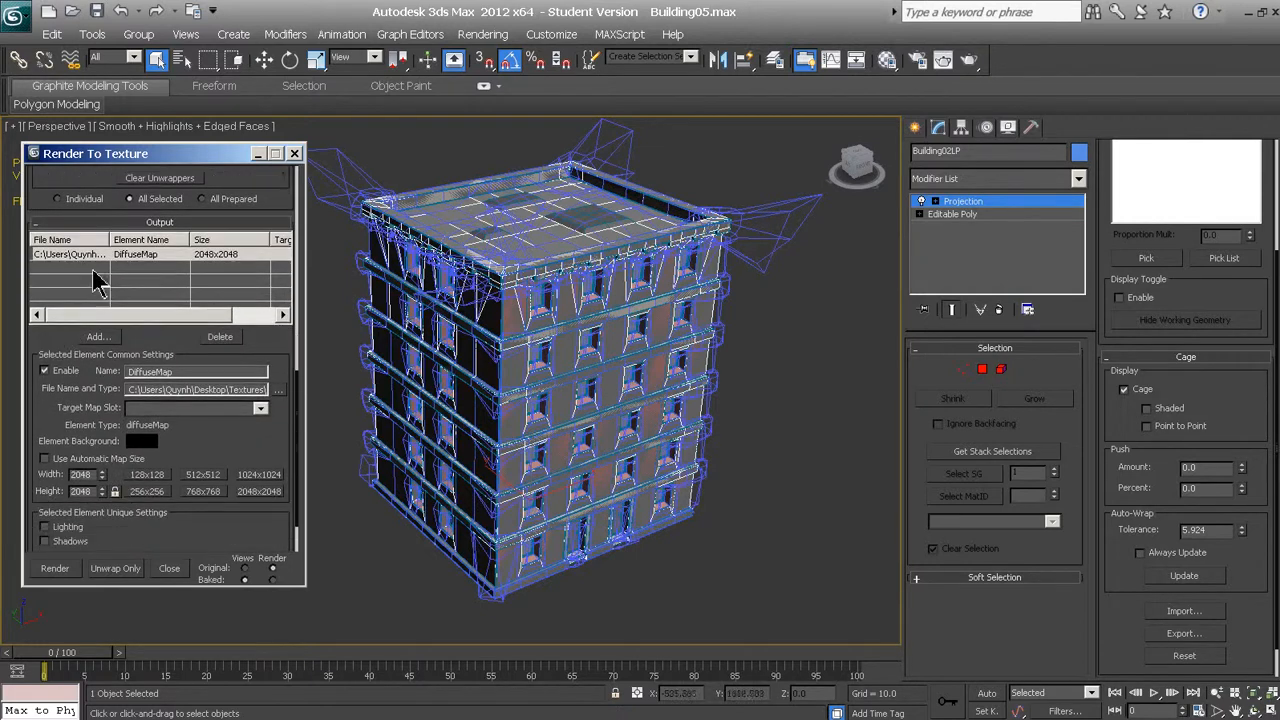
click(170, 254)
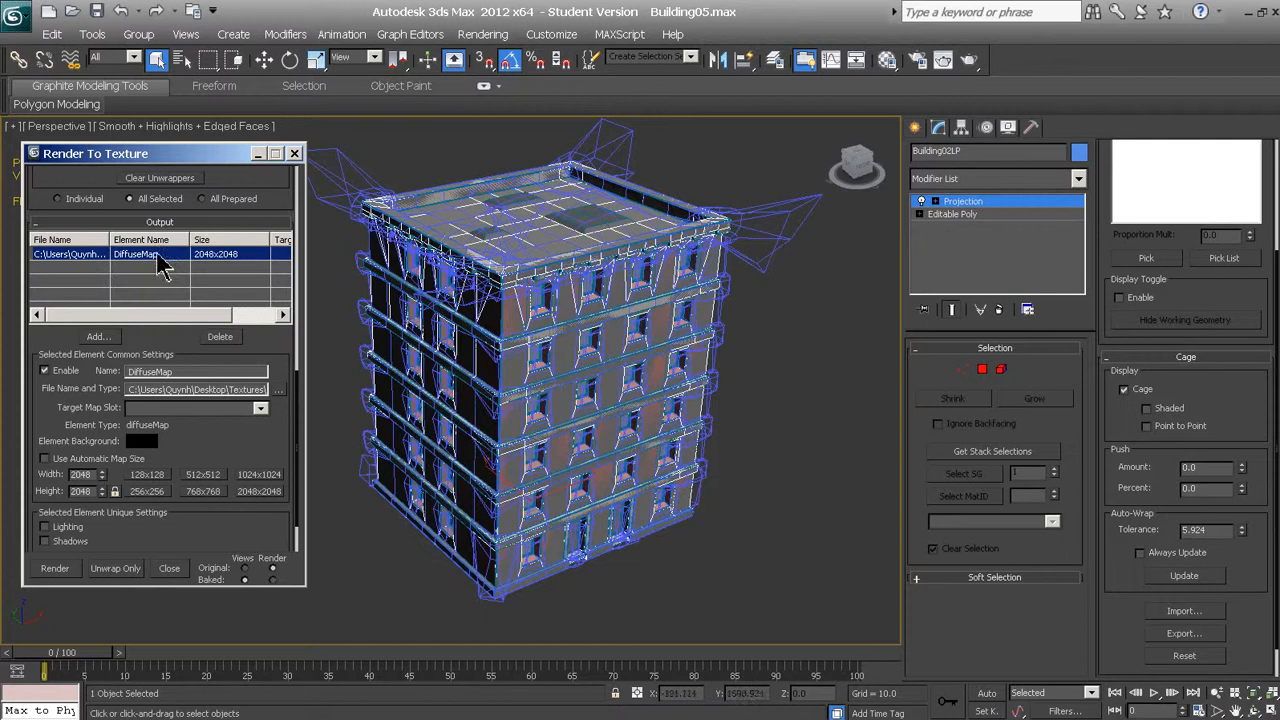
click(222, 336)
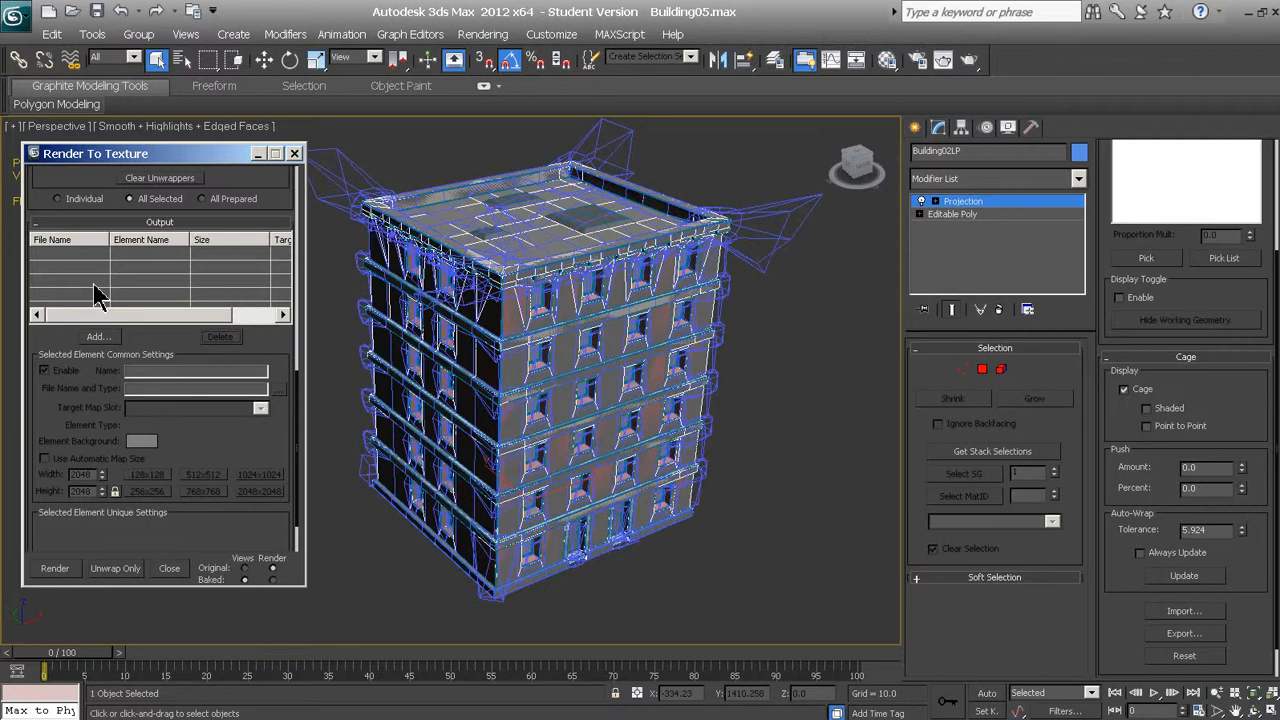
Add a NormalsMap element to the Render To Texture output list
click(96, 338)
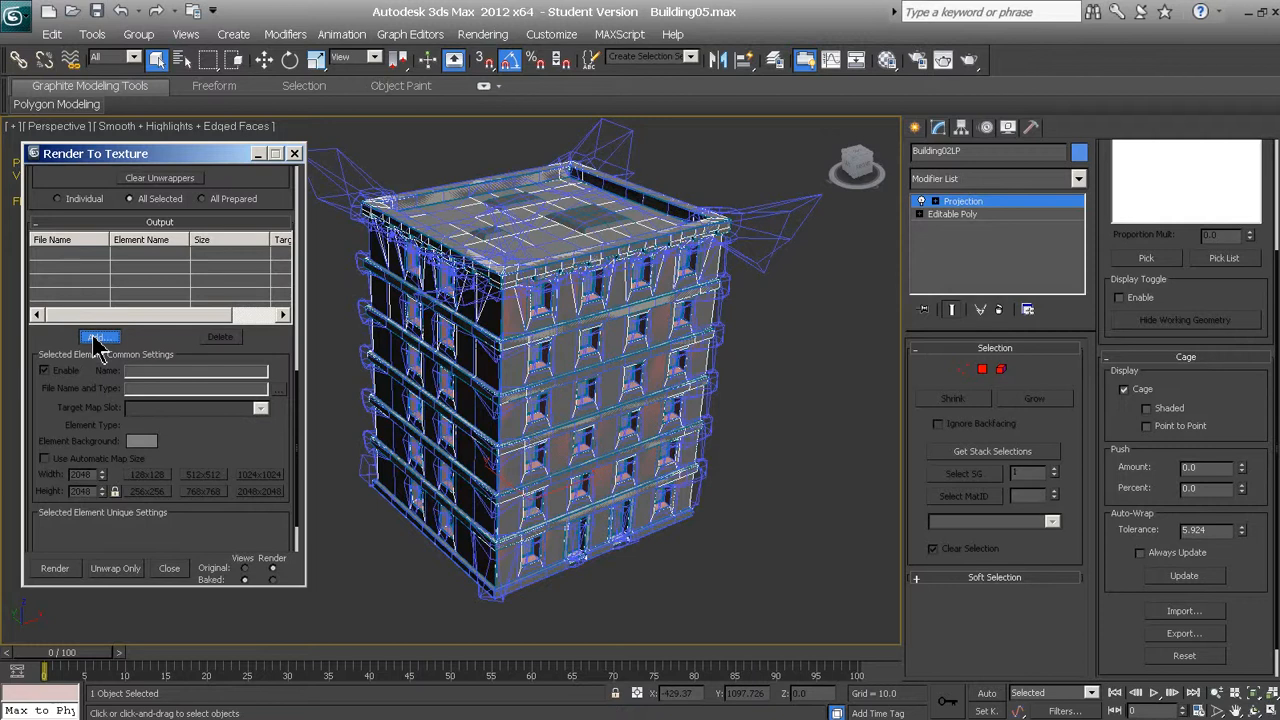
click(96, 338)
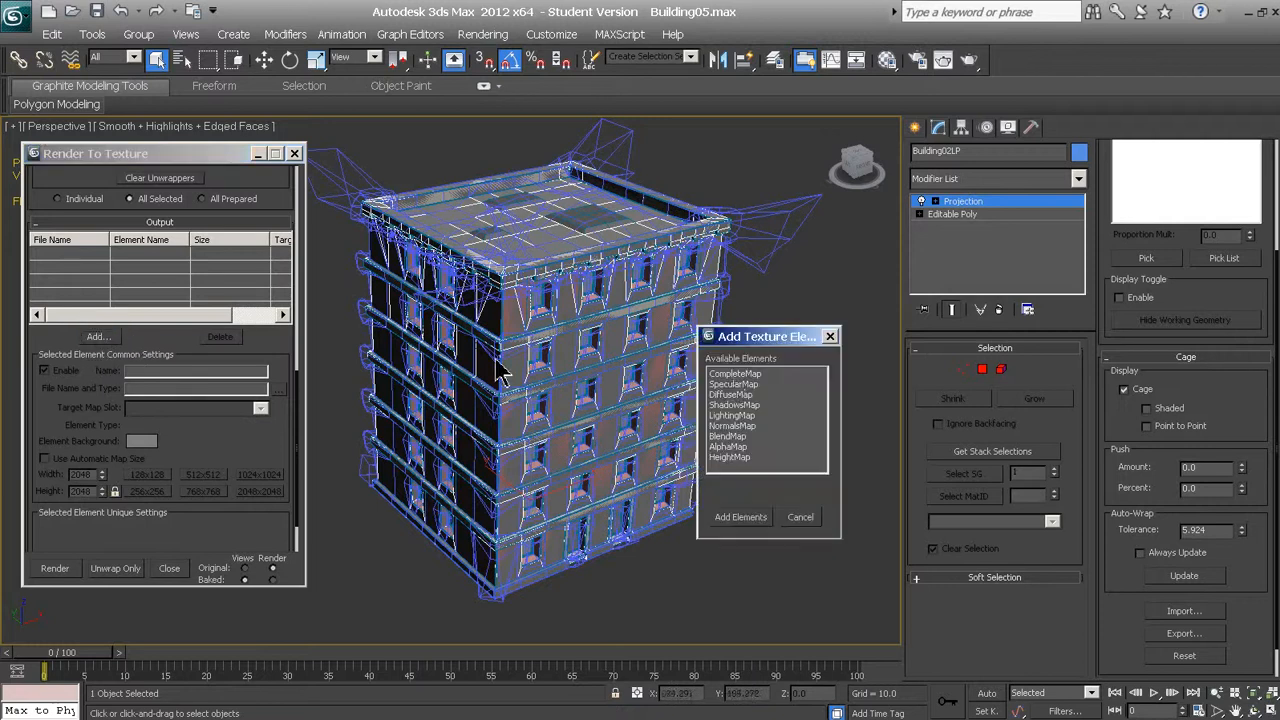
drag(766, 341, 745, 358)
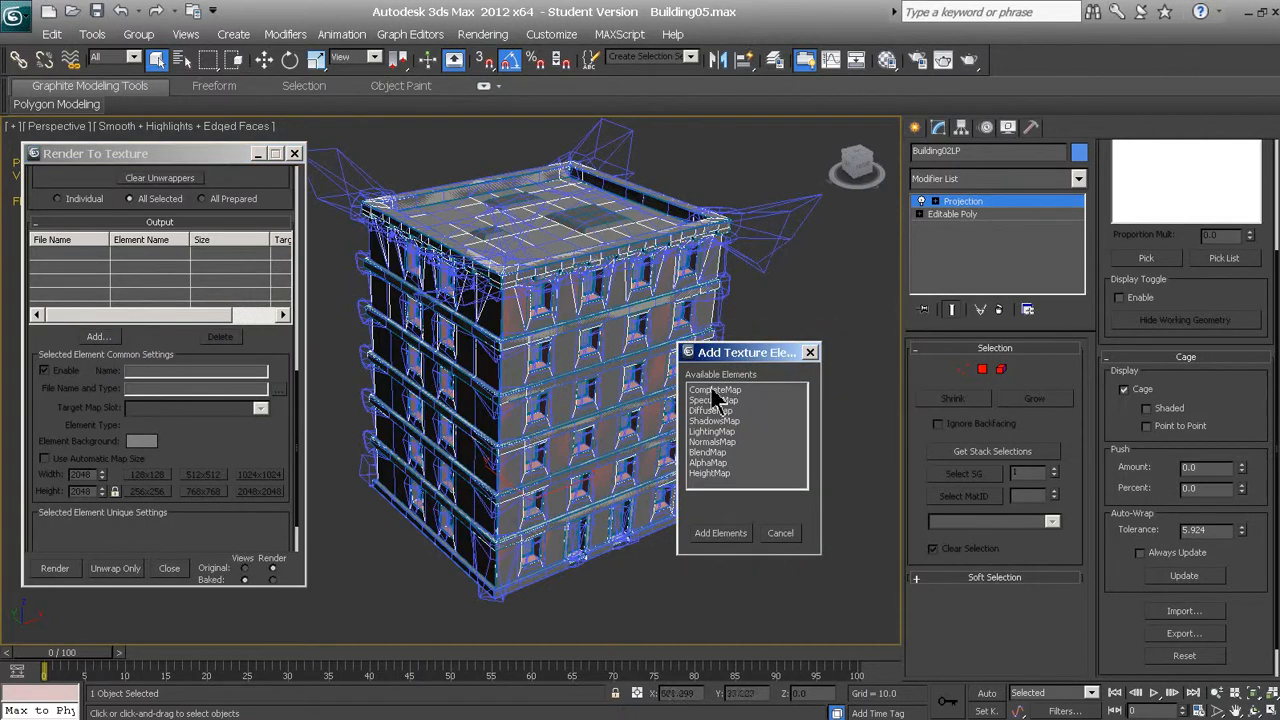
click(722, 442)
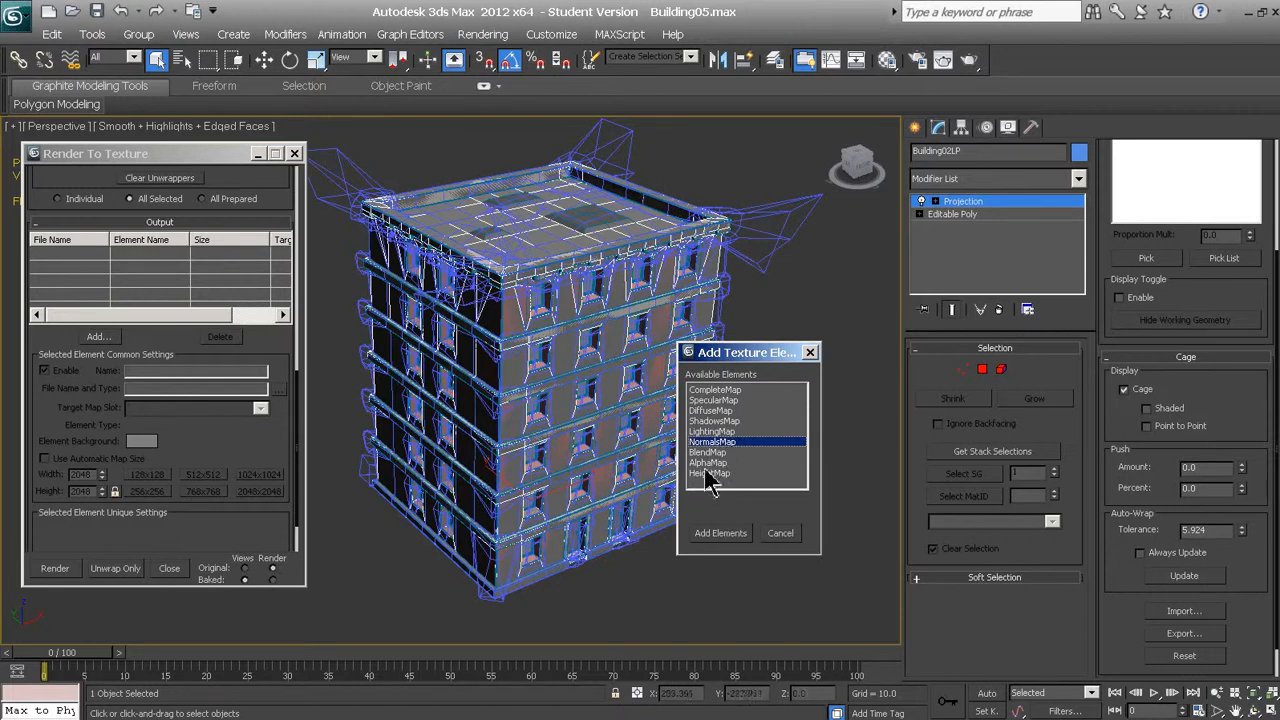
click(721, 533)
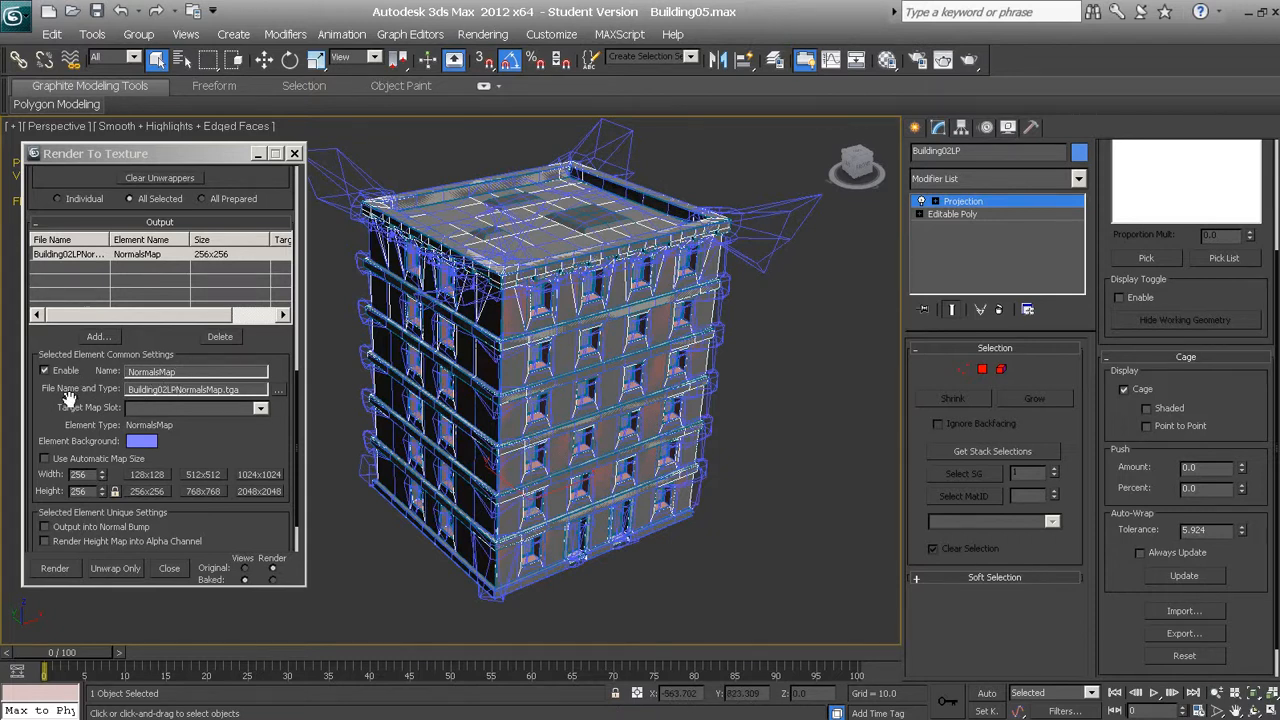
Set the normal map's output file to Building02LPNormalsMap as a PNG in Building02's Textures folder, with the alpha channel turned off
click(279, 396)
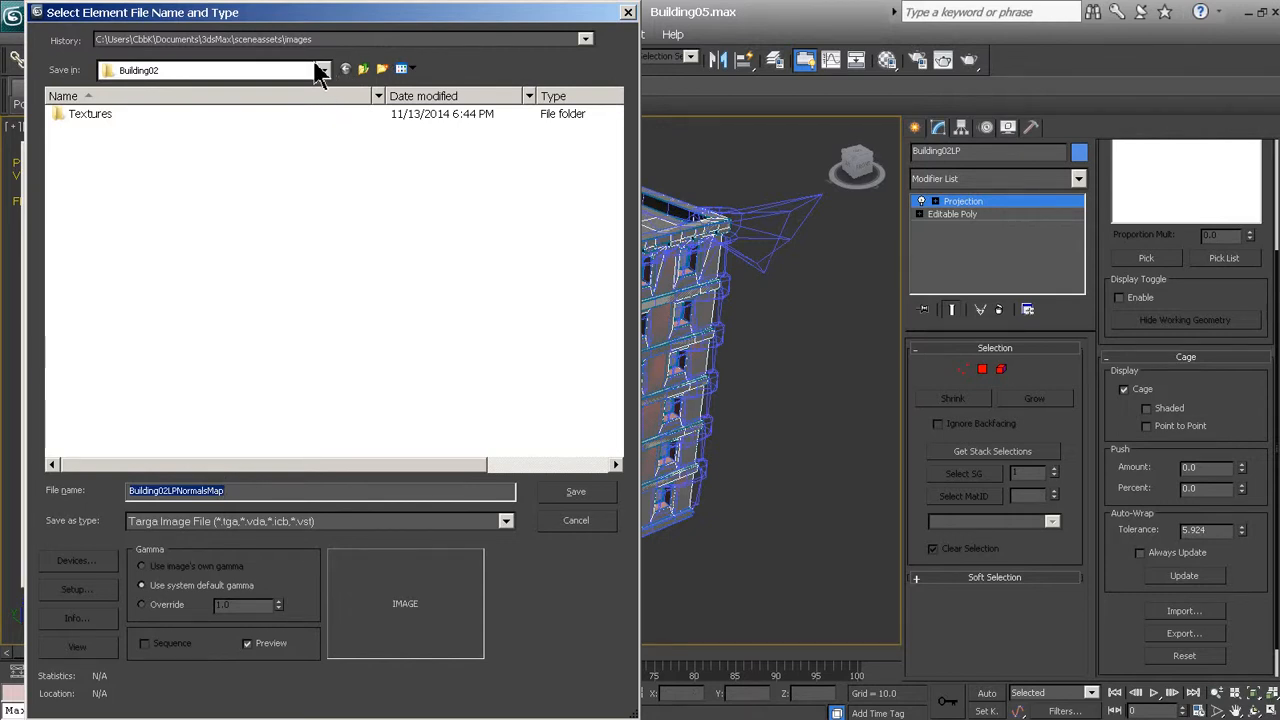
double_click(117, 115)
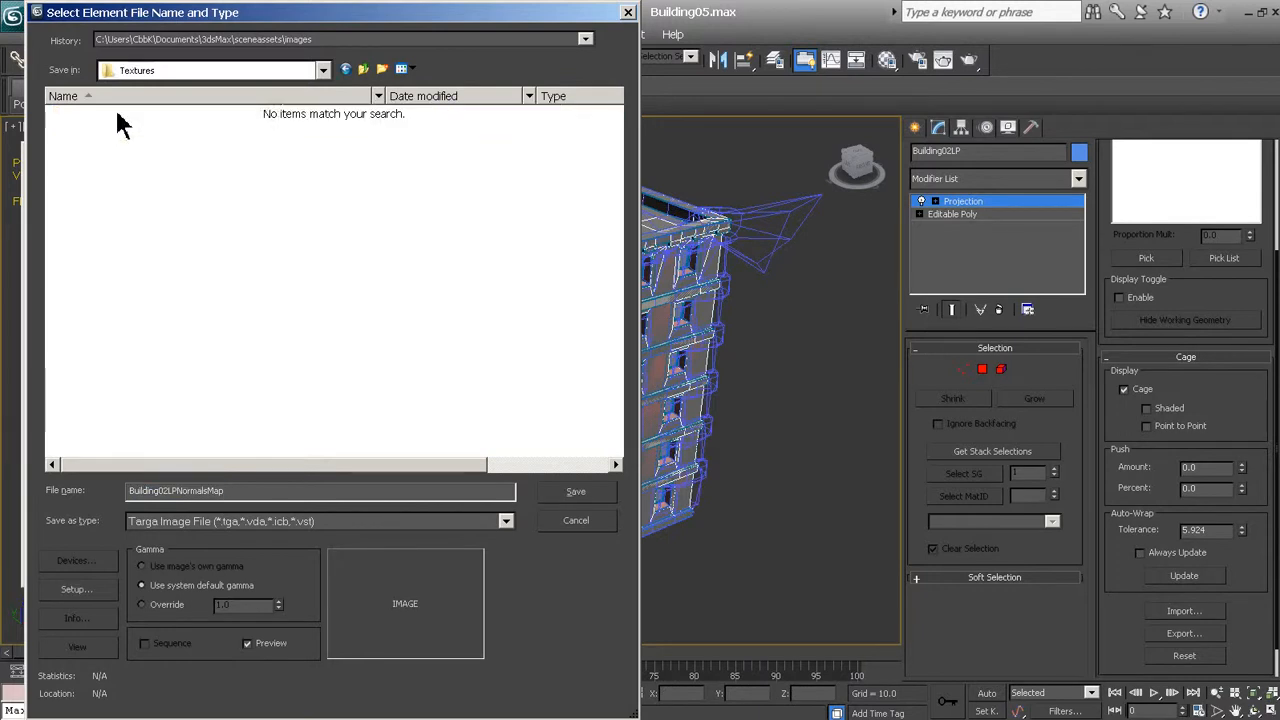
click(378, 525)
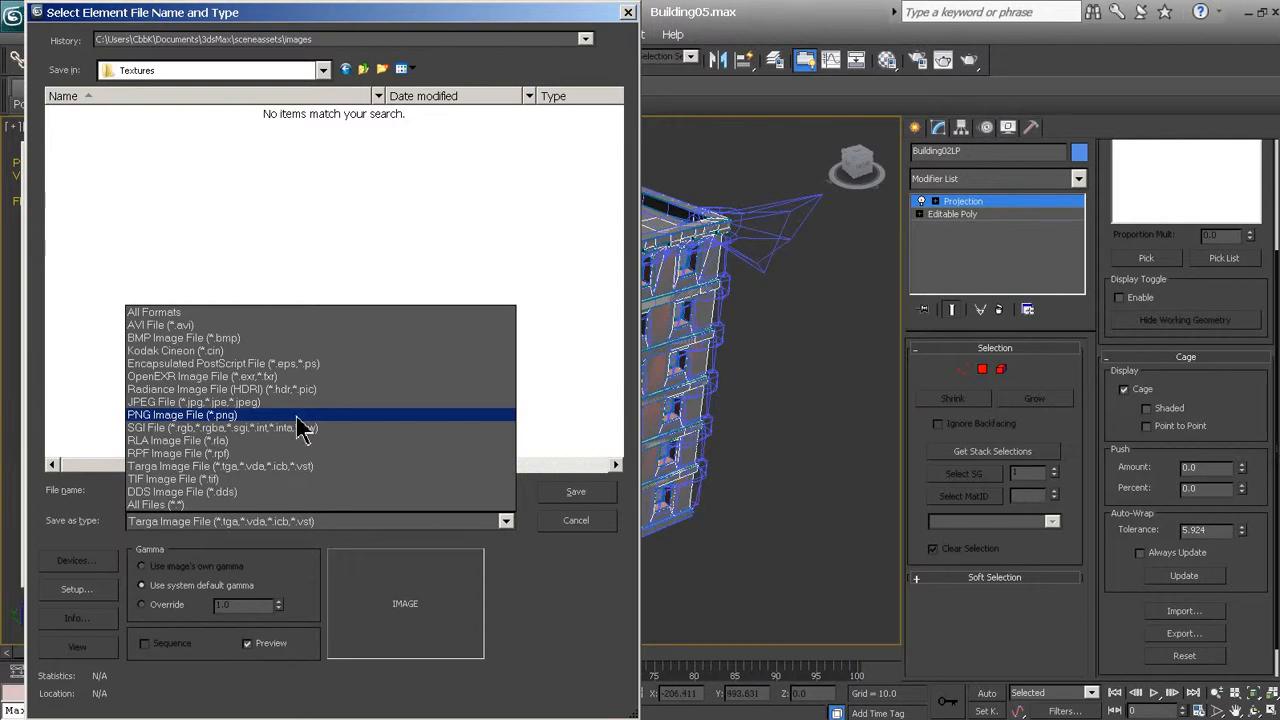
click(297, 416)
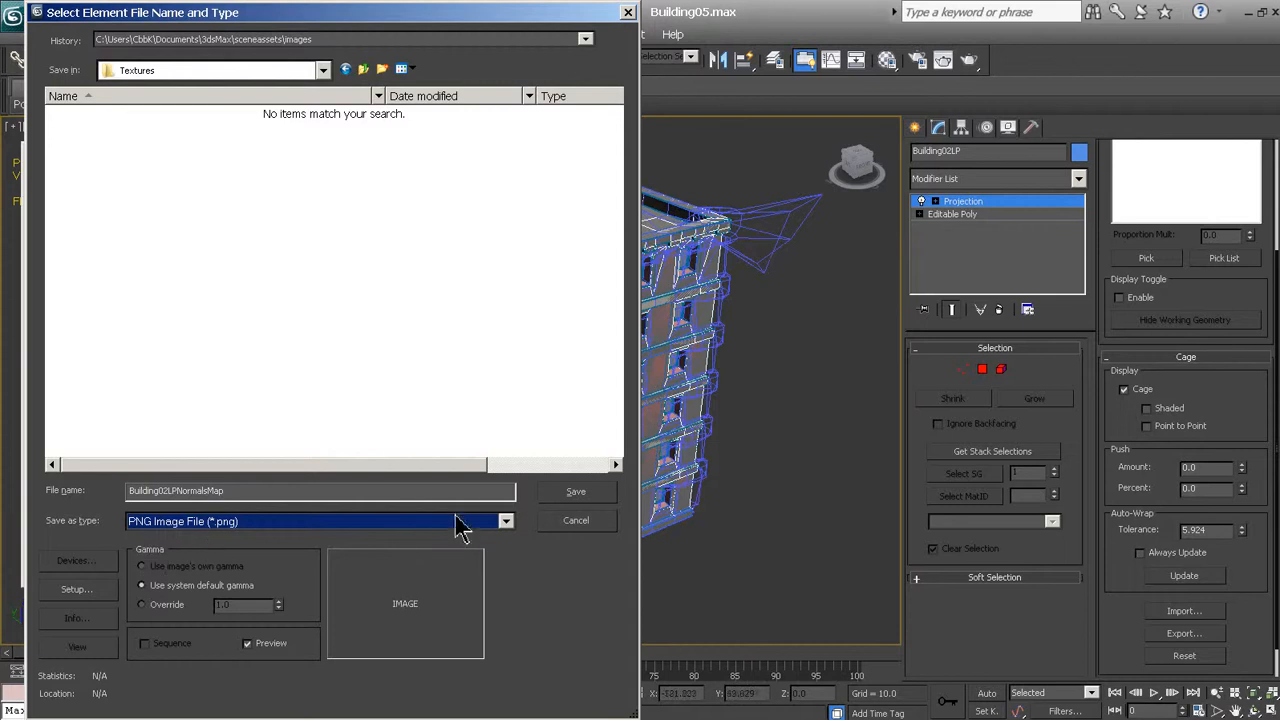
click(572, 497)
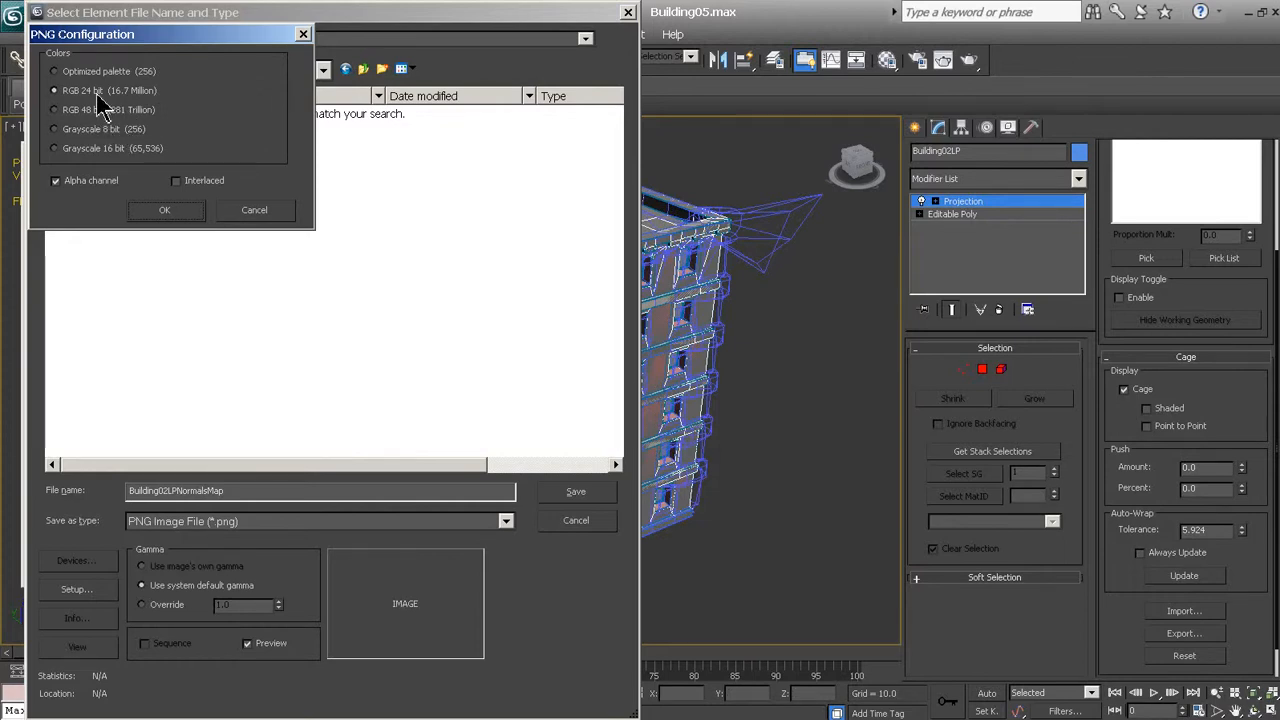
click(55, 182)
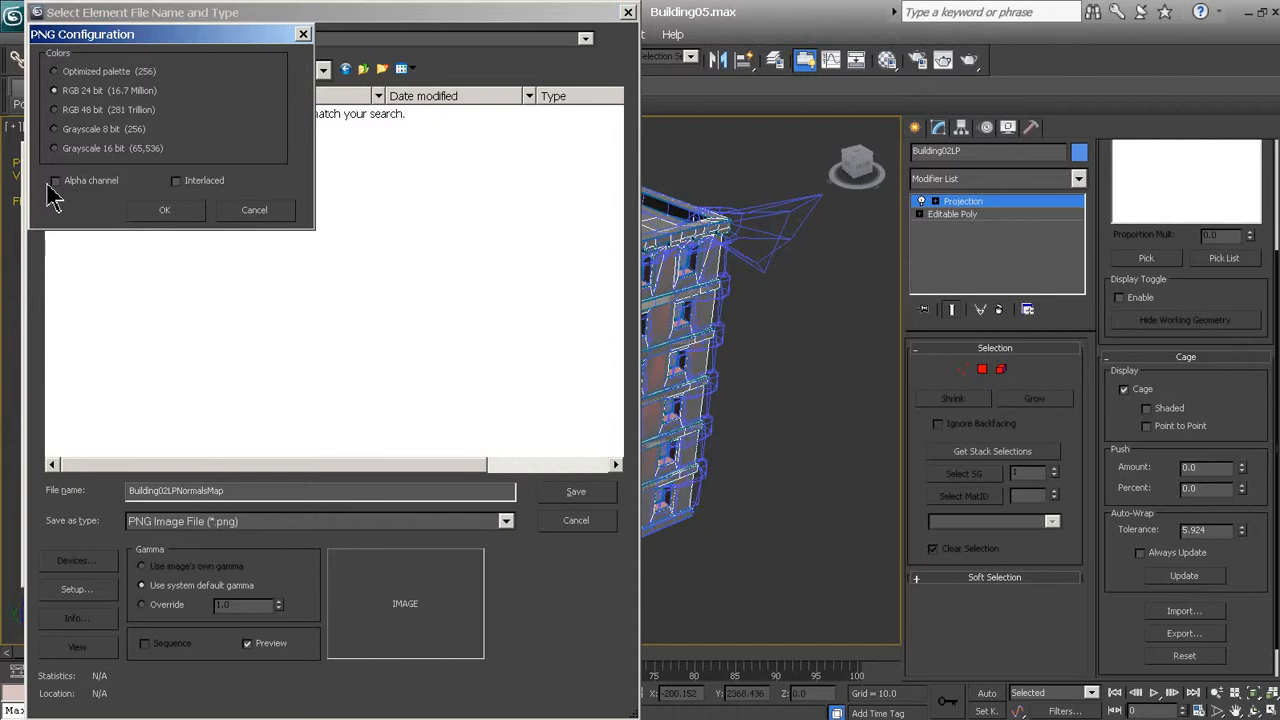
click(158, 212)
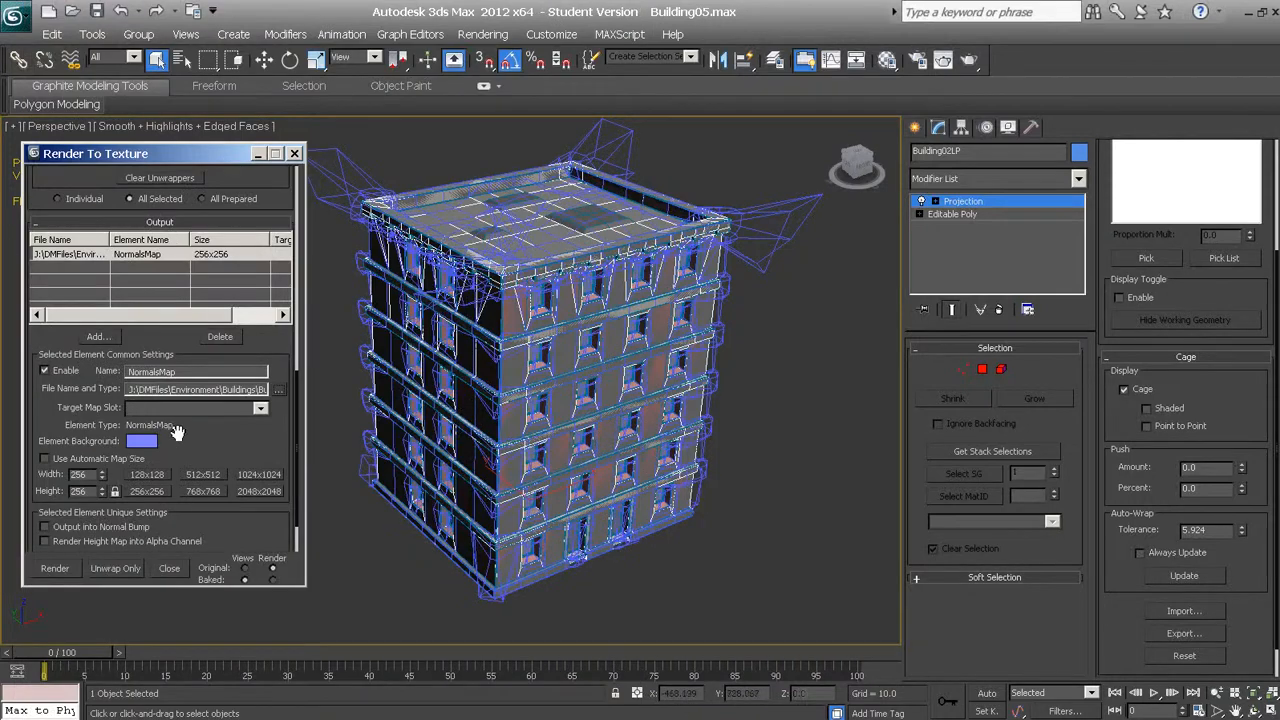
Assign the NormalsMap element to the Bump target map slot
drag(187, 444, 184, 417)
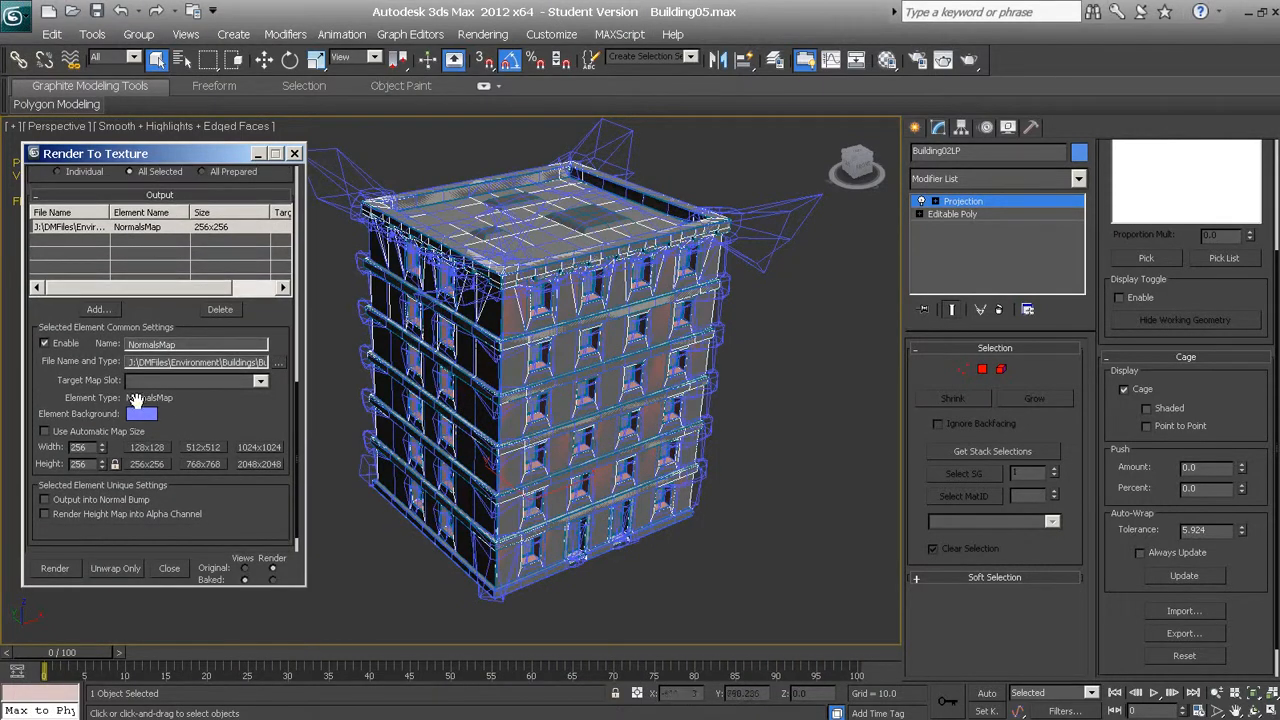
click(260, 382)
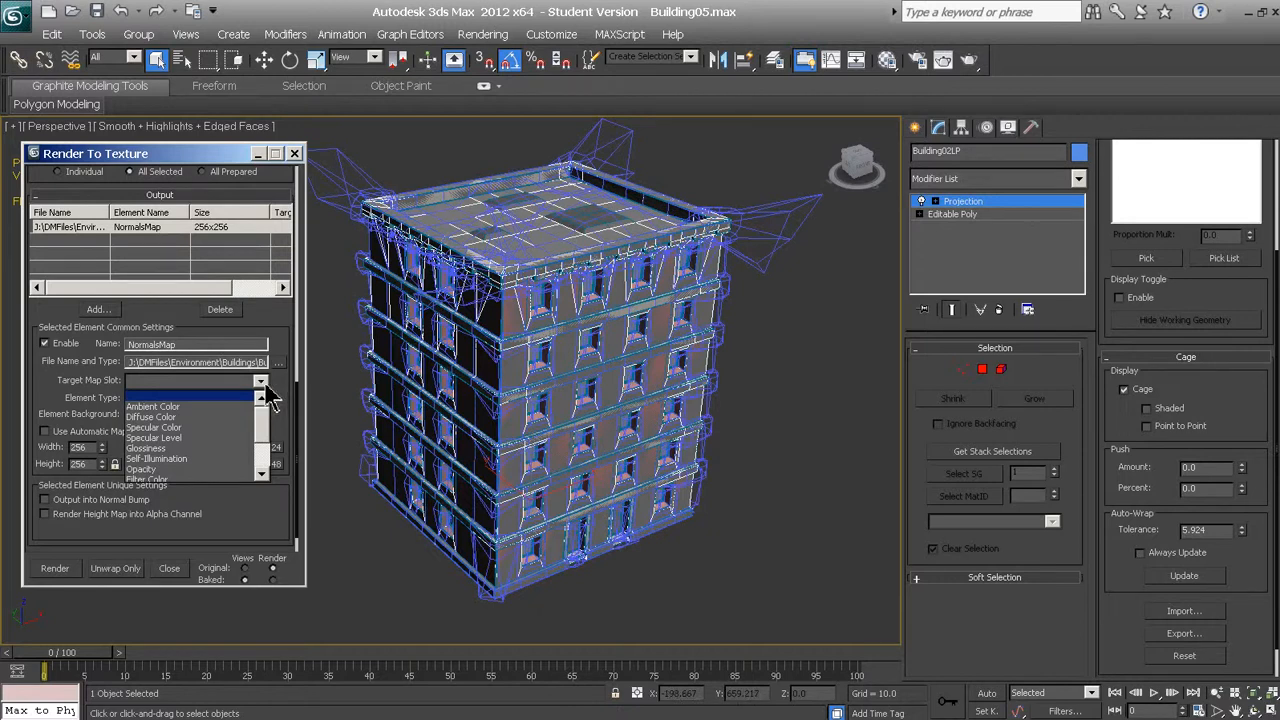
click(270, 397)
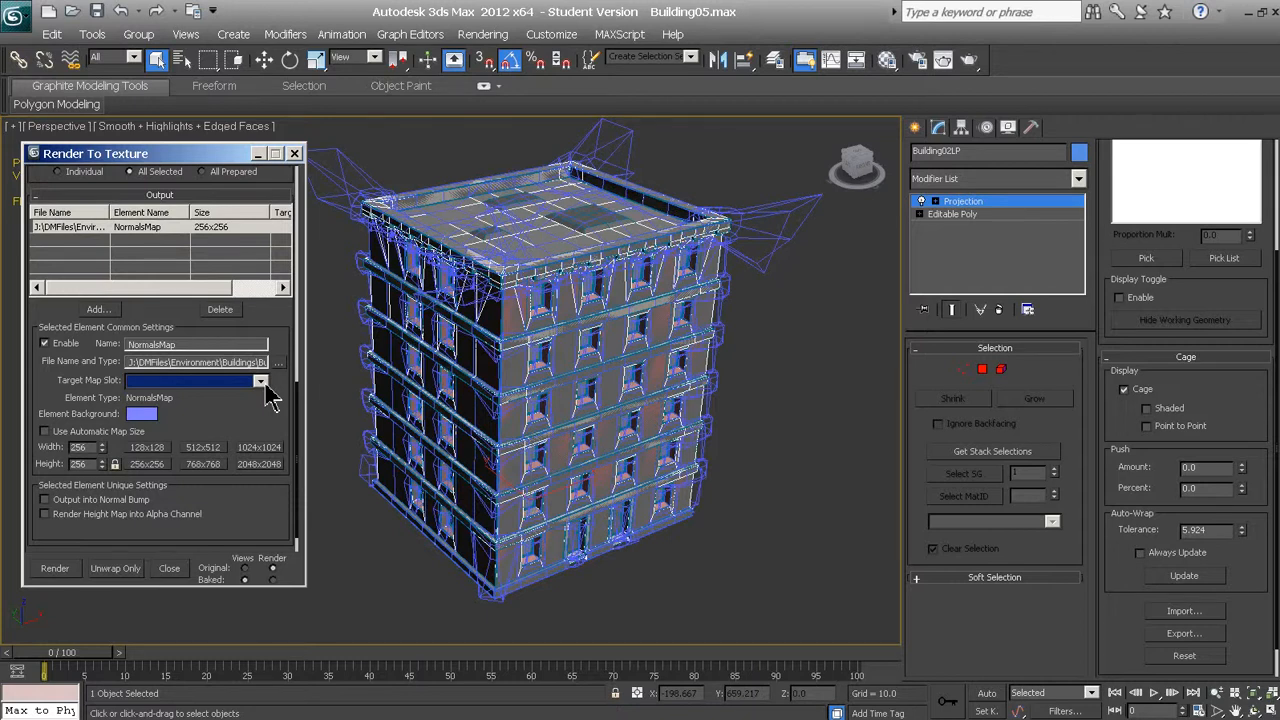
click(261, 383)
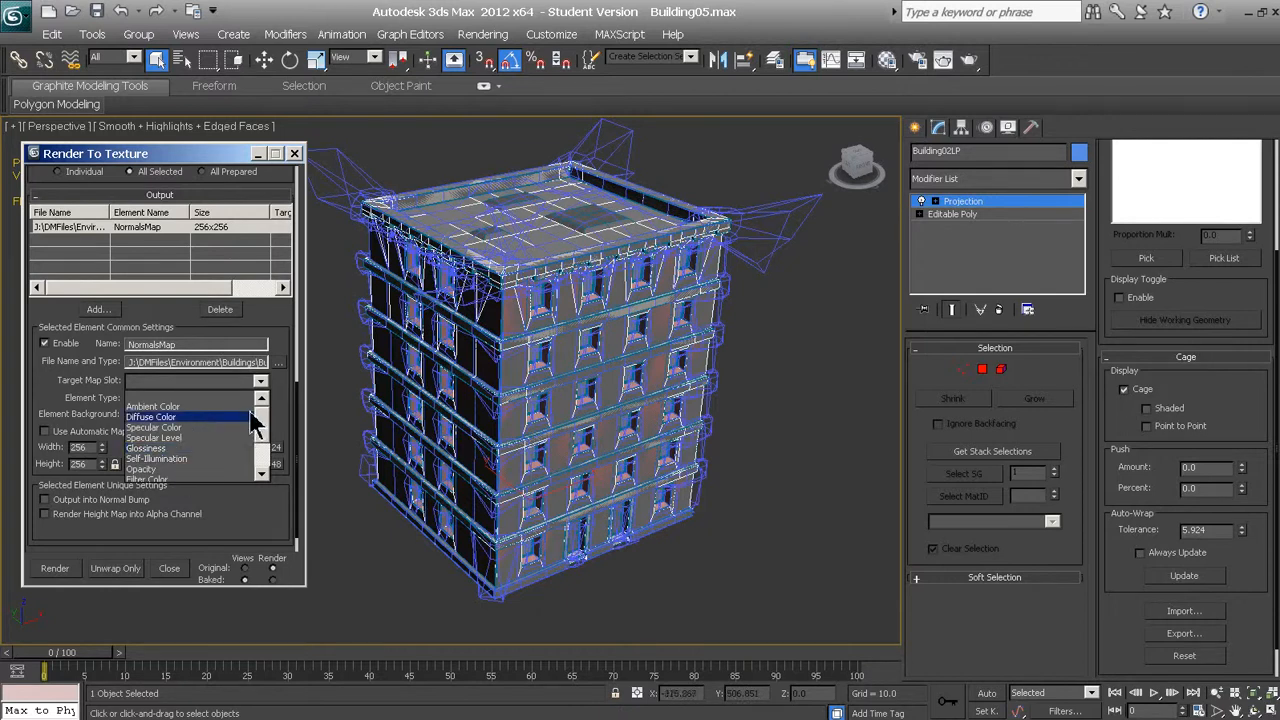
drag(262, 433, 265, 451)
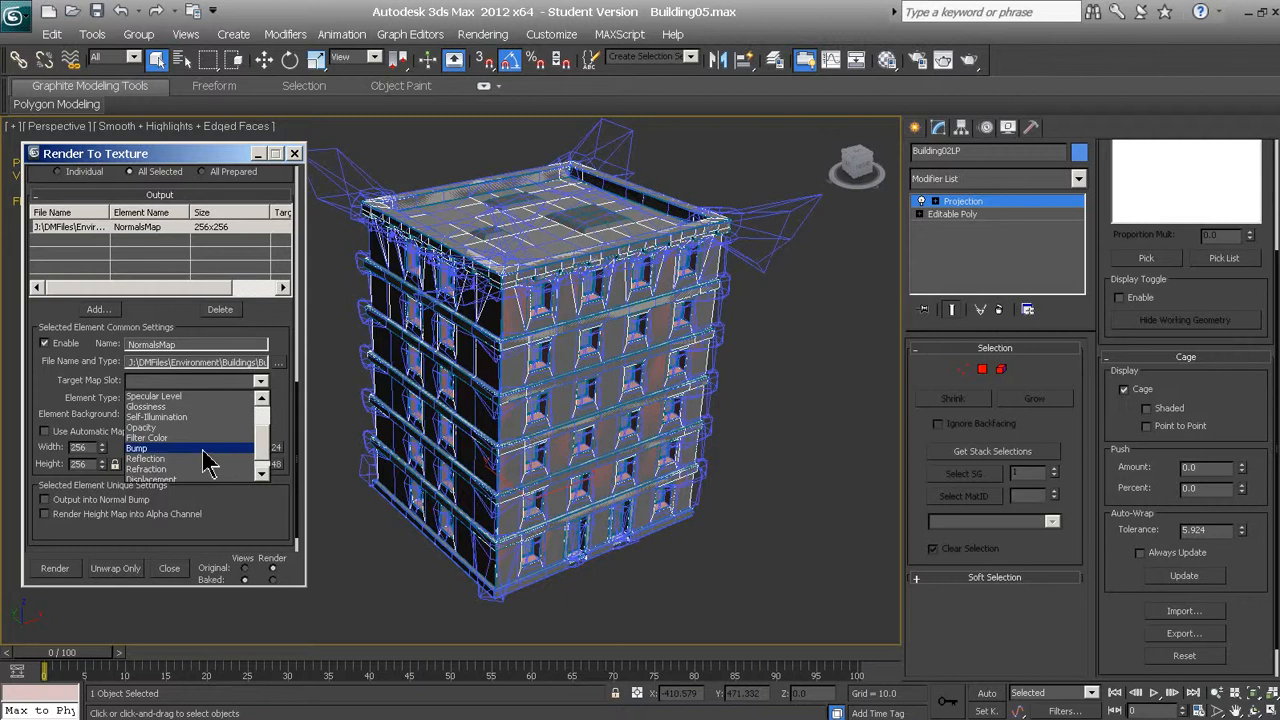
click(203, 449)
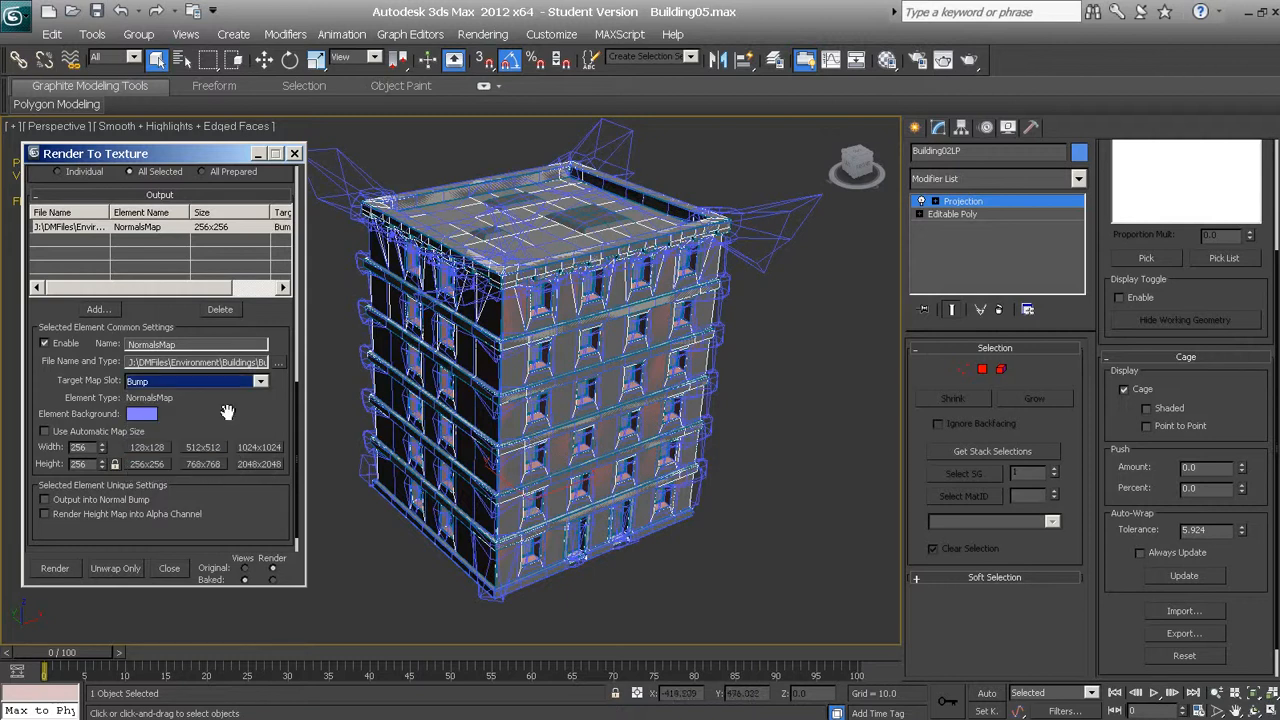
Set the NormalsMap element's output size to 2048x2048
drag(227, 412, 229, 385)
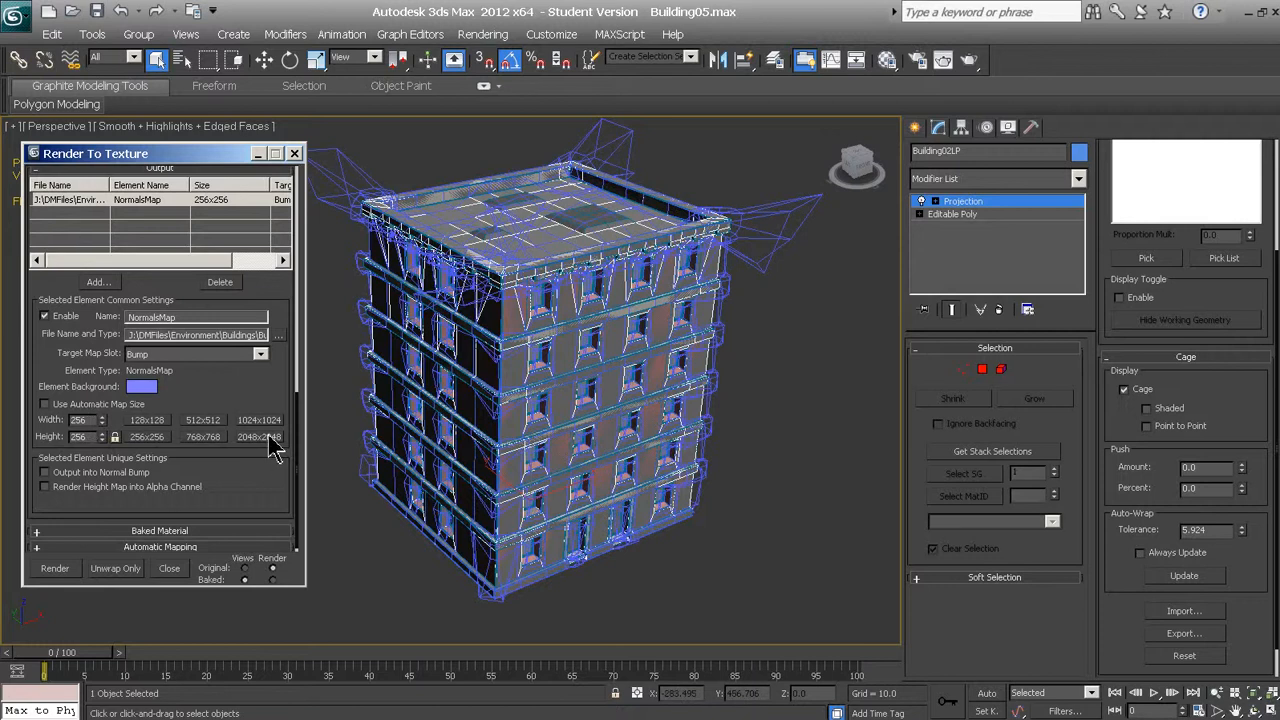
click(256, 438)
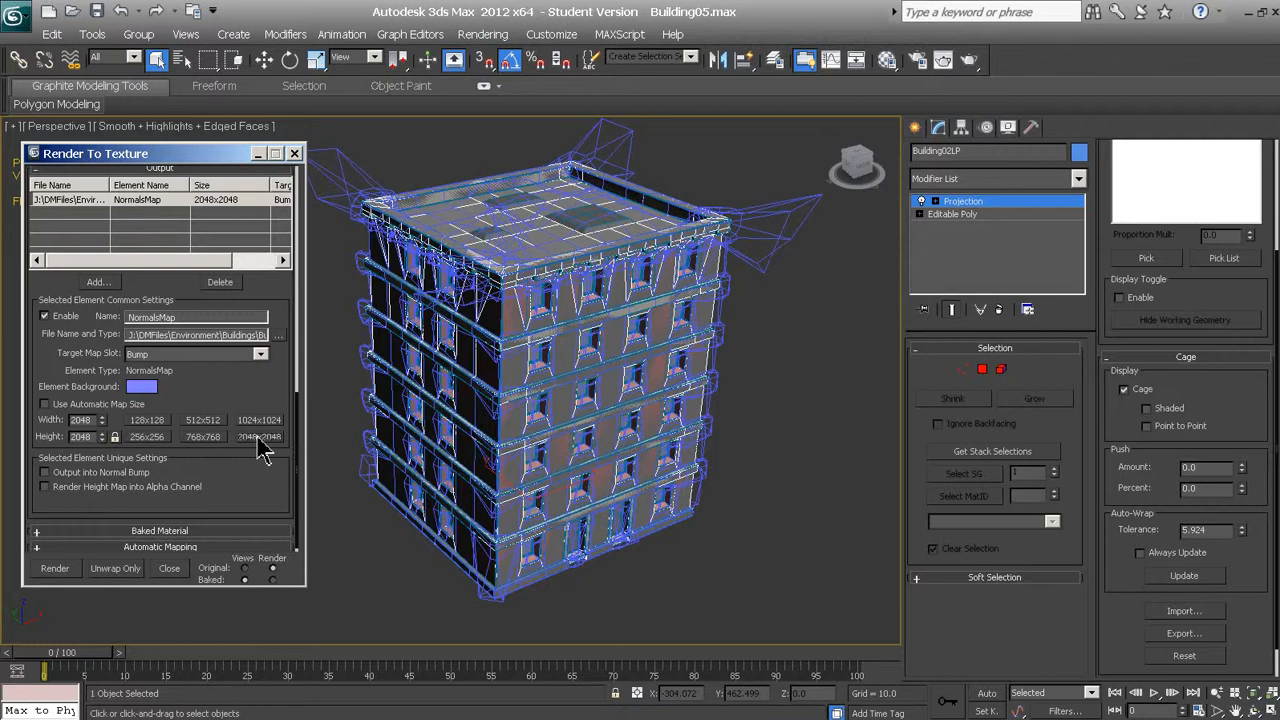
click(259, 439)
drag(182, 479, 183, 443)
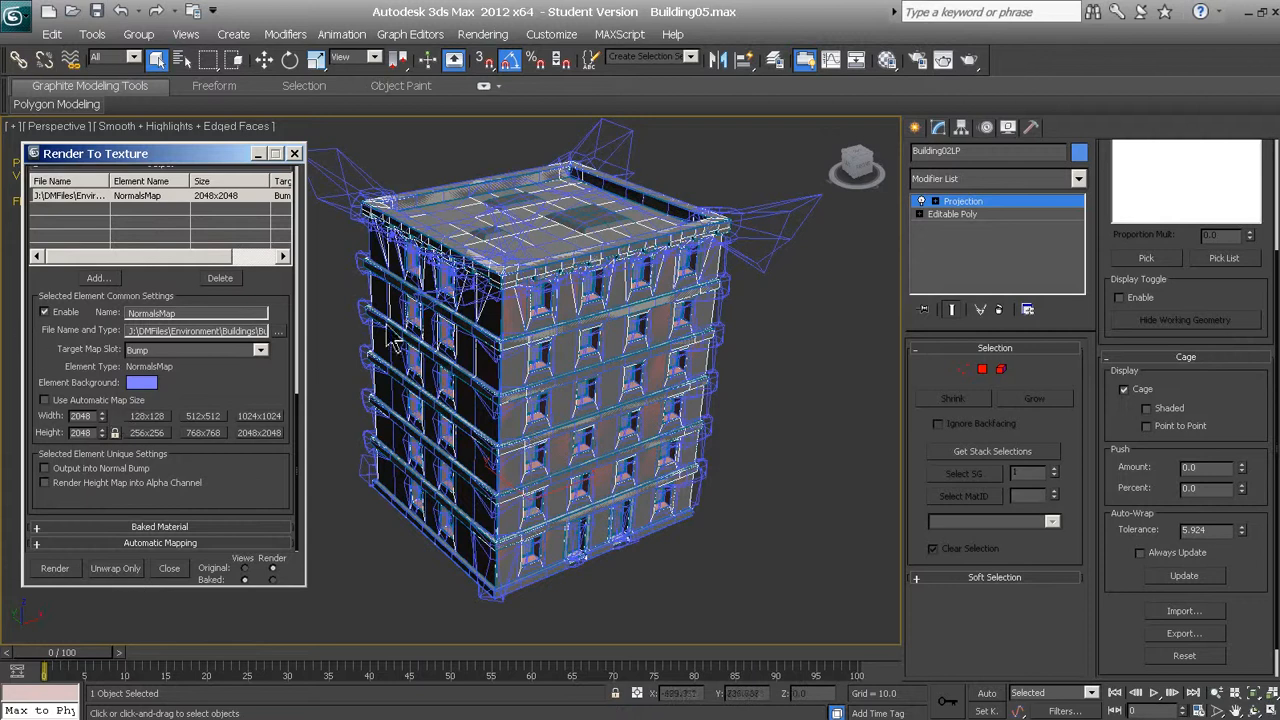
Close Render To Texture and reselect the low-poly building Building02LP in the viewport
click(295, 154)
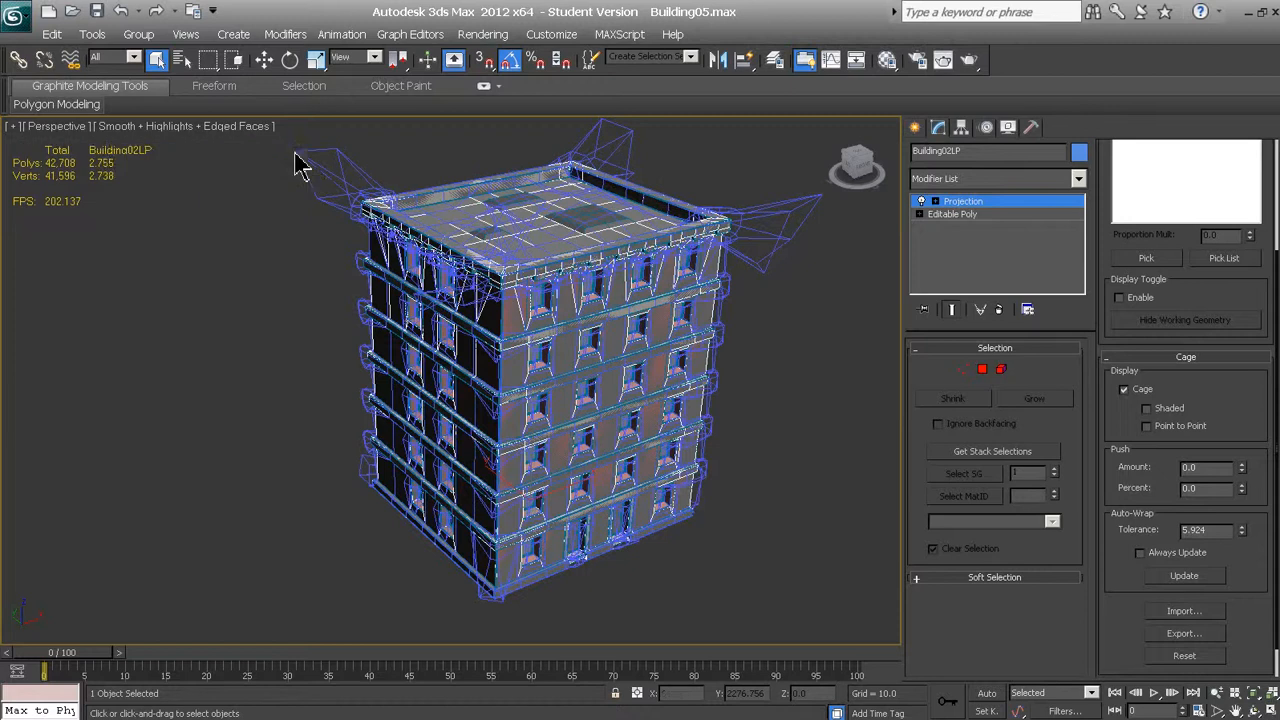
click(297, 163)
click(498, 287)
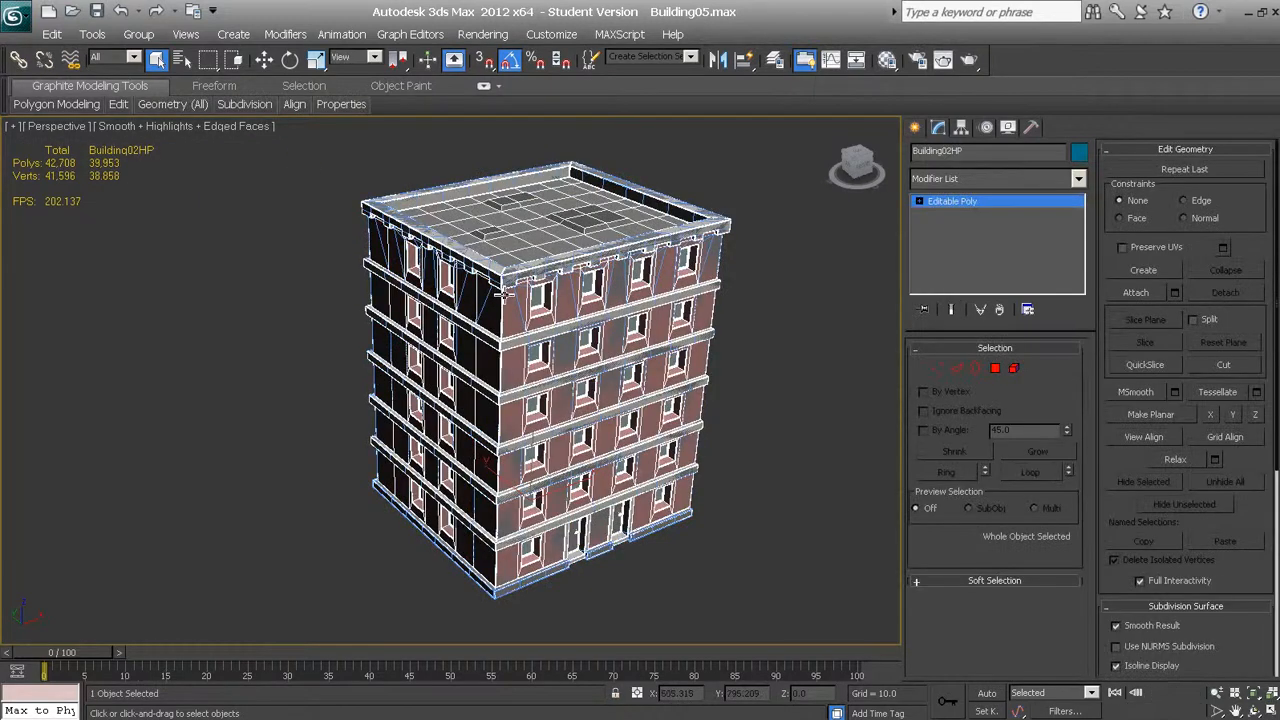
click(530, 284)
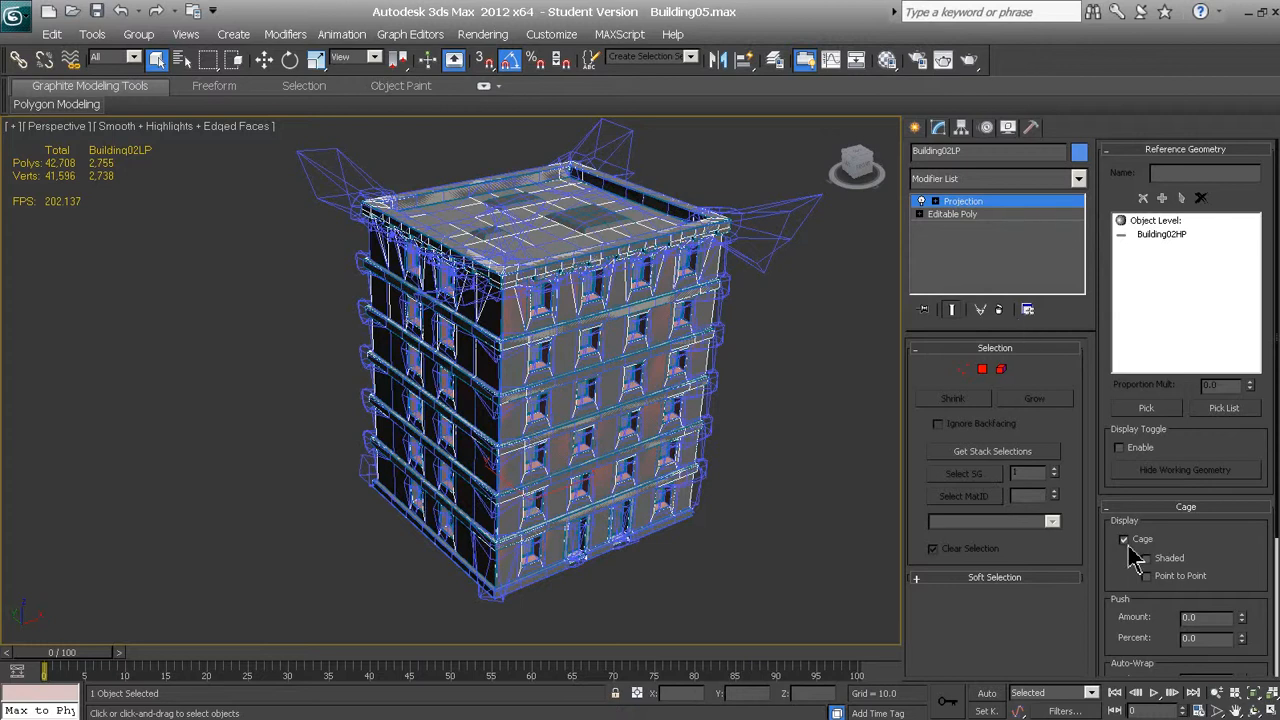
Toggle the projection cage's display off and on to compare, and turn on its shaded display
drag(1113, 548, 1133, 418)
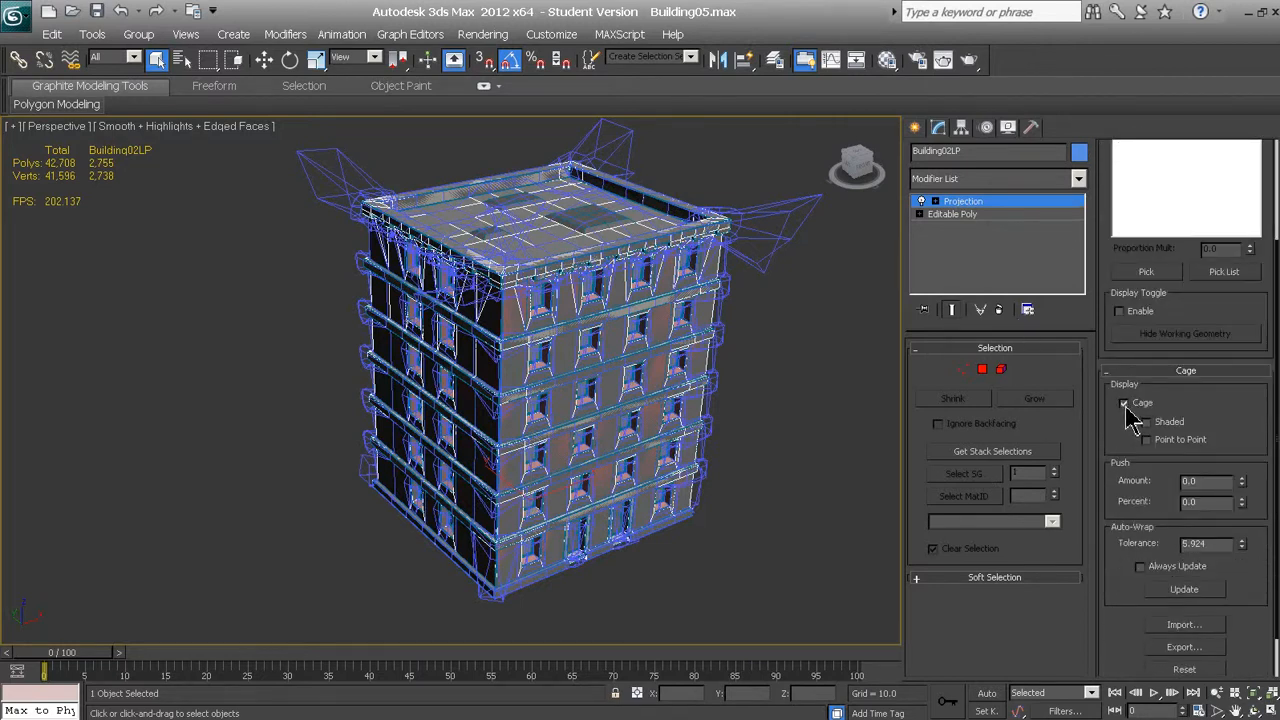
click(1125, 404)
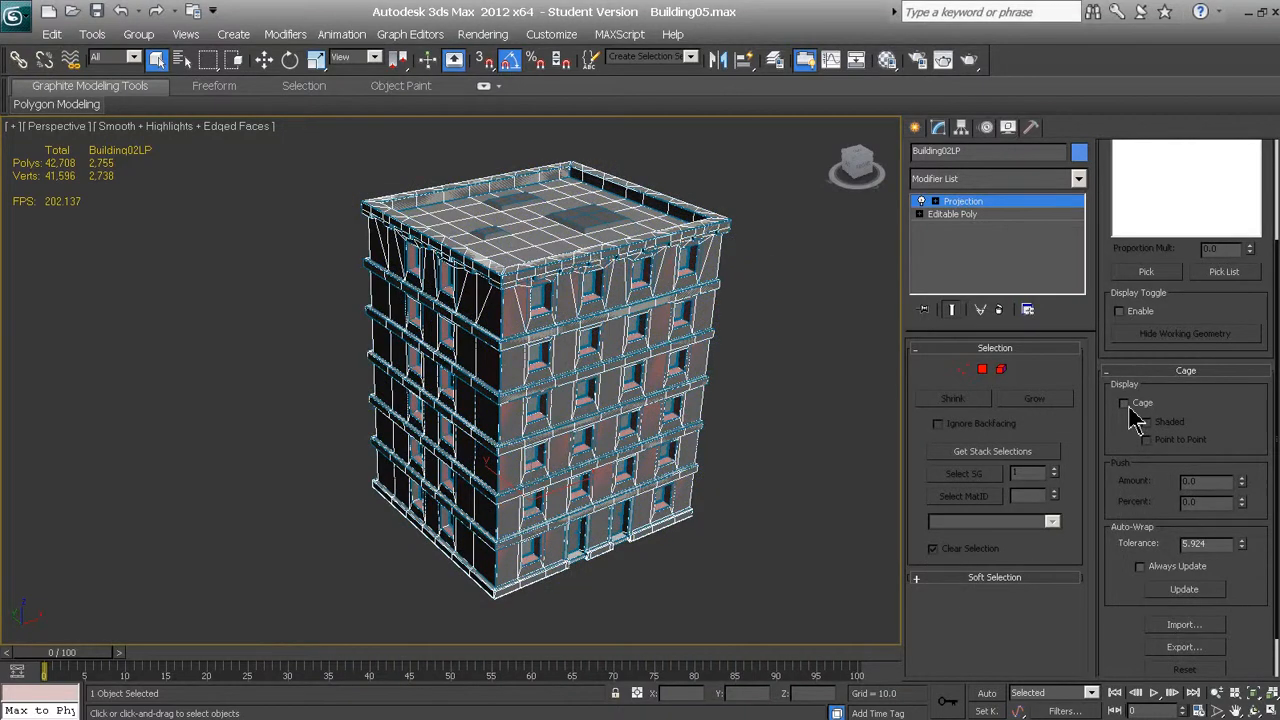
click(1125, 404)
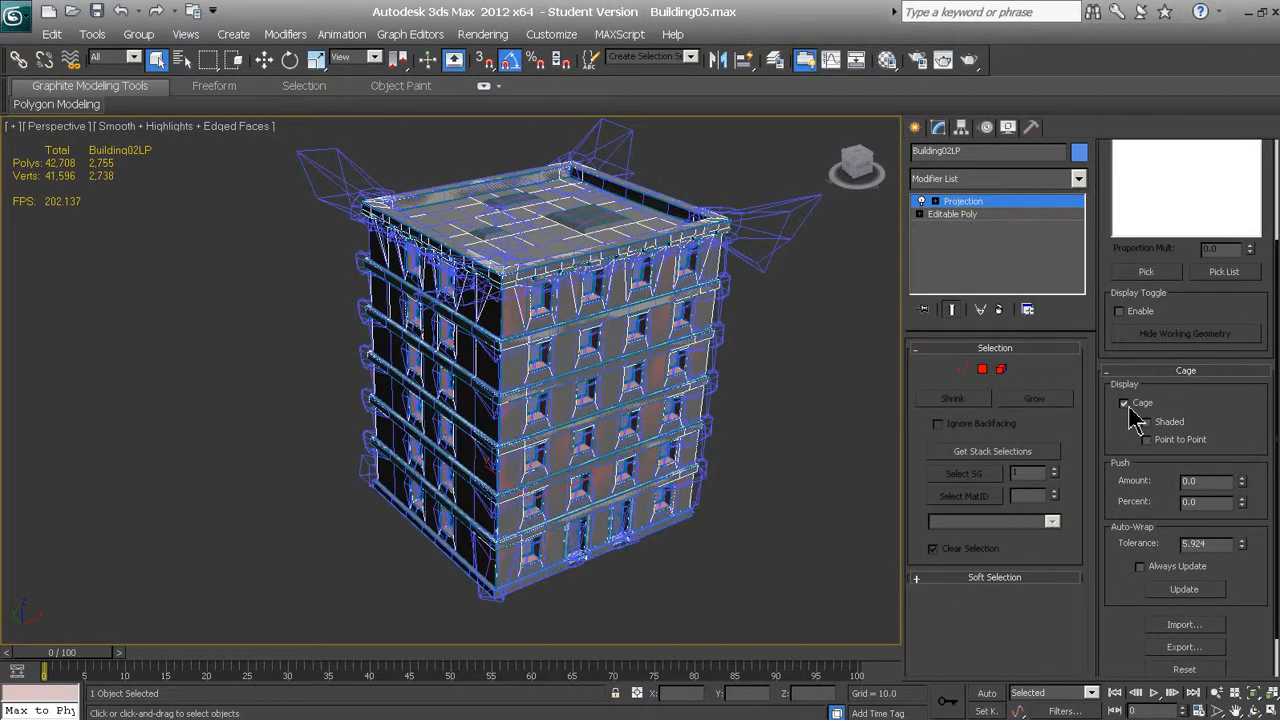
click(1126, 405)
click(1126, 405)
click(1147, 423)
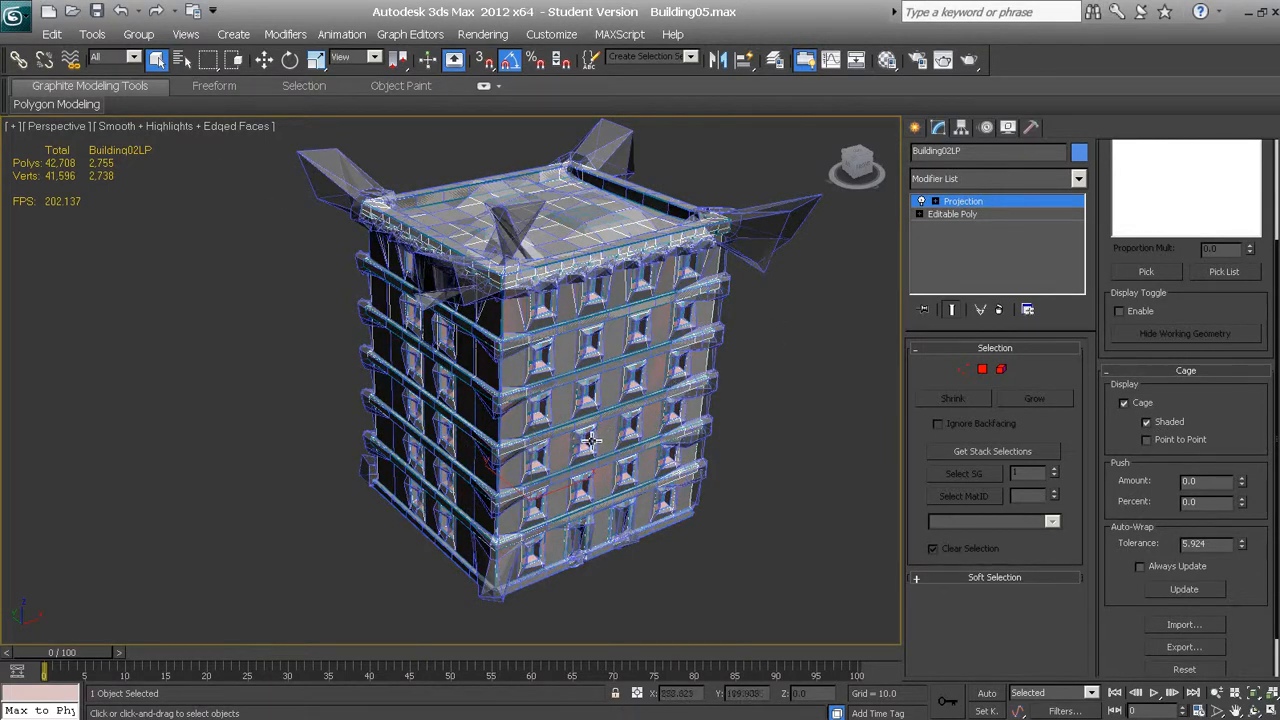
mouse_move(585, 440)
alt+middle_down()
mouse_move(567, 413)
mouse_move(608, 432)
mouse_move(590, 433)
alt+middle_up()
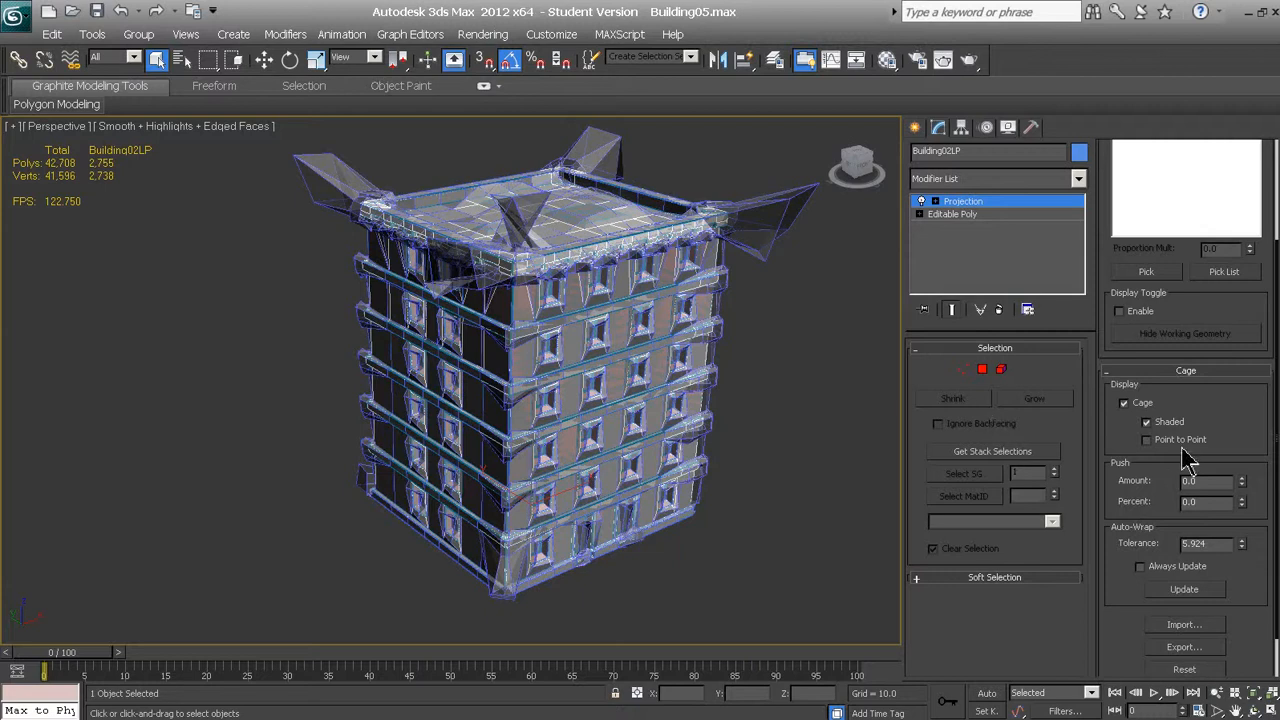
Reset the Projection modifier's cage on the low-poly building
scroll(1131, 441, down, 2)
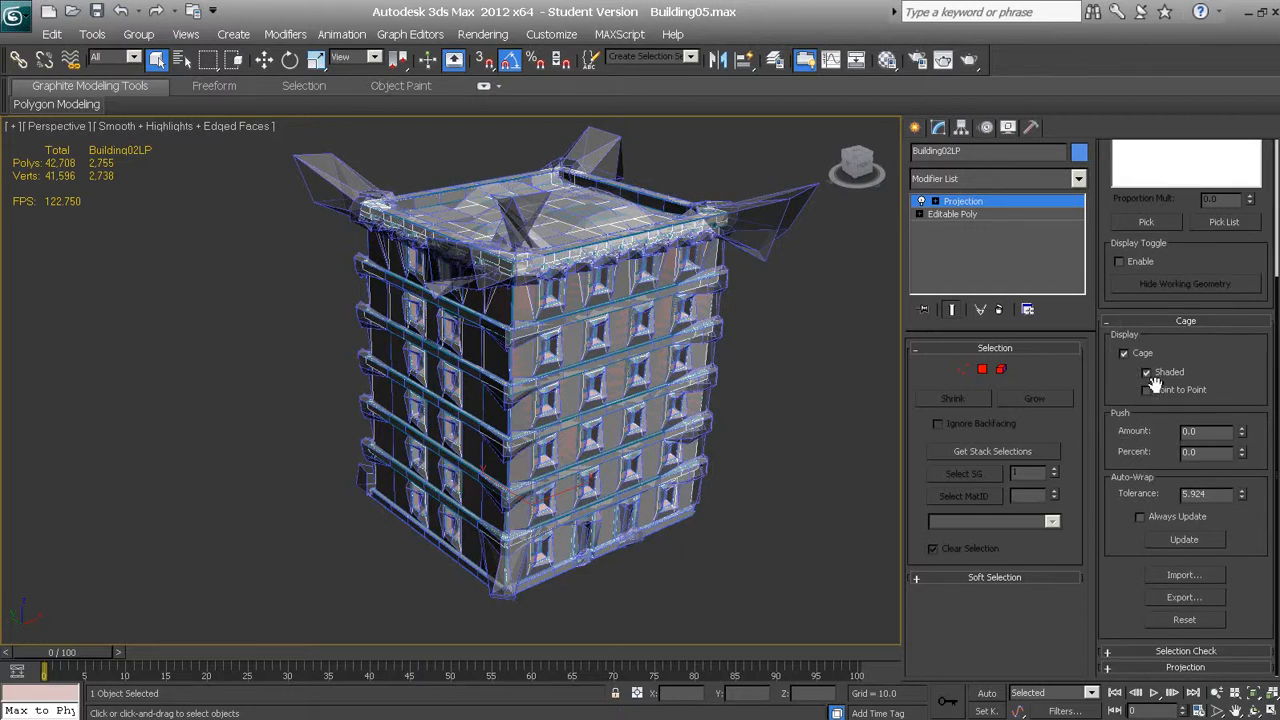
click(1192, 624)
click(1188, 622)
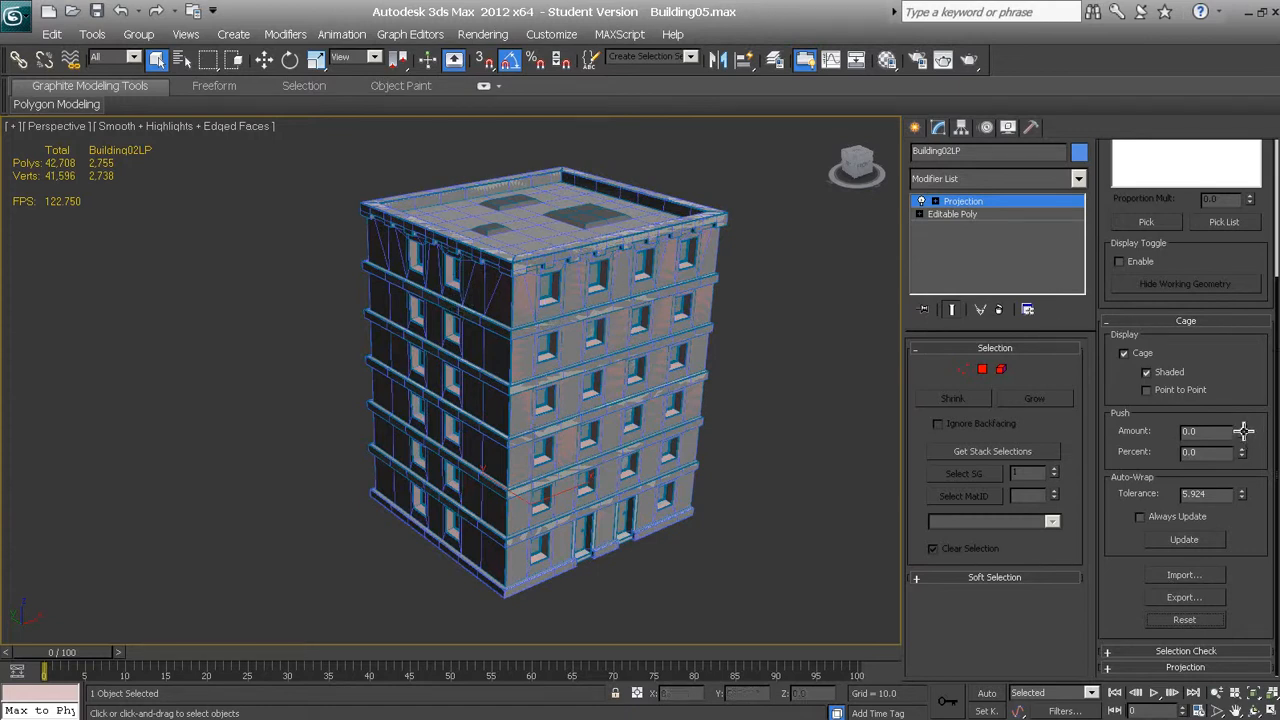
Push the projection cage slightly outward from the low-poly building and check its fit around the windows and ledges
drag(1243, 430, 1255, 364)
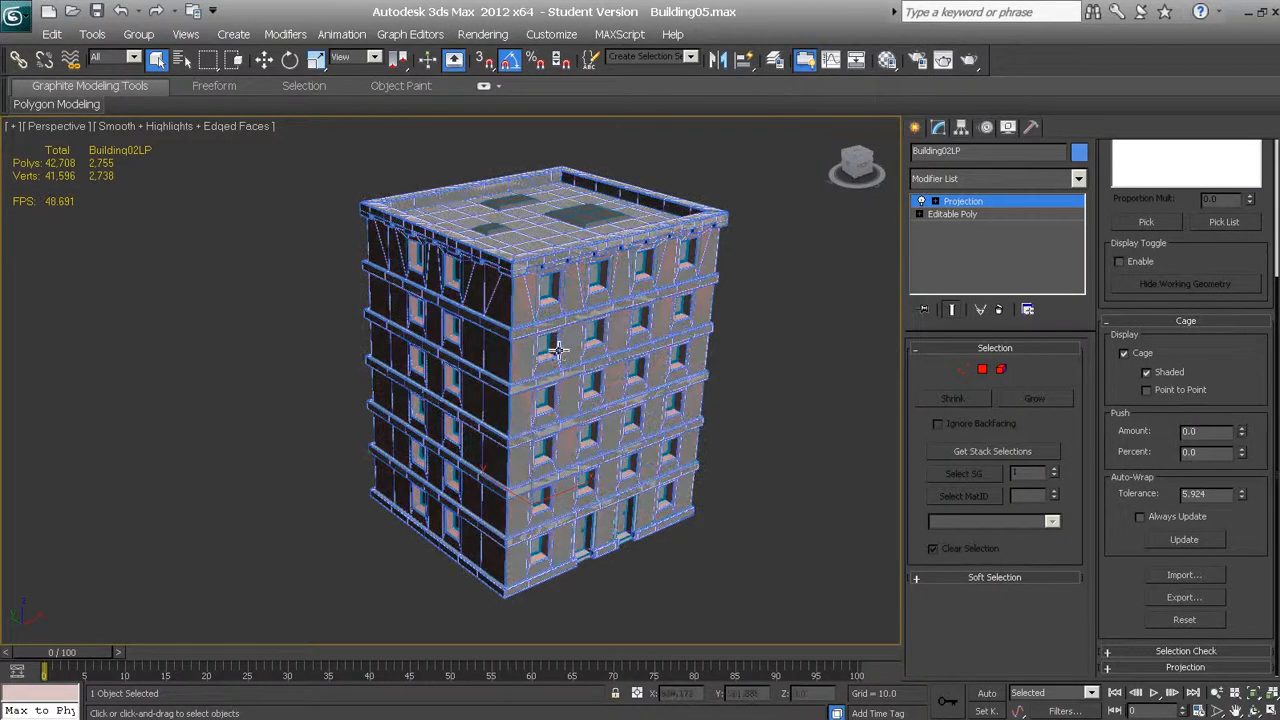
middle_drag(562, 350, 610, 389)
scroll(574, 372, up, 5)
scroll(574, 372, down, 3)
scroll(610, 389, up, 5)
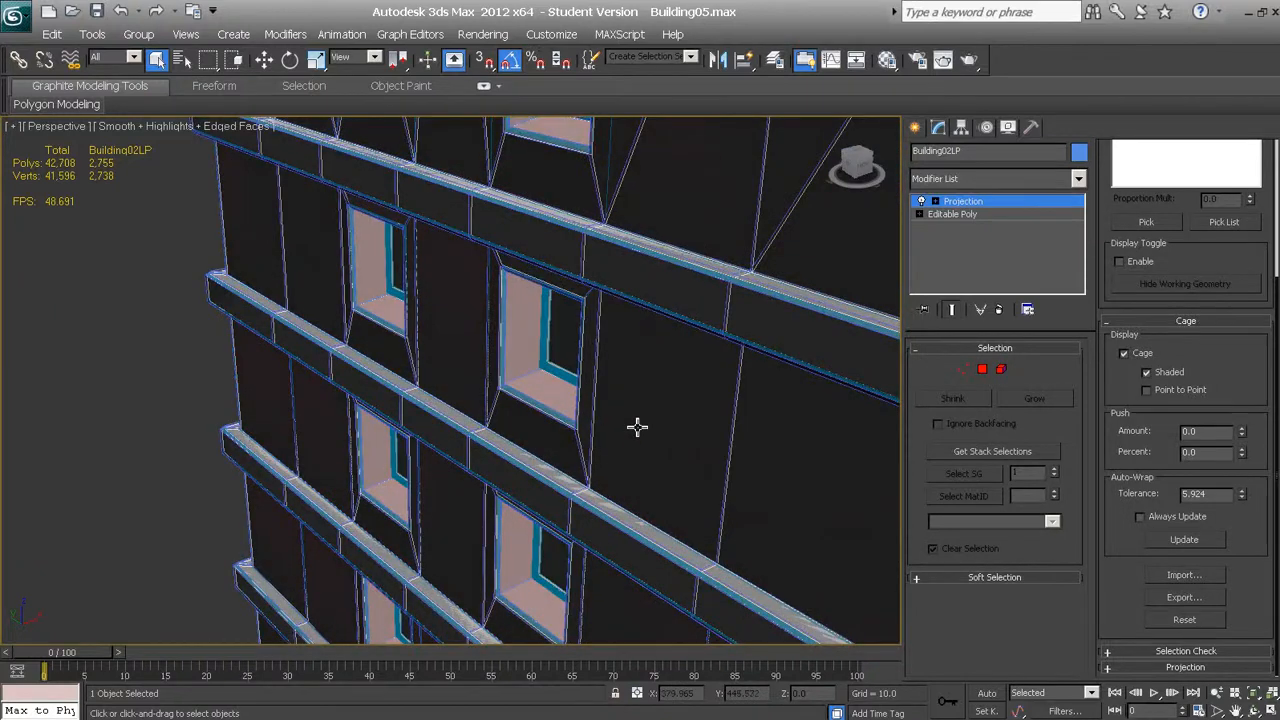
alt+middle_drag(643, 429, 665, 407)
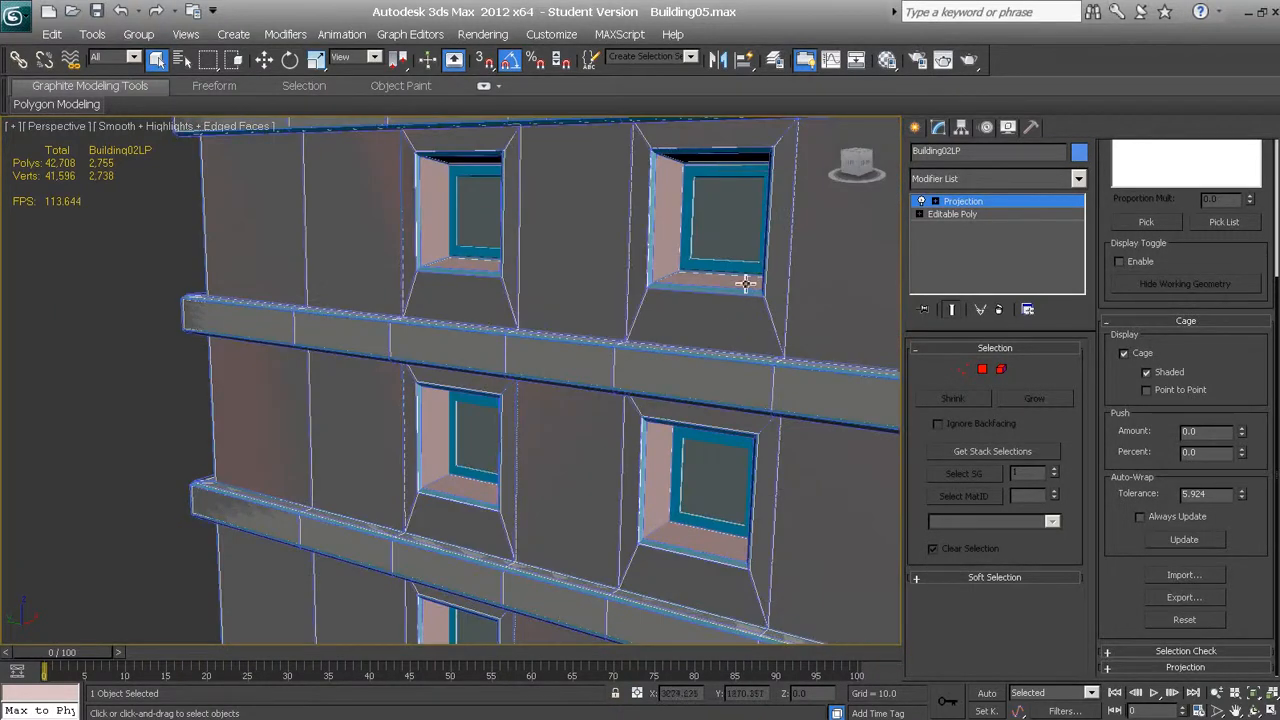
scroll(720, 335, up, 5)
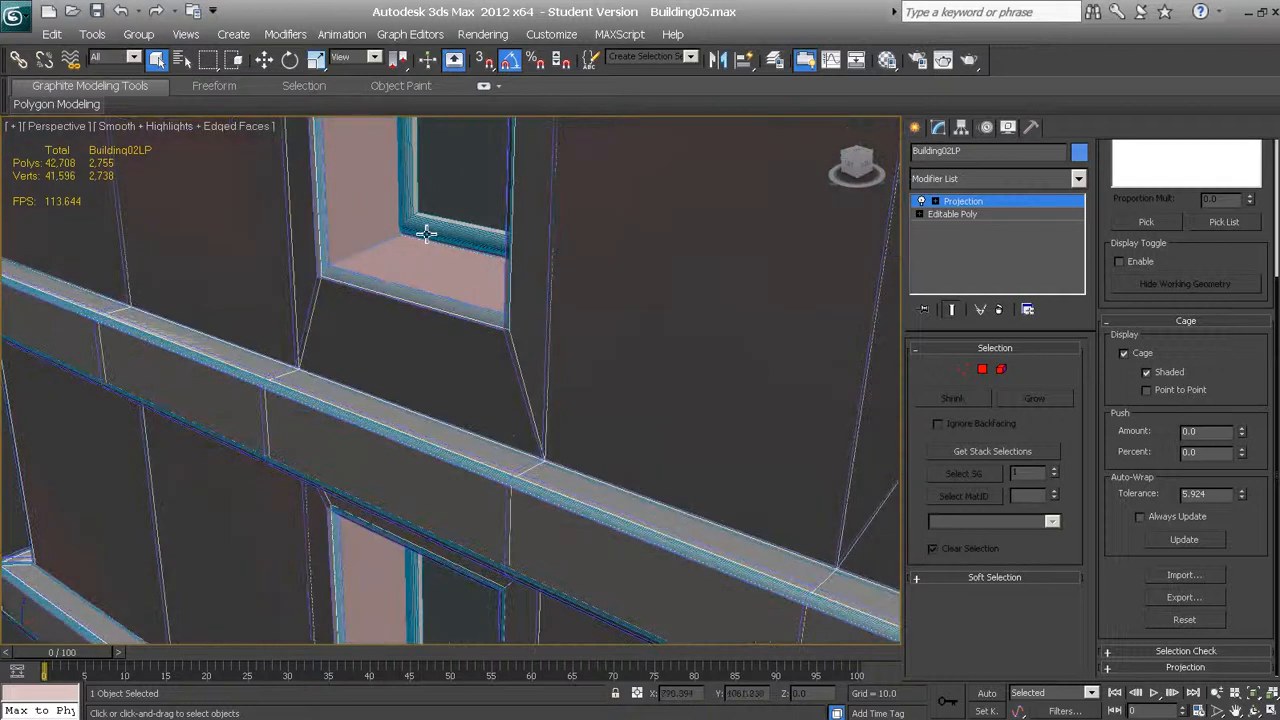
Push the projection cage slightly outward from the low-poly building and inspect it around the windows, ledges and corner
scroll(428, 240, down, 4)
scroll(432, 246, up, 4)
scroll(449, 237, down, 4)
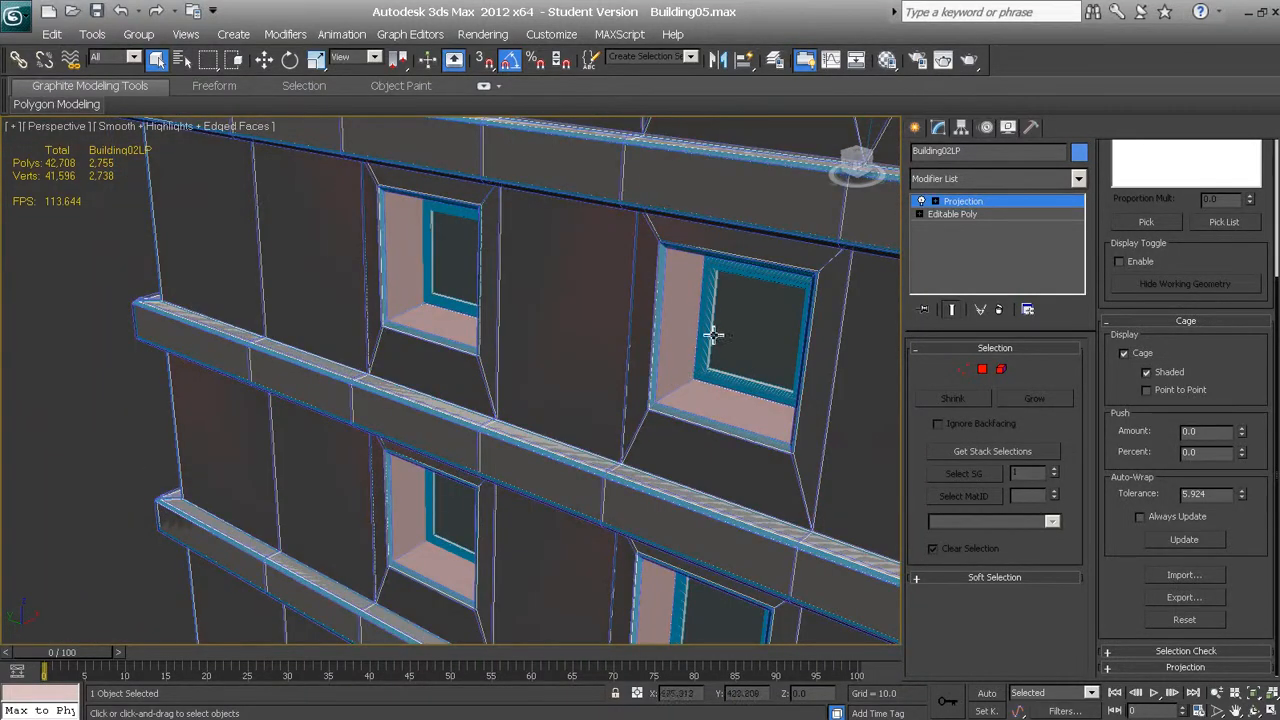
click(1242, 428)
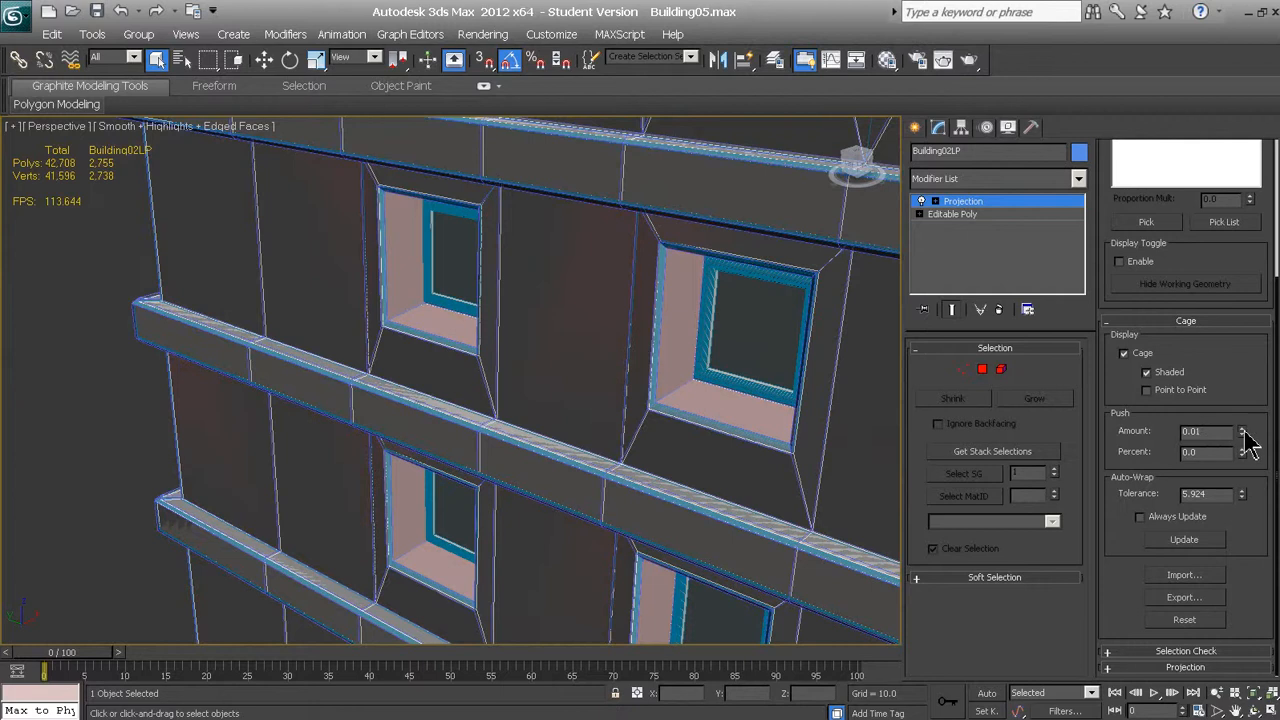
drag(1244, 430, 1247, 148)
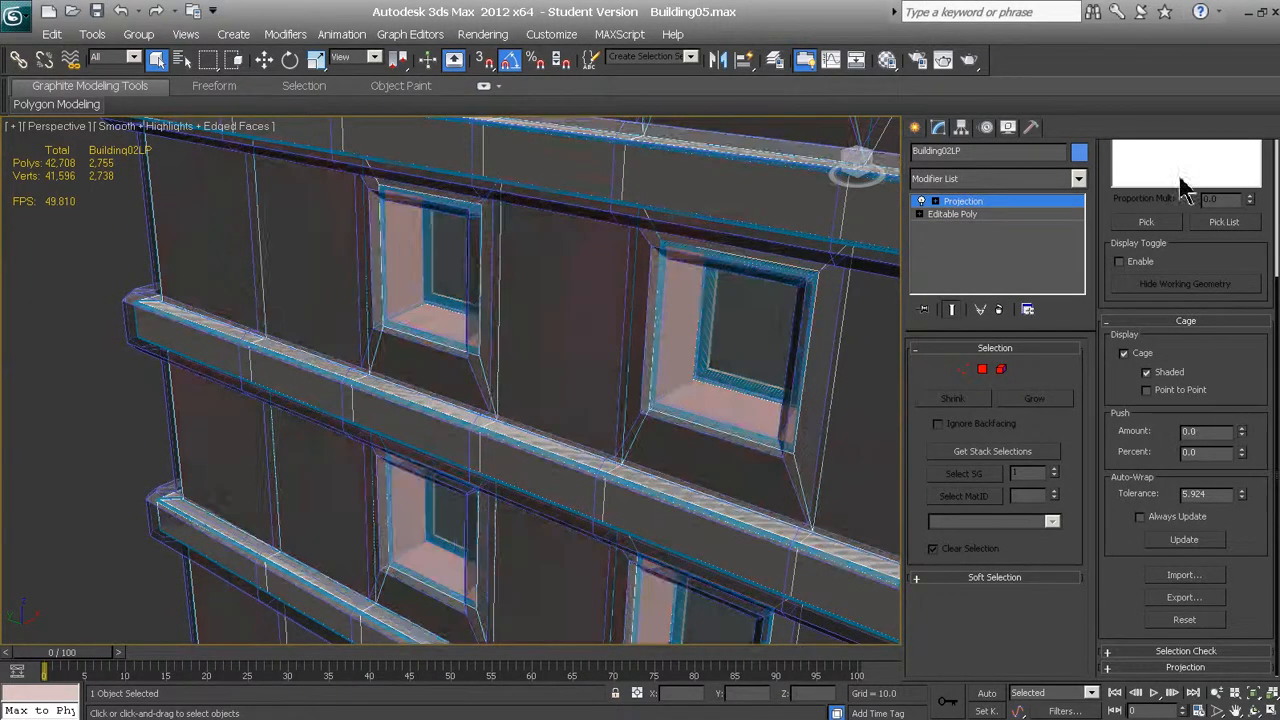
scroll(777, 391, down, 10)
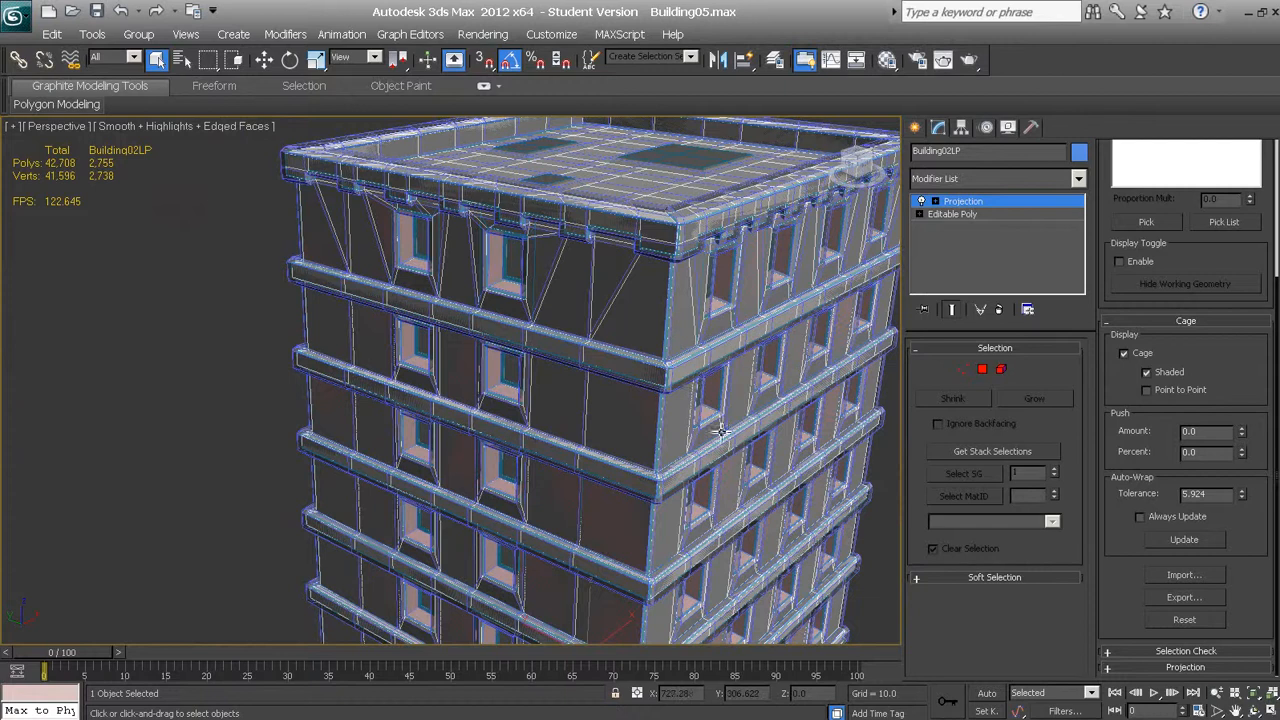
mouse_move(709, 457)
alt+middle_down()
mouse_move(663, 409)
mouse_move(672, 428)
mouse_move(623, 406)
mouse_move(634, 406)
alt+middle_up()
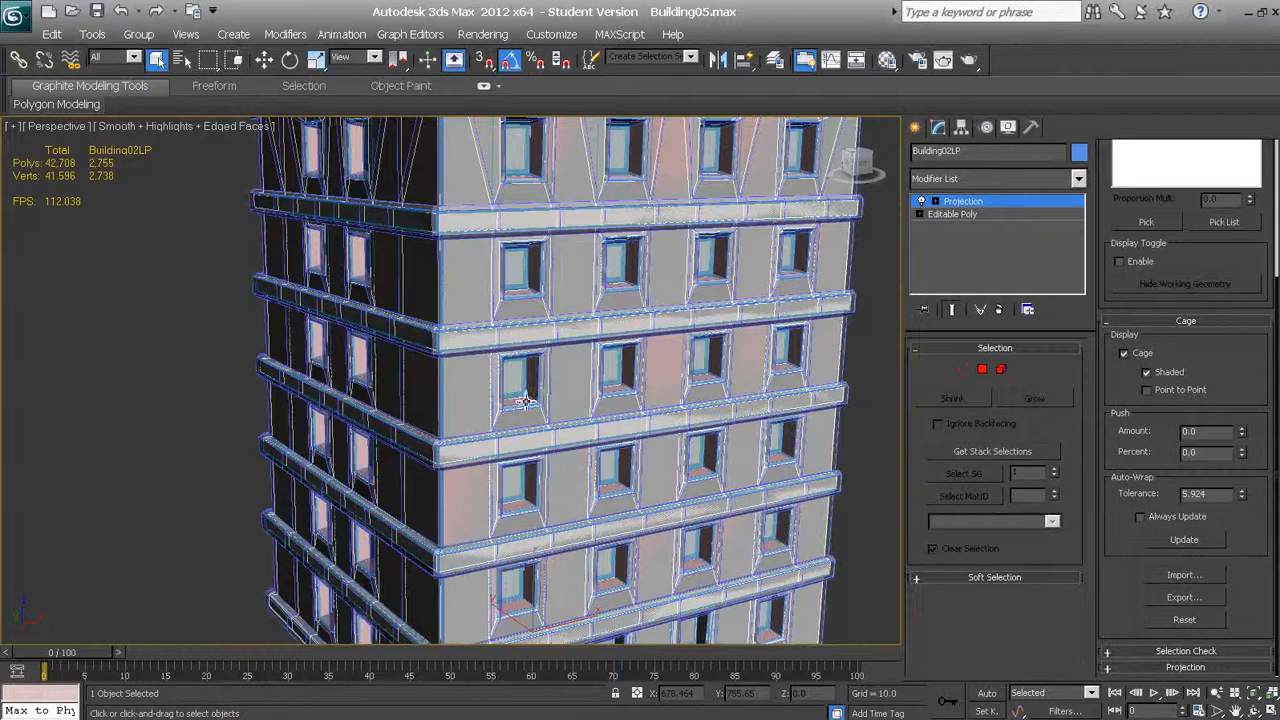
scroll(527, 399, up, 10)
scroll(530, 399, down, 10)
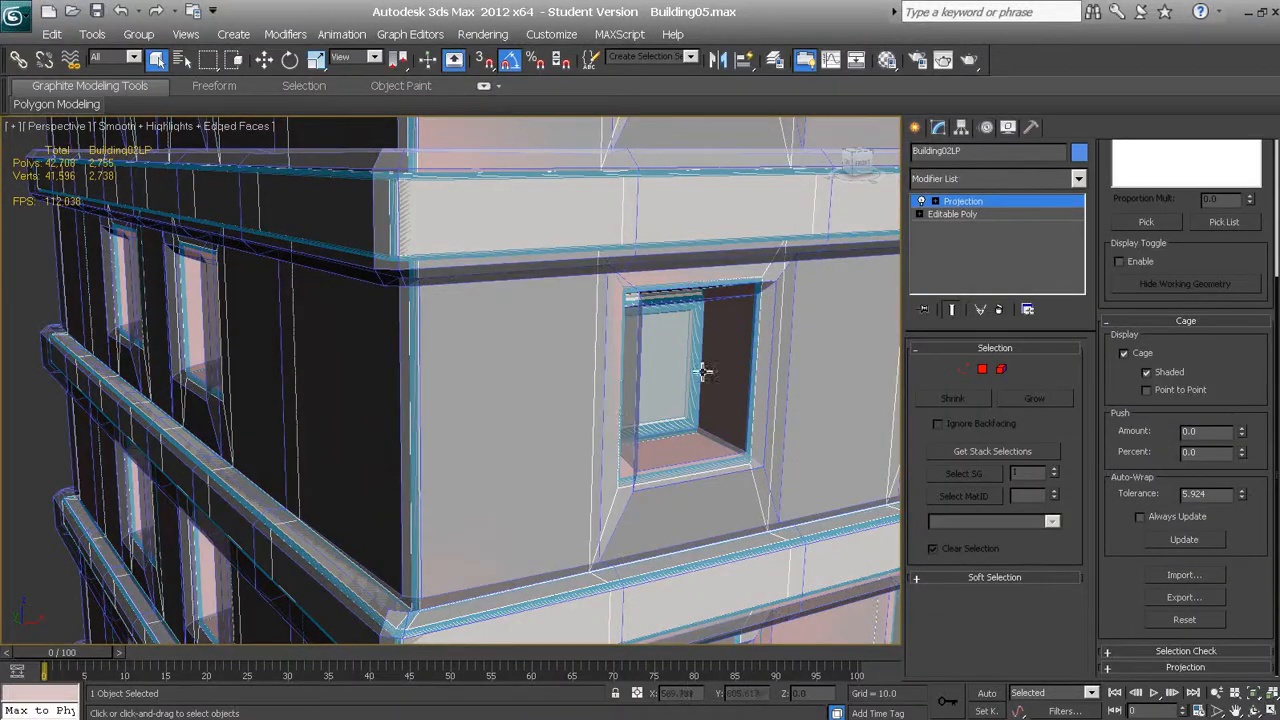
Try an exaggerated negative cage push of about -151, inspect the whole building, and reset the projection cage
drag(1242, 434, 1242, 515)
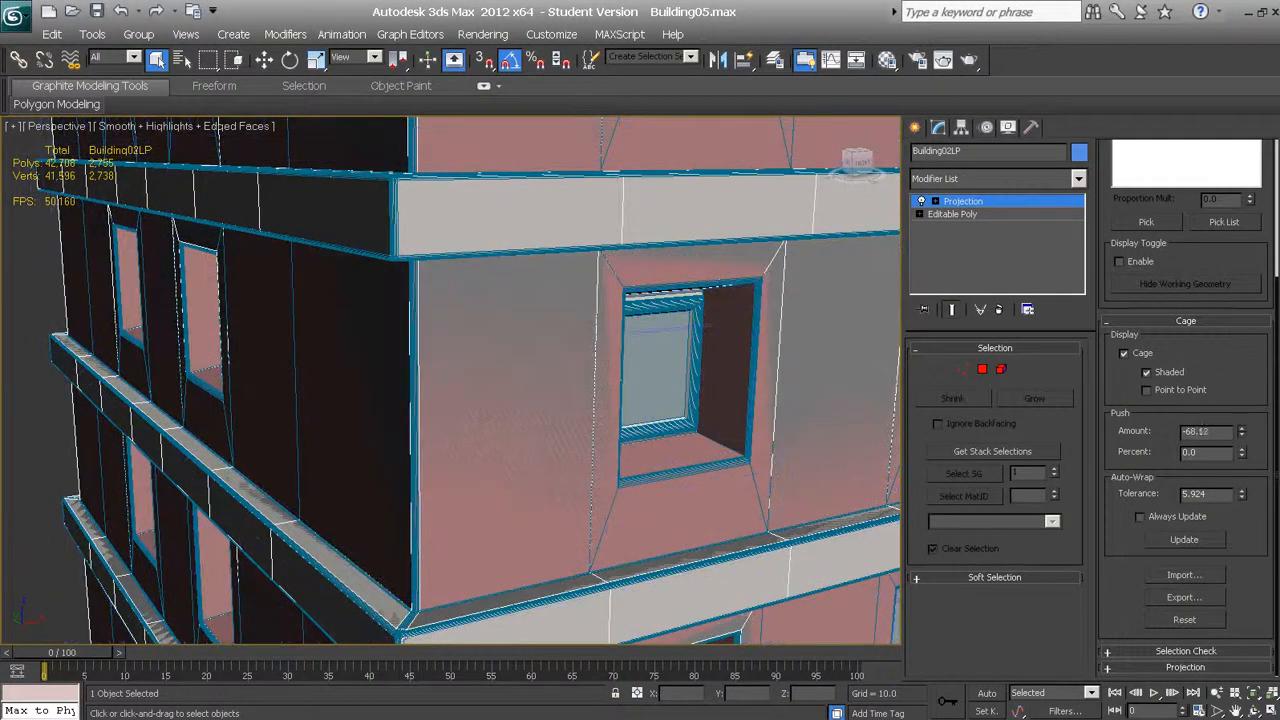
drag(1212, 377, 1121, 214)
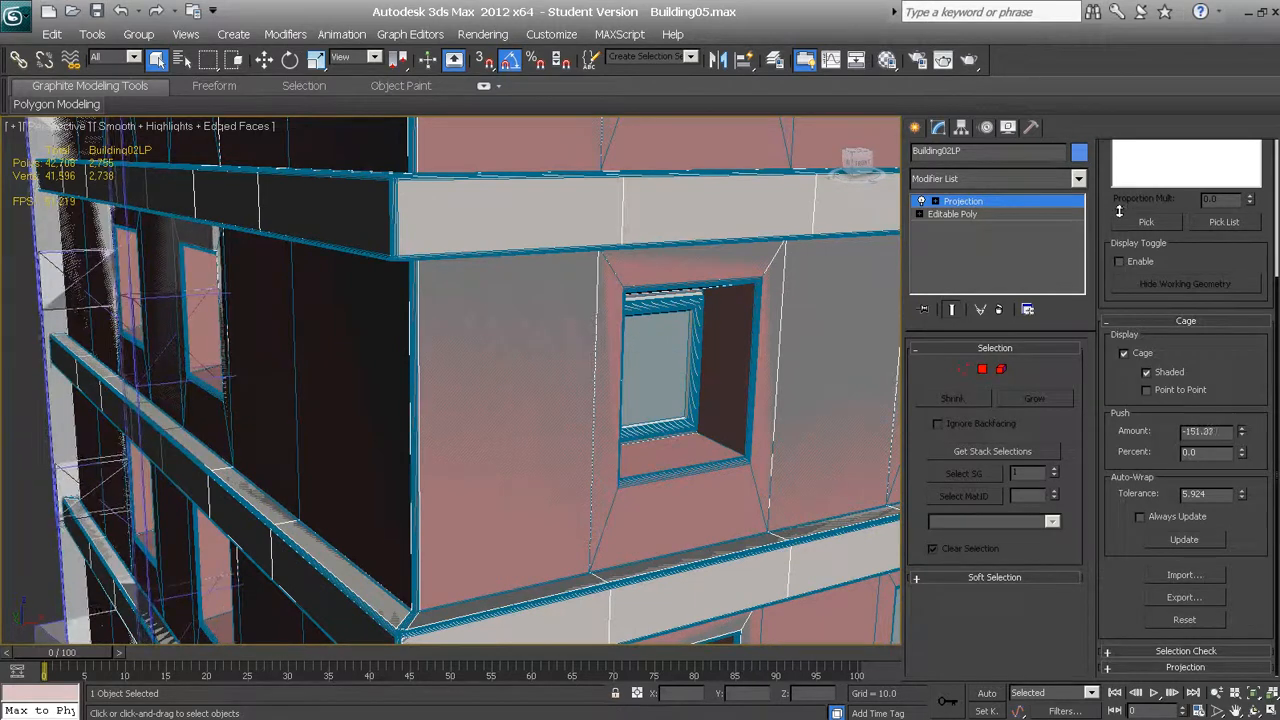
scroll(641, 325, down, 8)
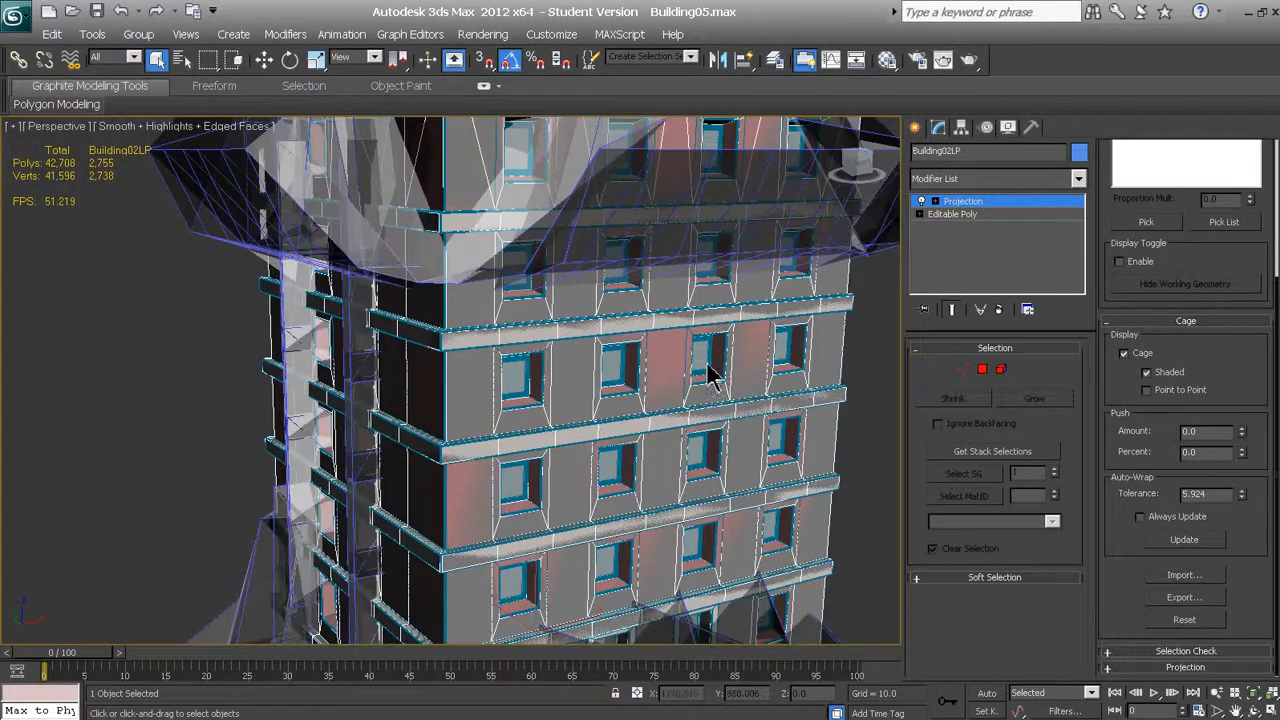
scroll(656, 373, down, 7)
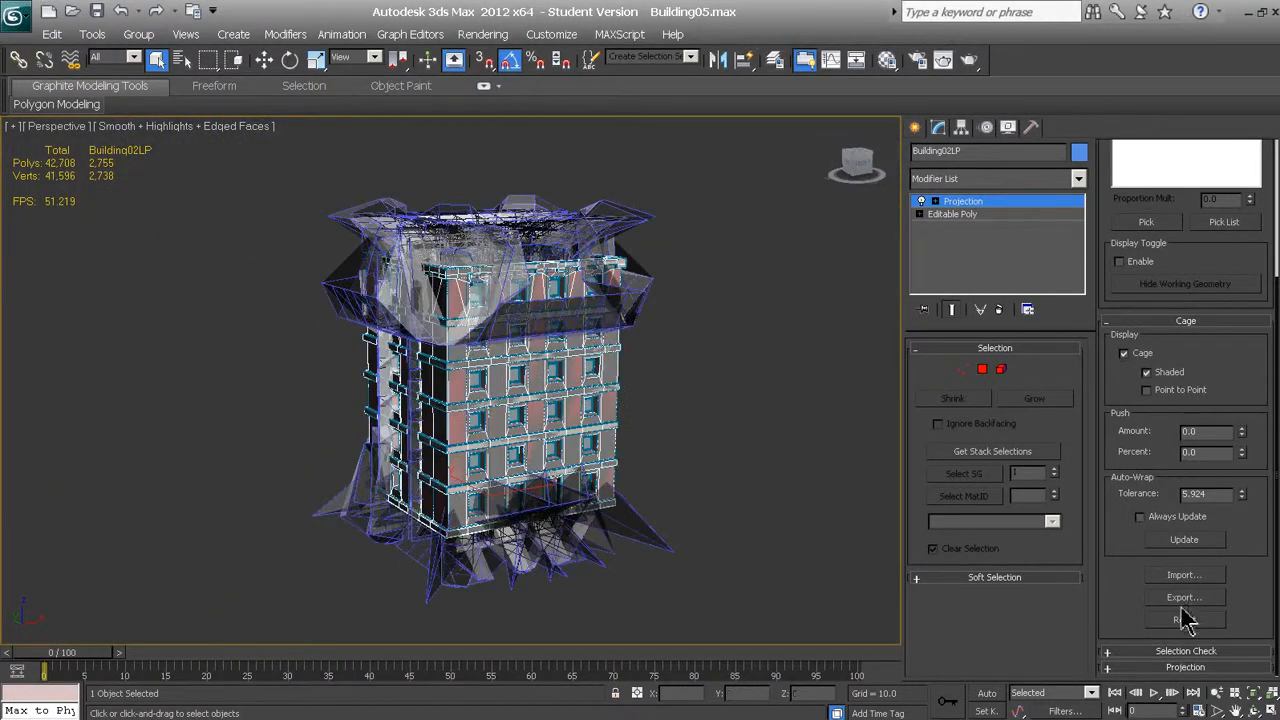
click(1184, 619)
Push the reset projection cage slightly outward so it surrounds the low-poly building's walls and ledges
scroll(545, 385, up, 5)
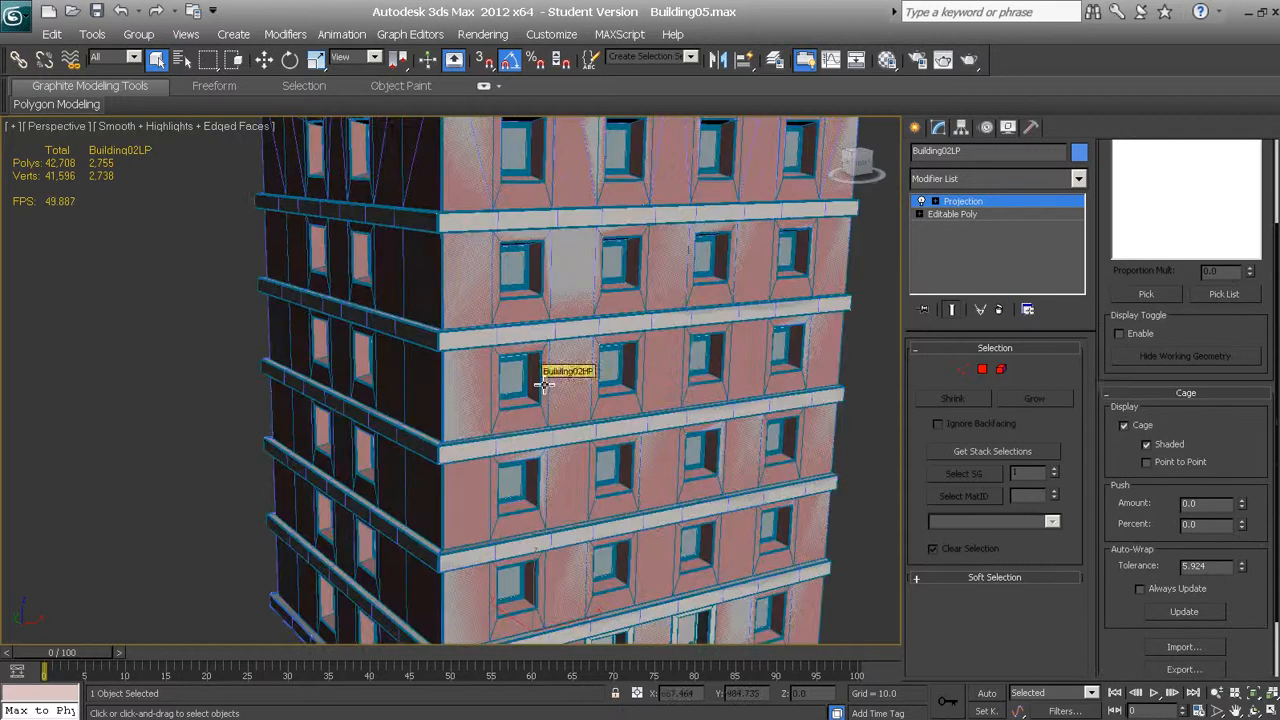
scroll(571, 371, up, 3)
click(1243, 502)
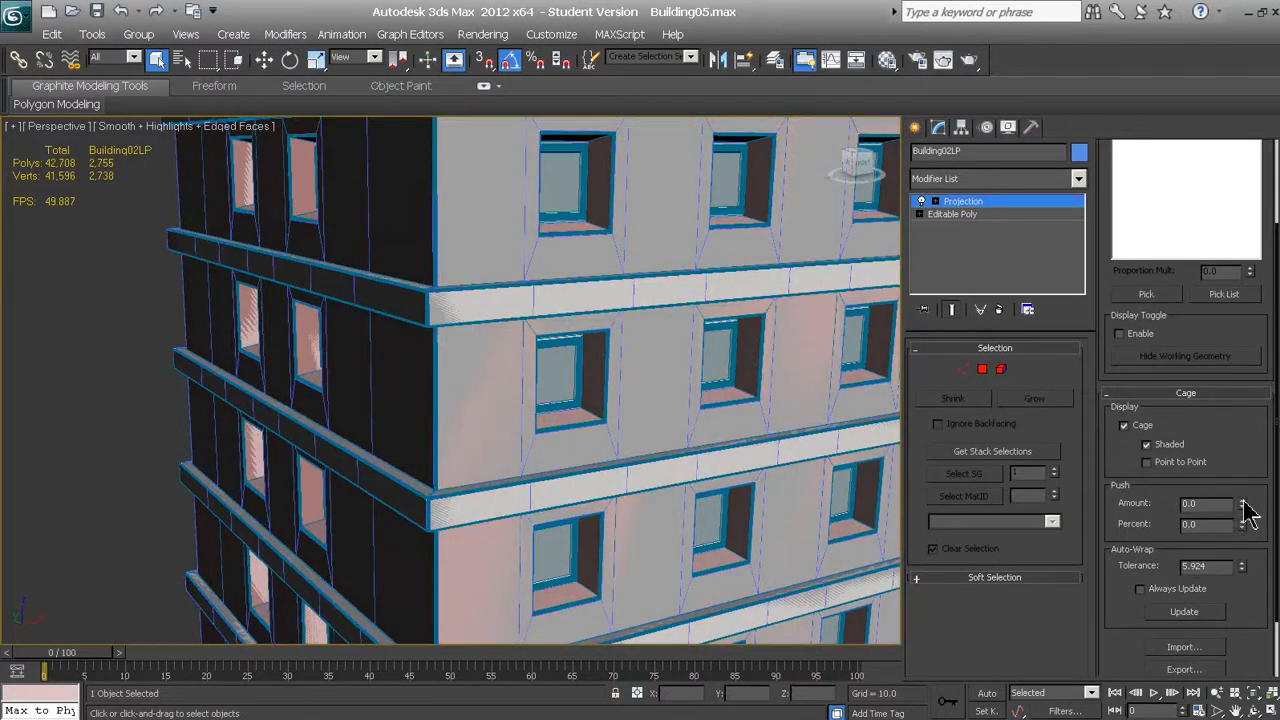
click(1243, 502)
mouse_move(1243, 502)
mouse_down()
mouse_move(1241, 143)
mouse_move(1241, 154)
mouse_up()
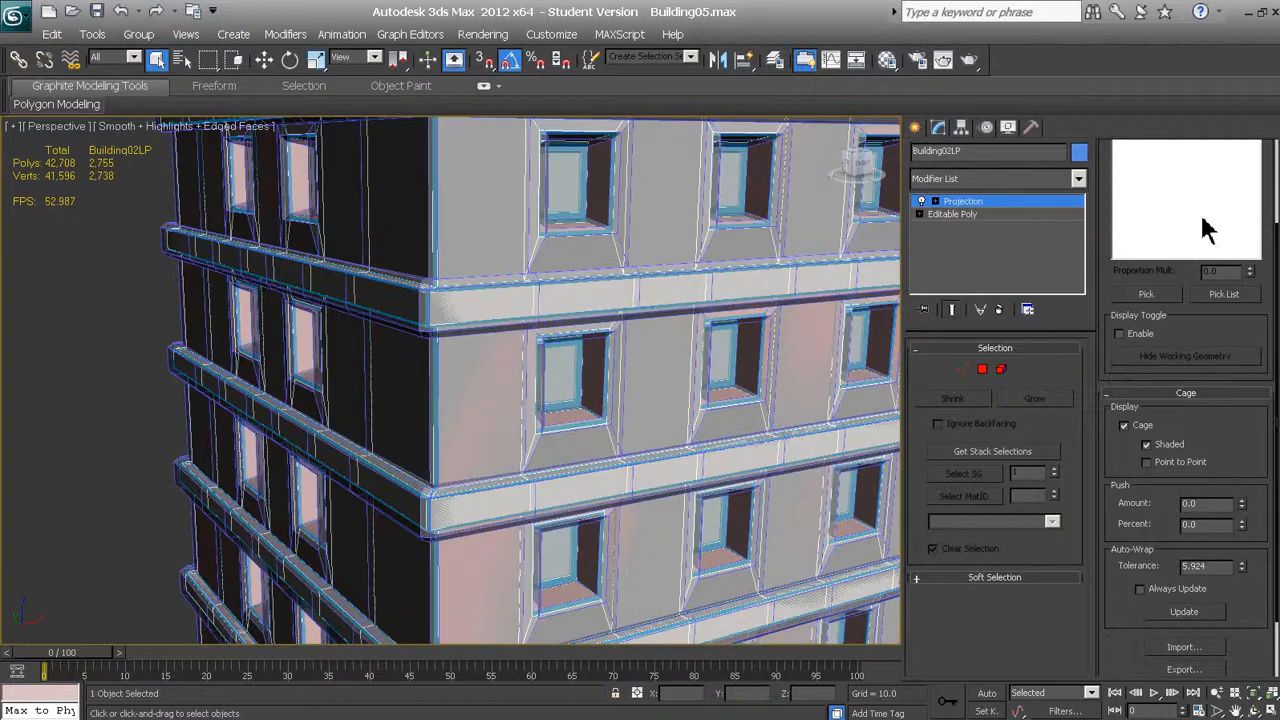
Examine the projection cage's fit from several sides of the building, especially around the window recesses and ledges
click(1123, 424)
alt+middle_drag(588, 440, 596, 442)
scroll(467, 373, down, 8)
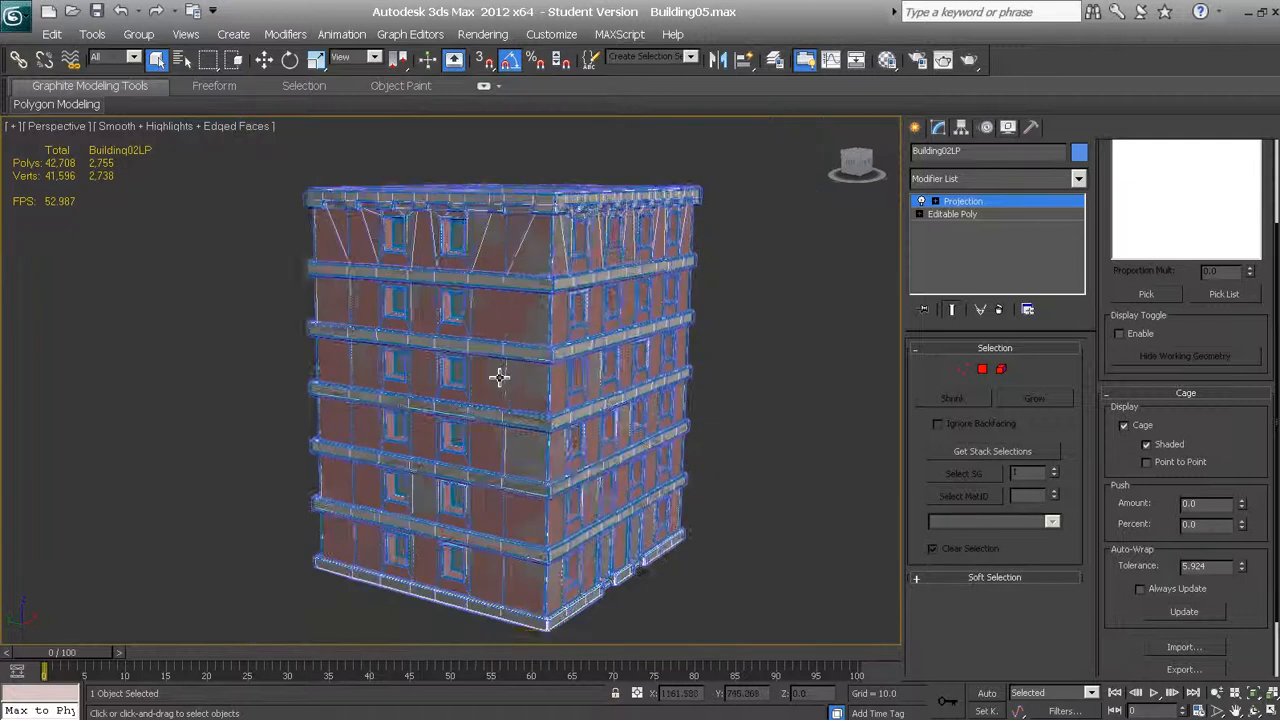
alt+middle_drag(497, 391, 523, 457)
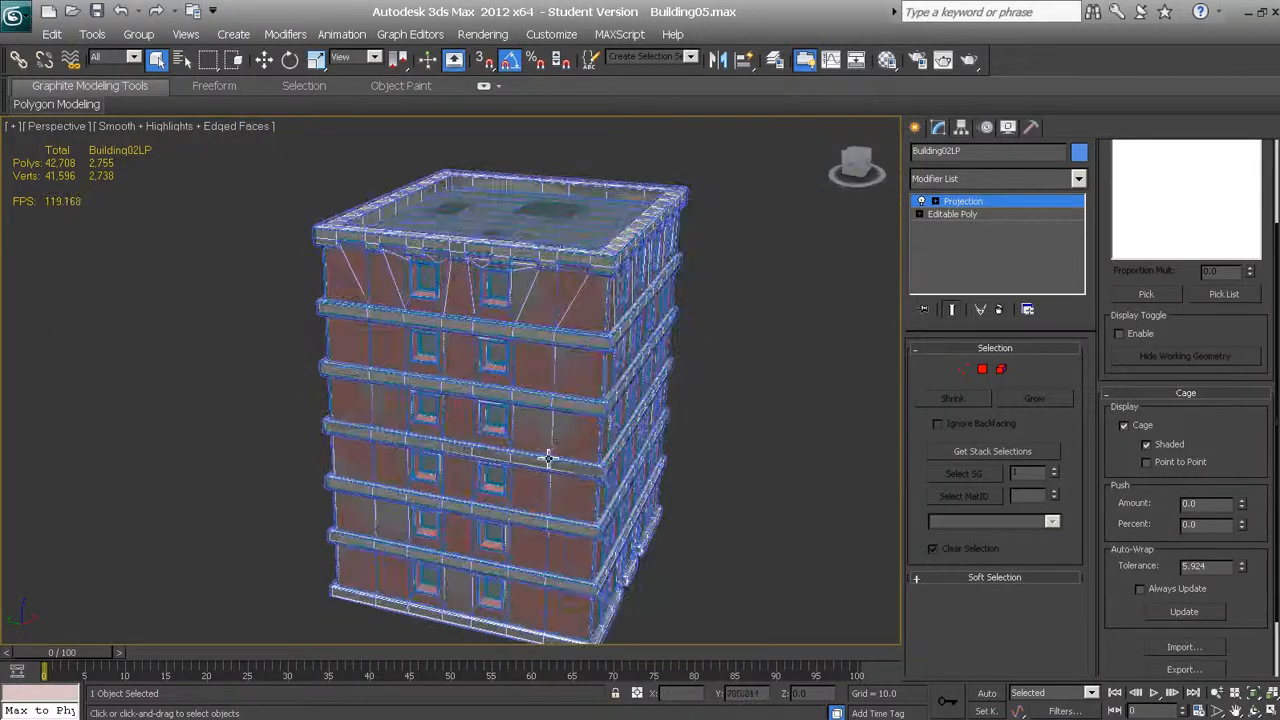
scroll(548, 423, up, 6)
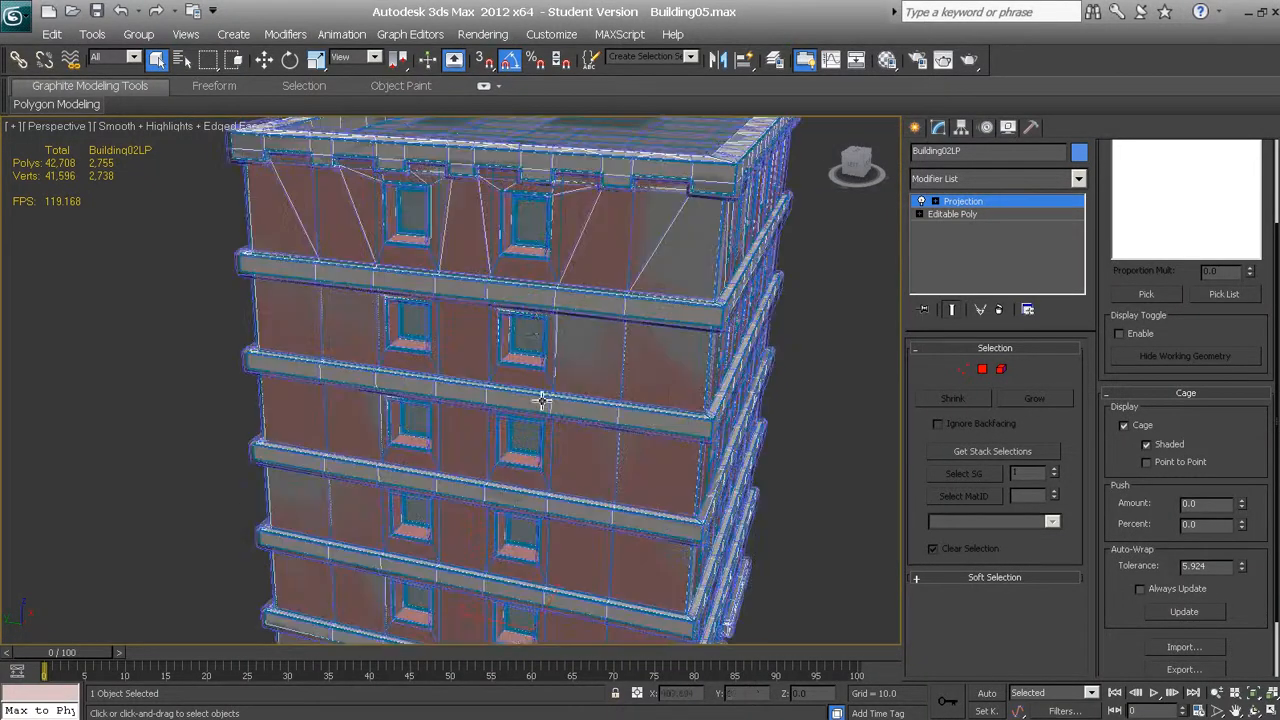
middle_drag(531, 303, 557, 321)
scroll(557, 321, up, 5)
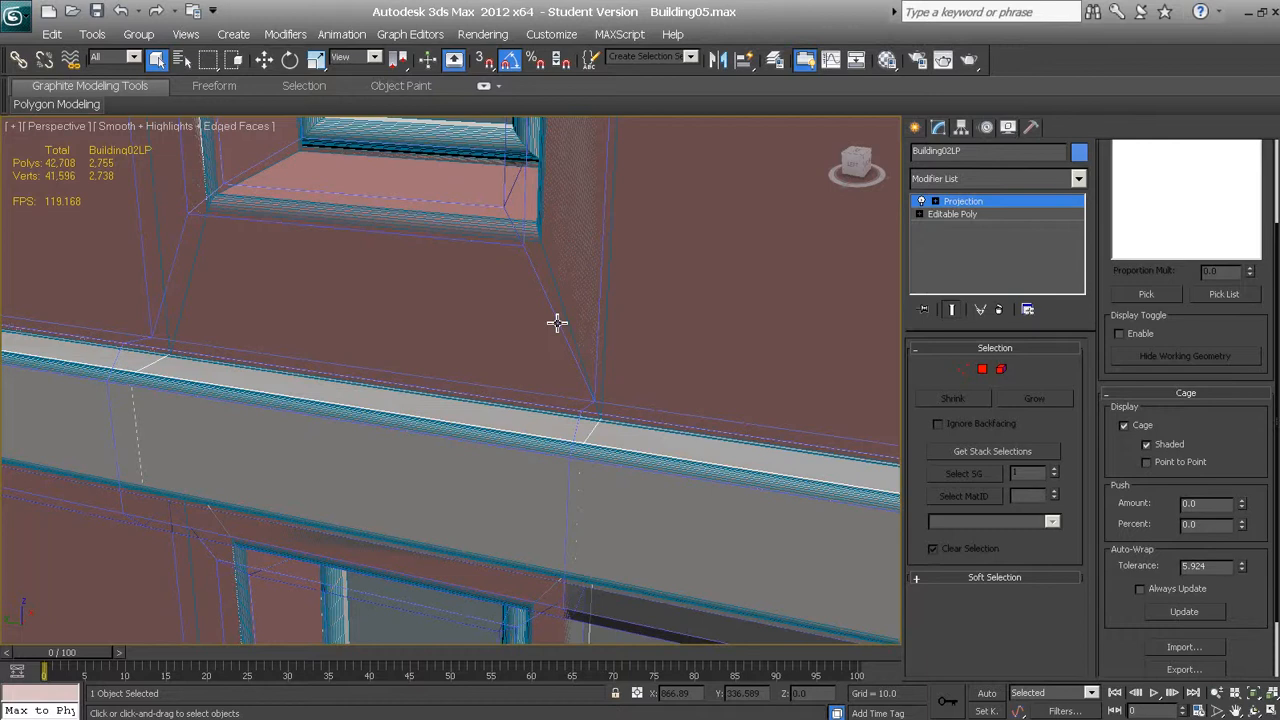
scroll(557, 321, down, 5)
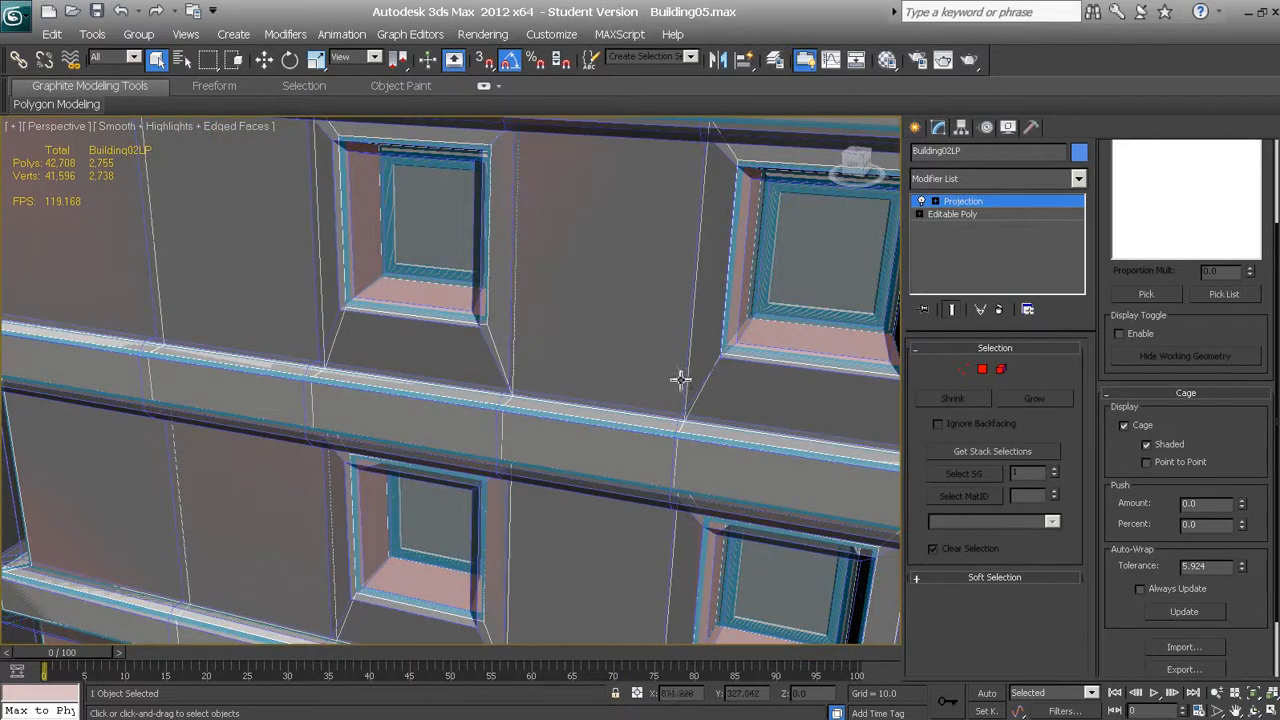
scroll(620, 365, down, 6)
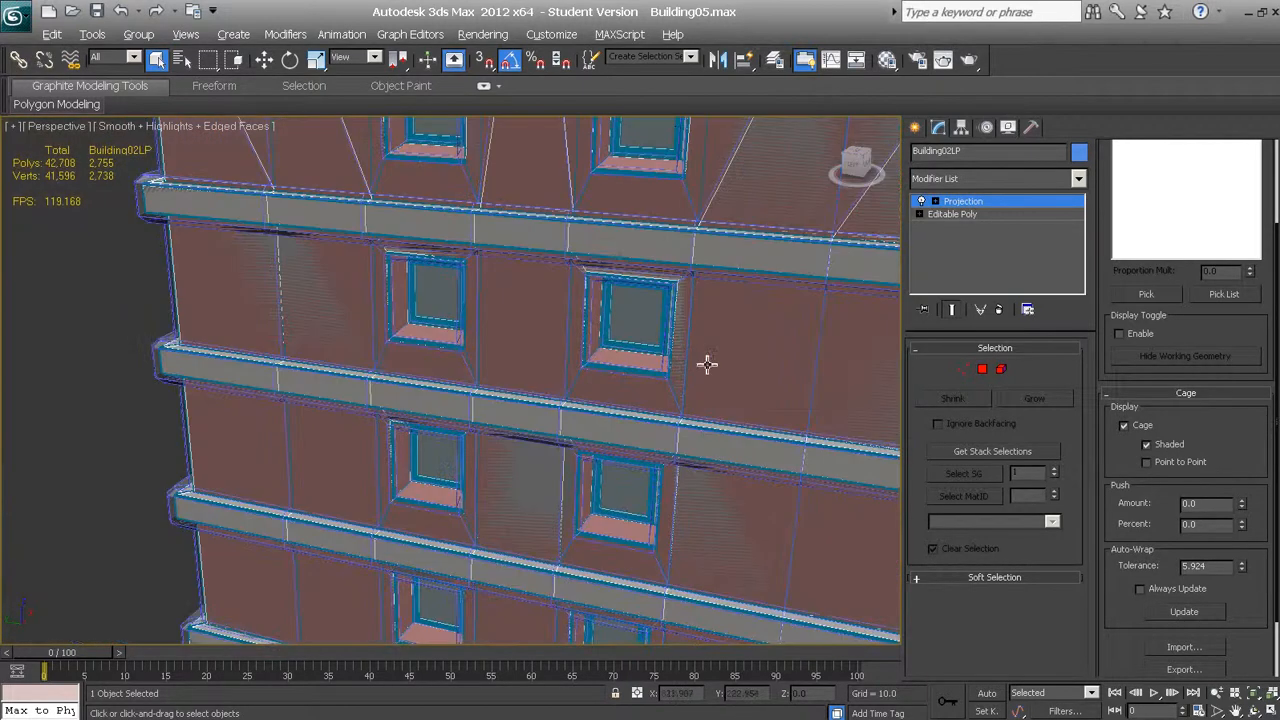
scroll(652, 345, up, 3)
Select the high-poly building to compare it with the cage, clear the selection, and reselect the low-poly building Building02LP
click(657, 298)
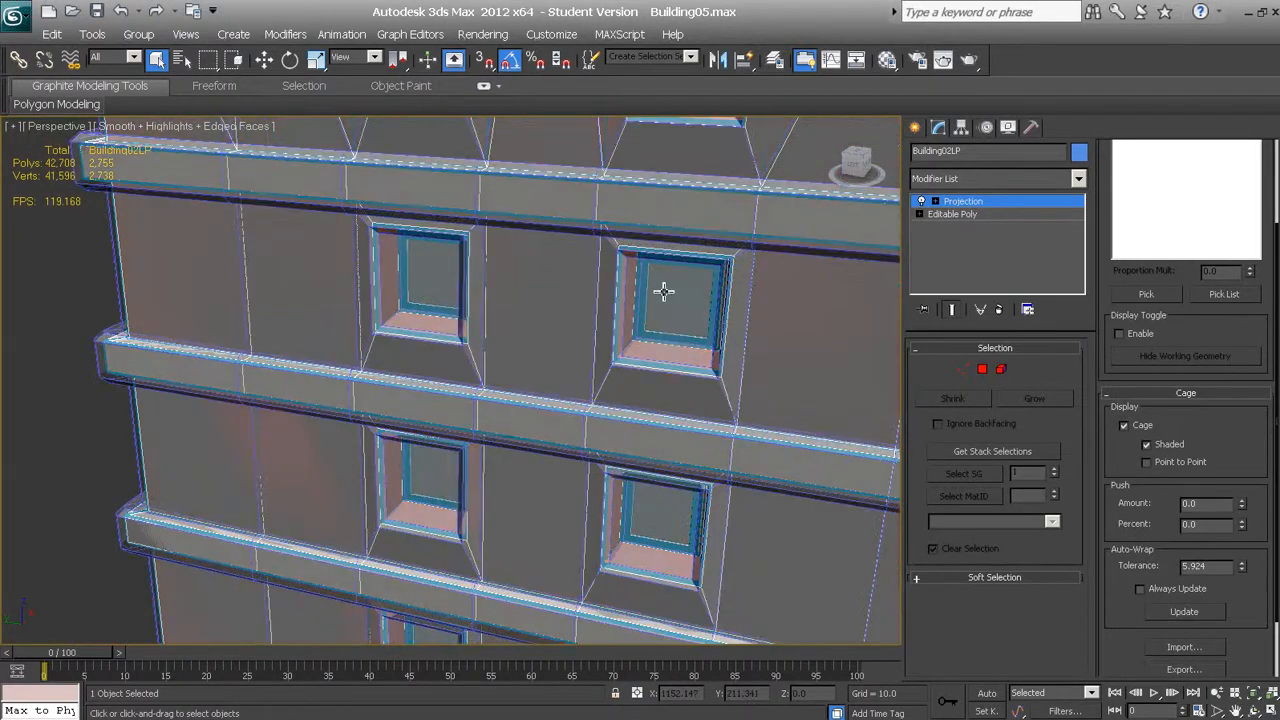
alt+middle_drag(620, 322, 616, 326)
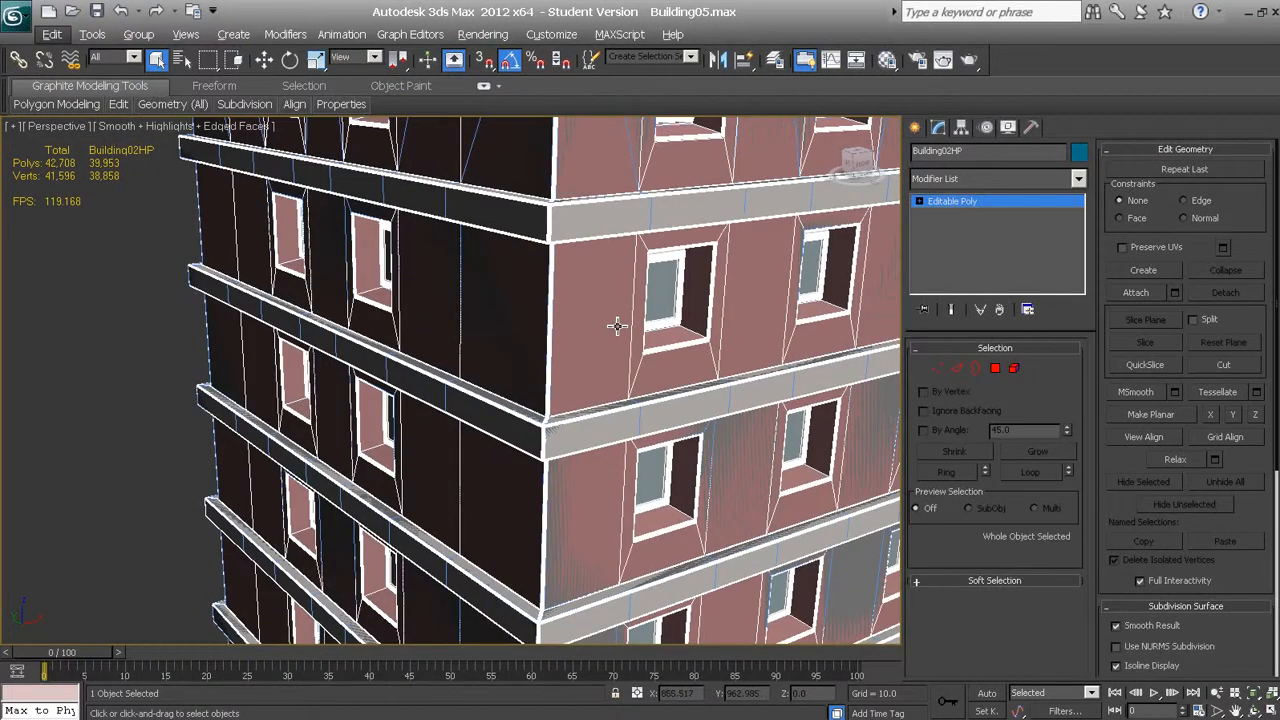
scroll(620, 365, down, 10)
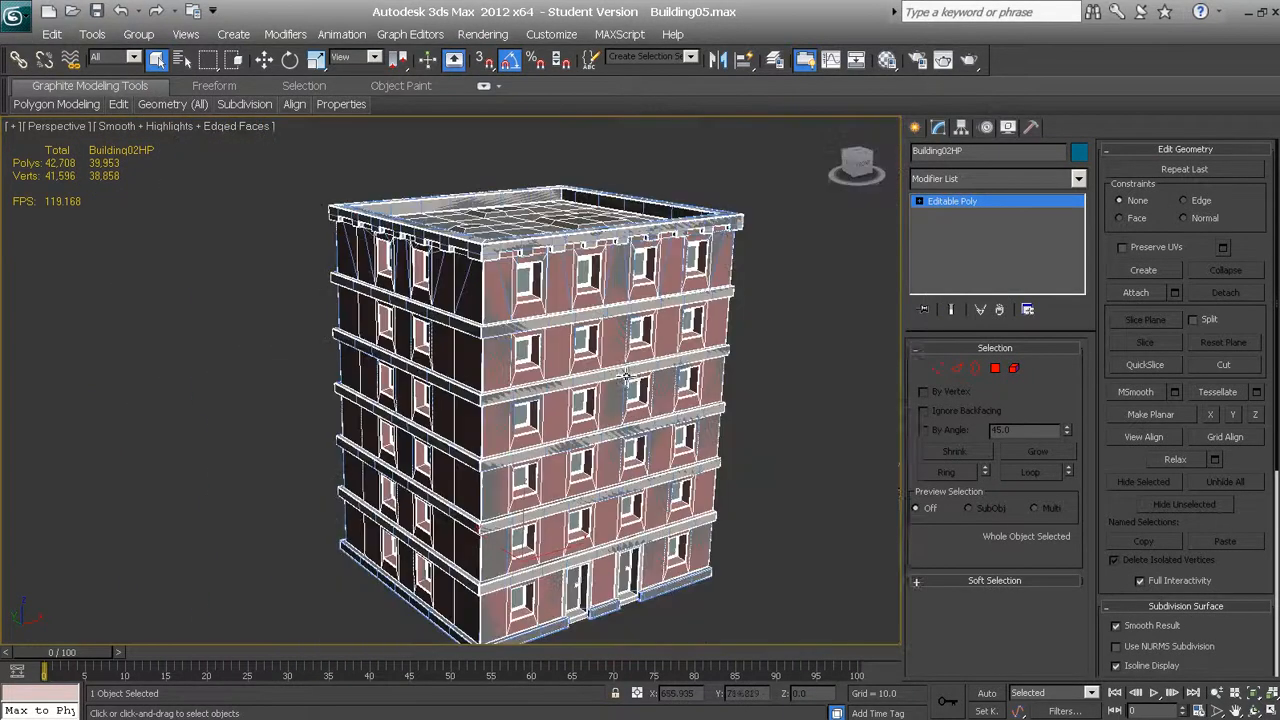
click(760, 491)
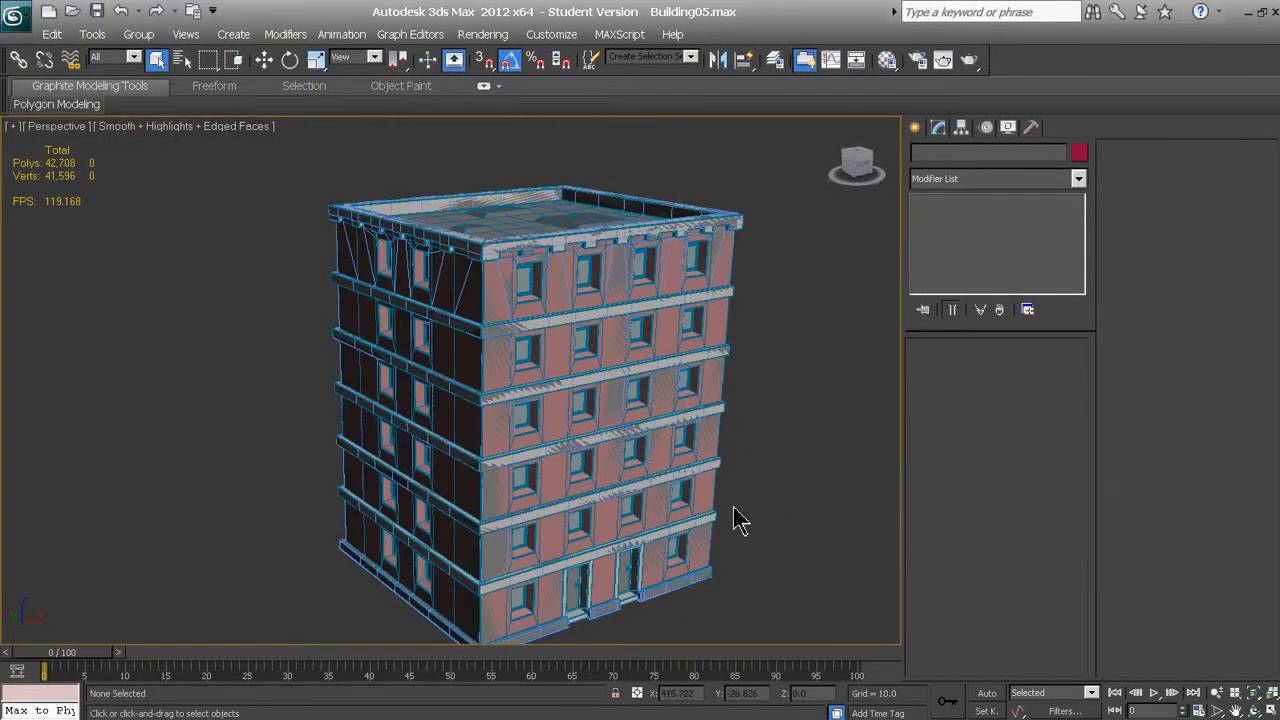
scroll(738, 520, up, 5)
scroll(771, 509, down, 5)
click(724, 285)
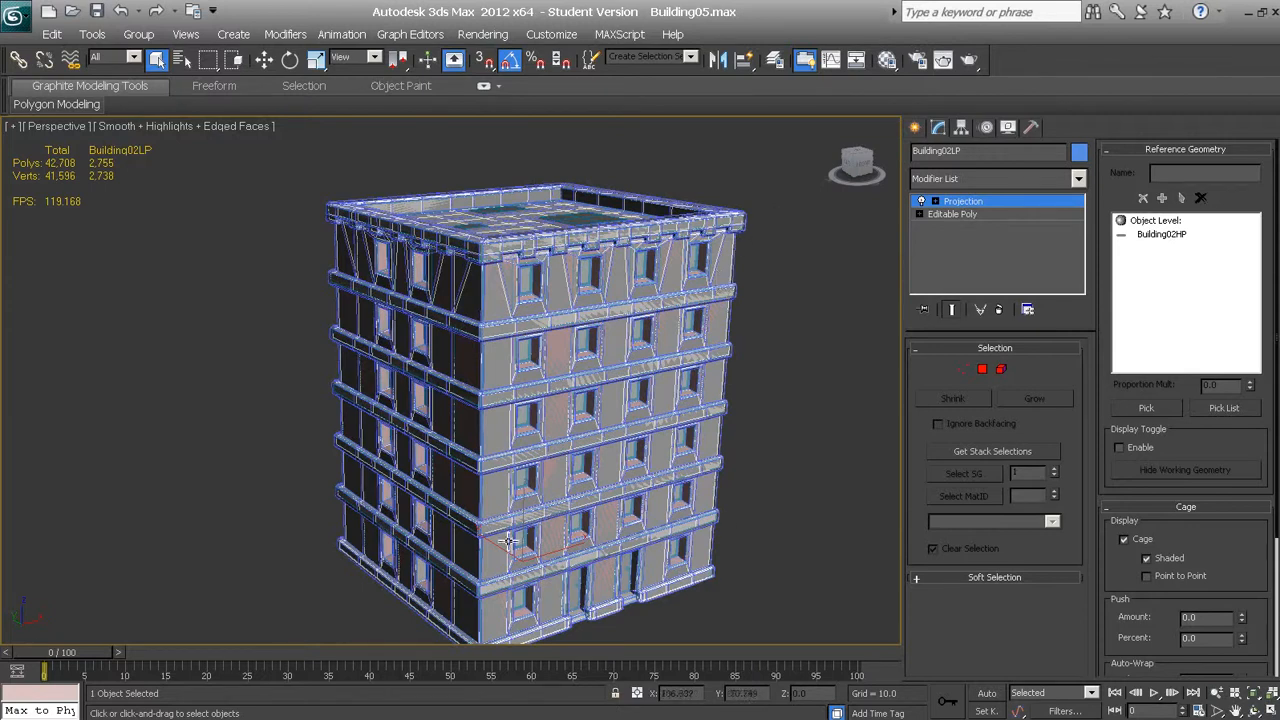
Select the high-poly building Building02HP and examine the raised blocks on its roof
alt+middle_drag(530, 412, 545, 365)
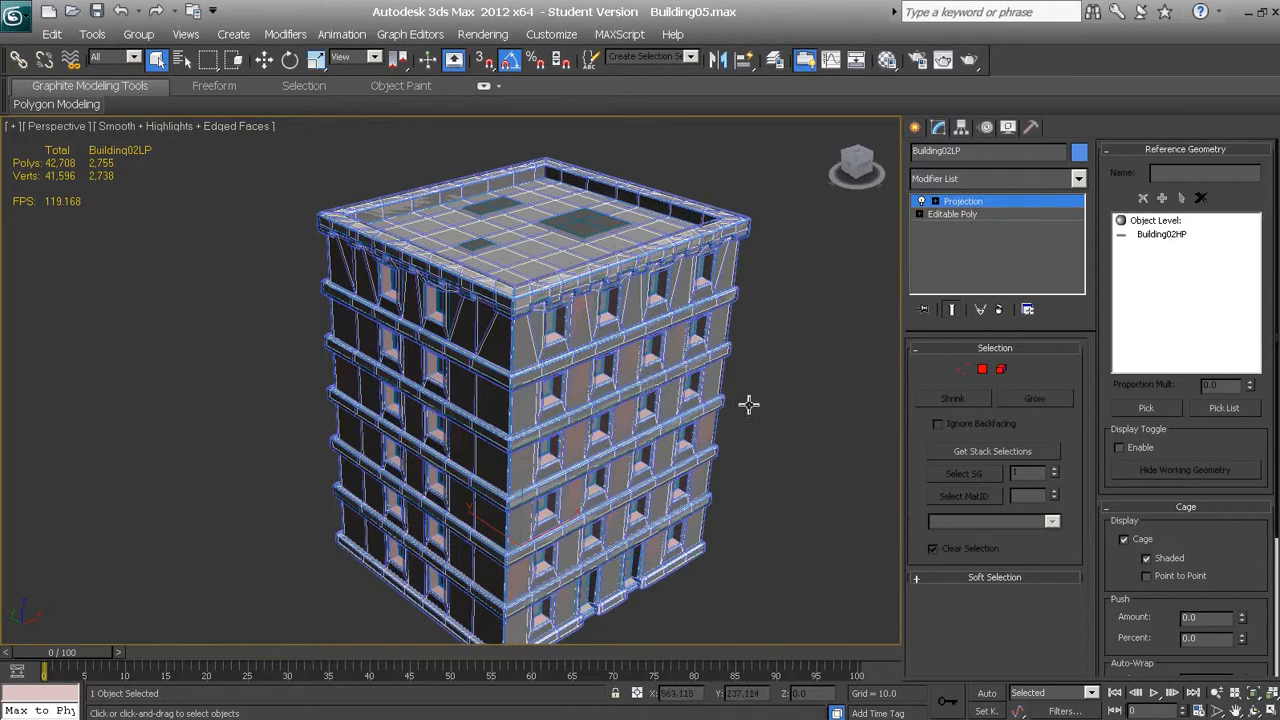
middle_drag(584, 253, 576, 287)
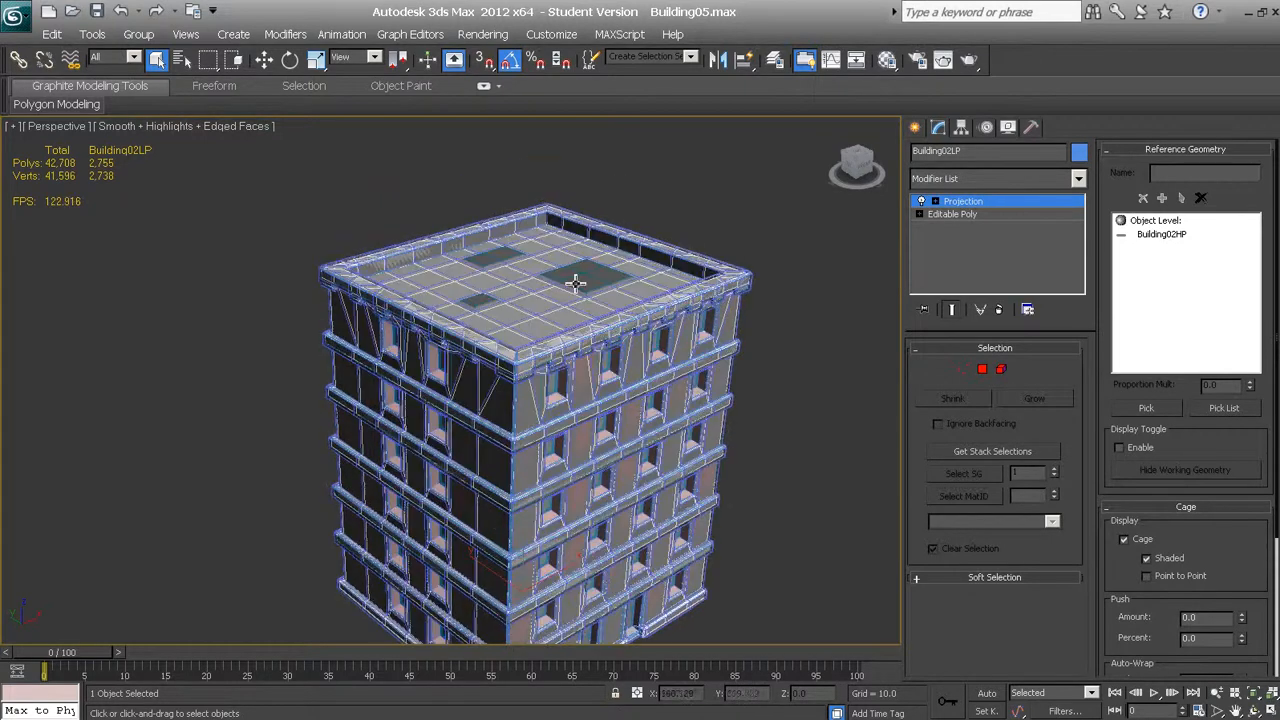
click(576, 286)
scroll(589, 277, up, 8)
scroll(597, 279, down, 2)
scroll(600, 278, down, 6)
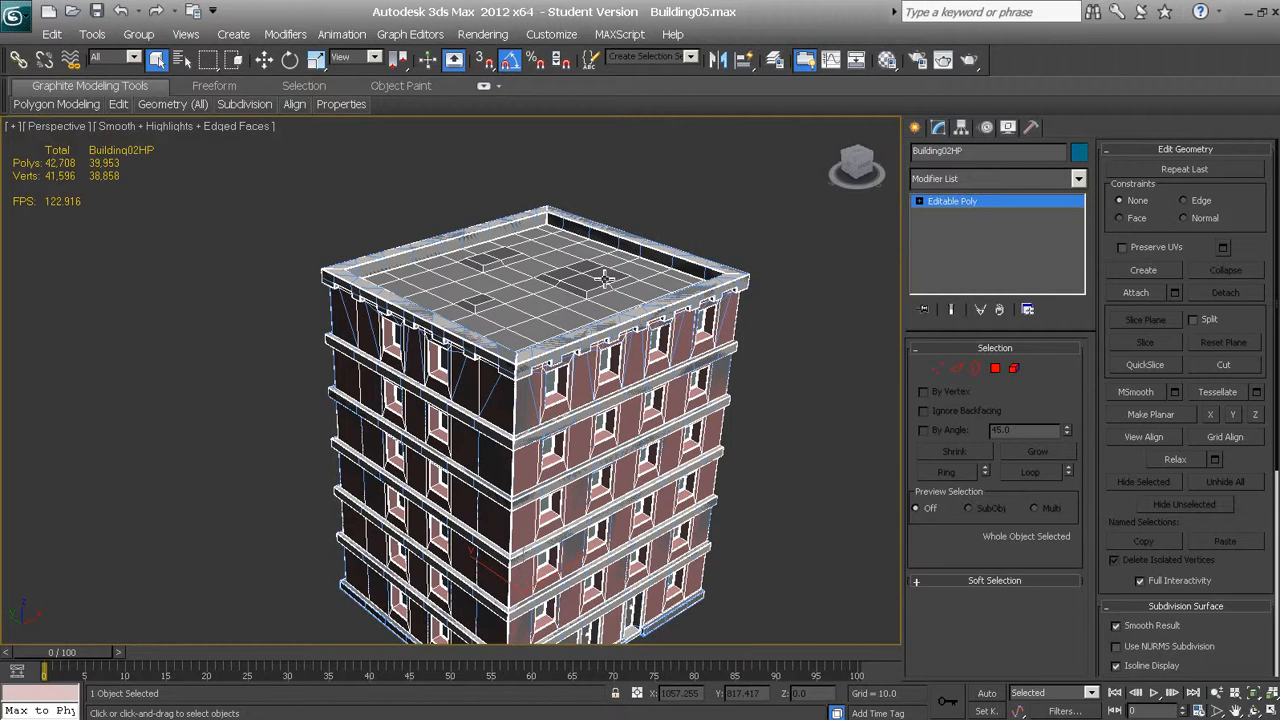
scroll(606, 284, up, 2)
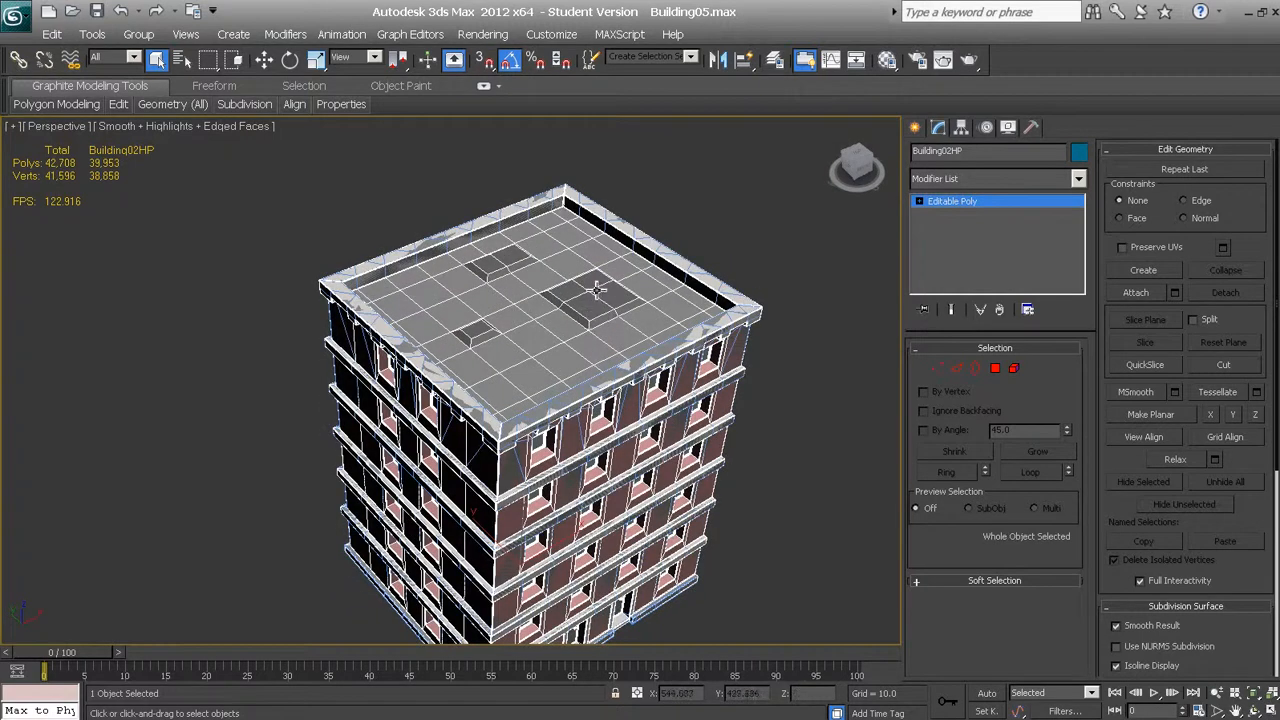
scroll(596, 292, up, 6)
scroll(662, 281, down, 10)
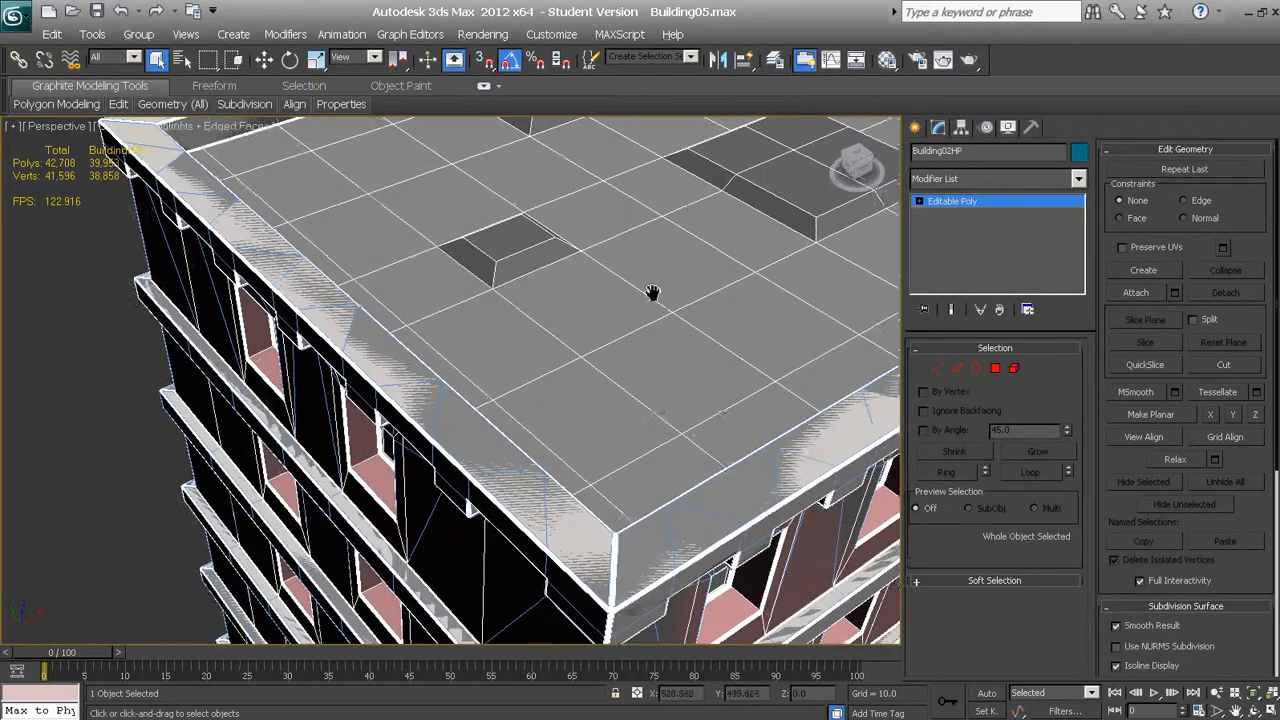
scroll(562, 325, up, 3)
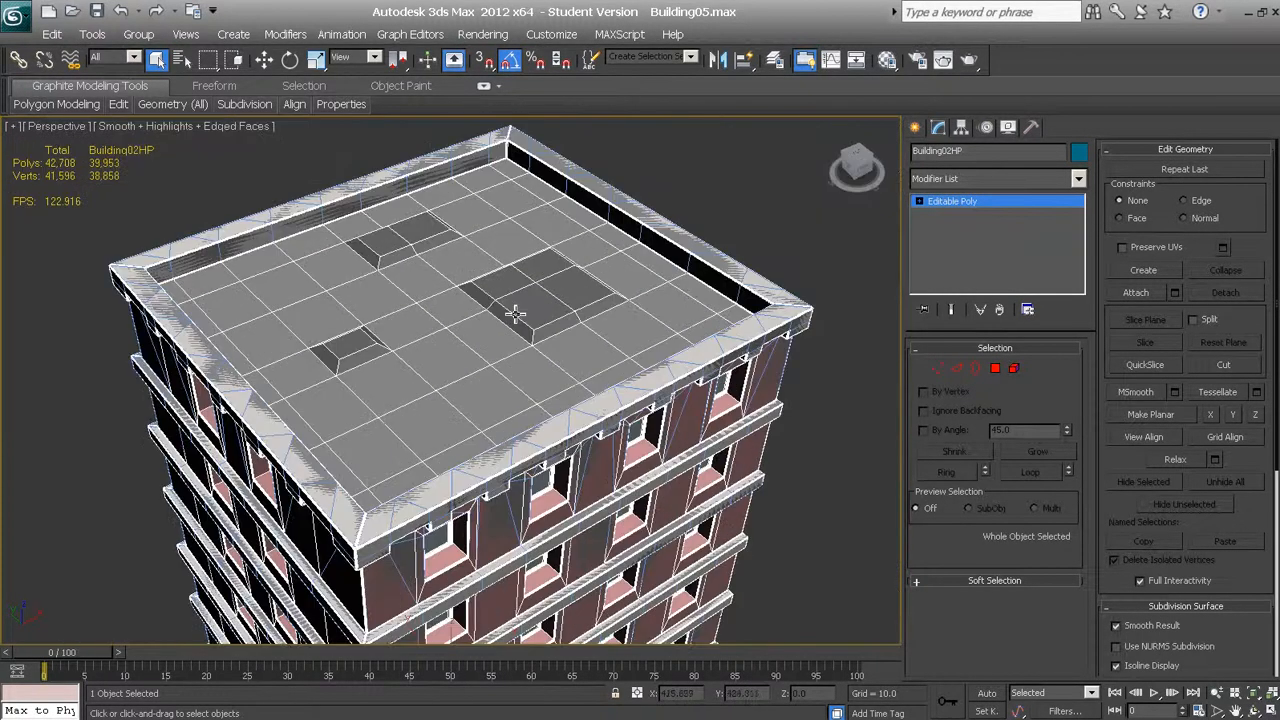
Reselect the low-poly building Building02LP and enter the Projection modifier's Cage sub-object level
click(603, 318)
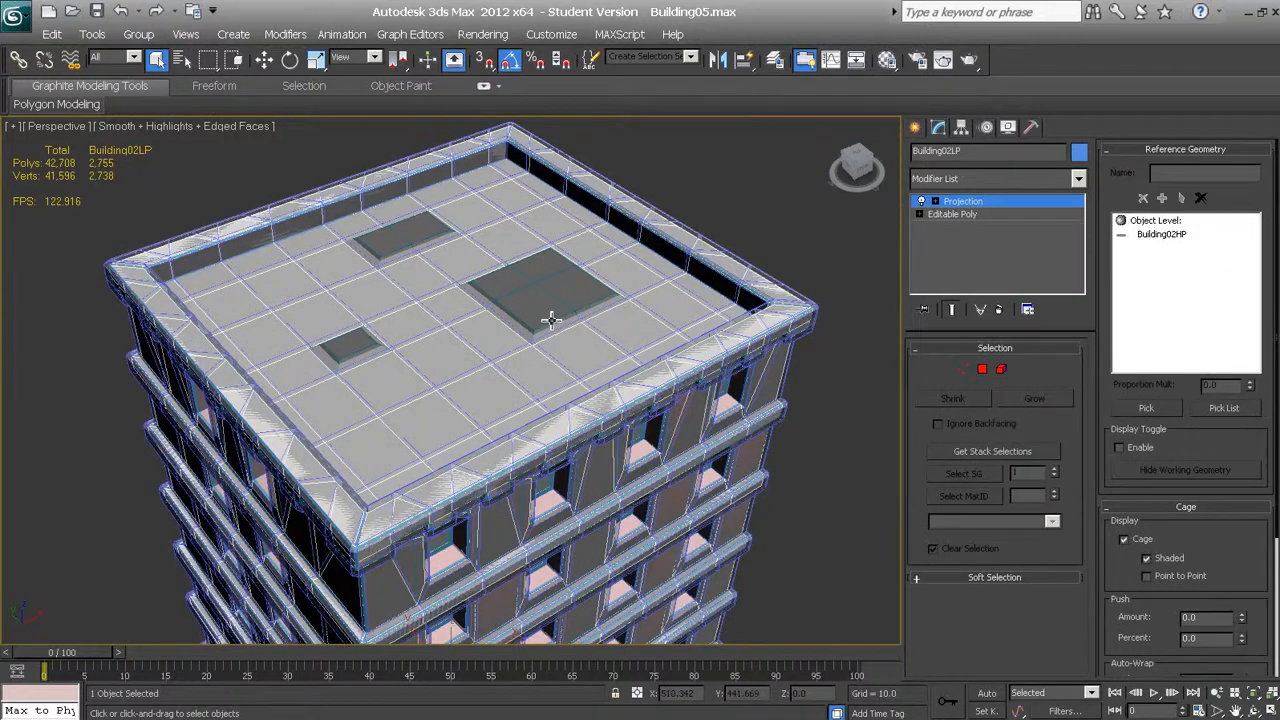
mouse_move(553, 321)
alt+middle_down()
mouse_move(562, 285)
mouse_move(555, 330)
alt+middle_up()
scroll(551, 357, up, 5)
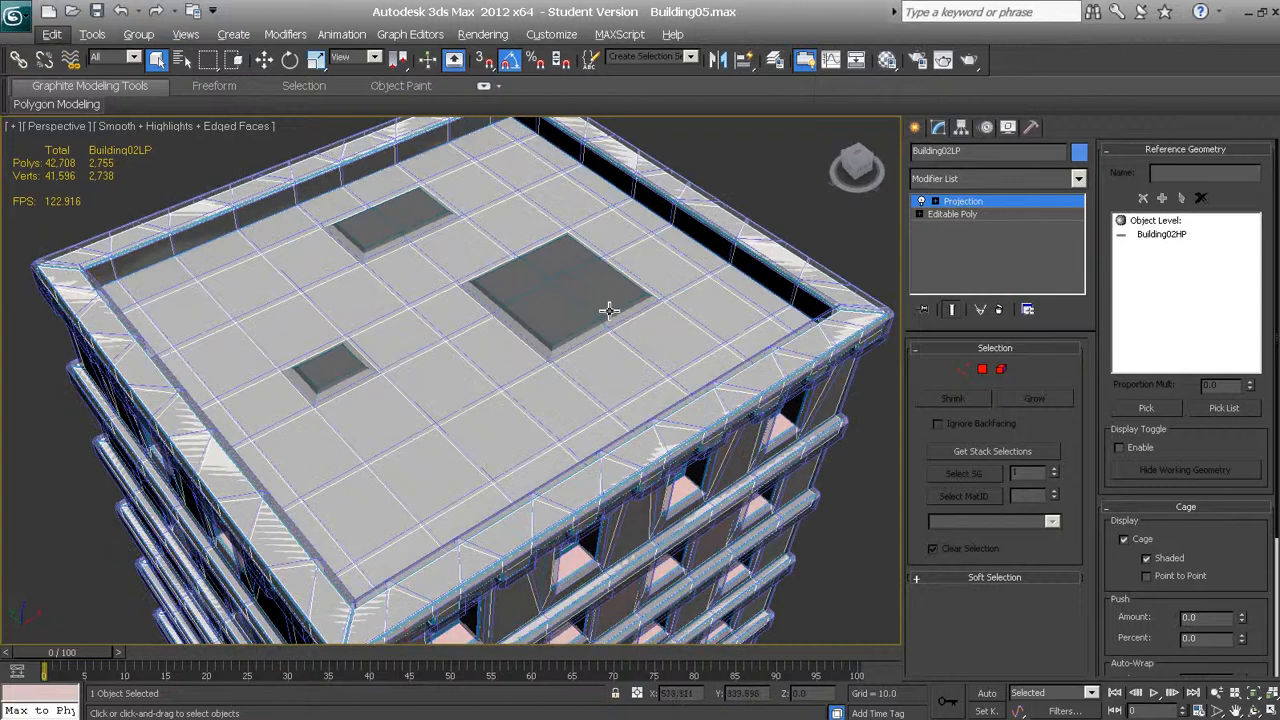
click(936, 202)
click(958, 214)
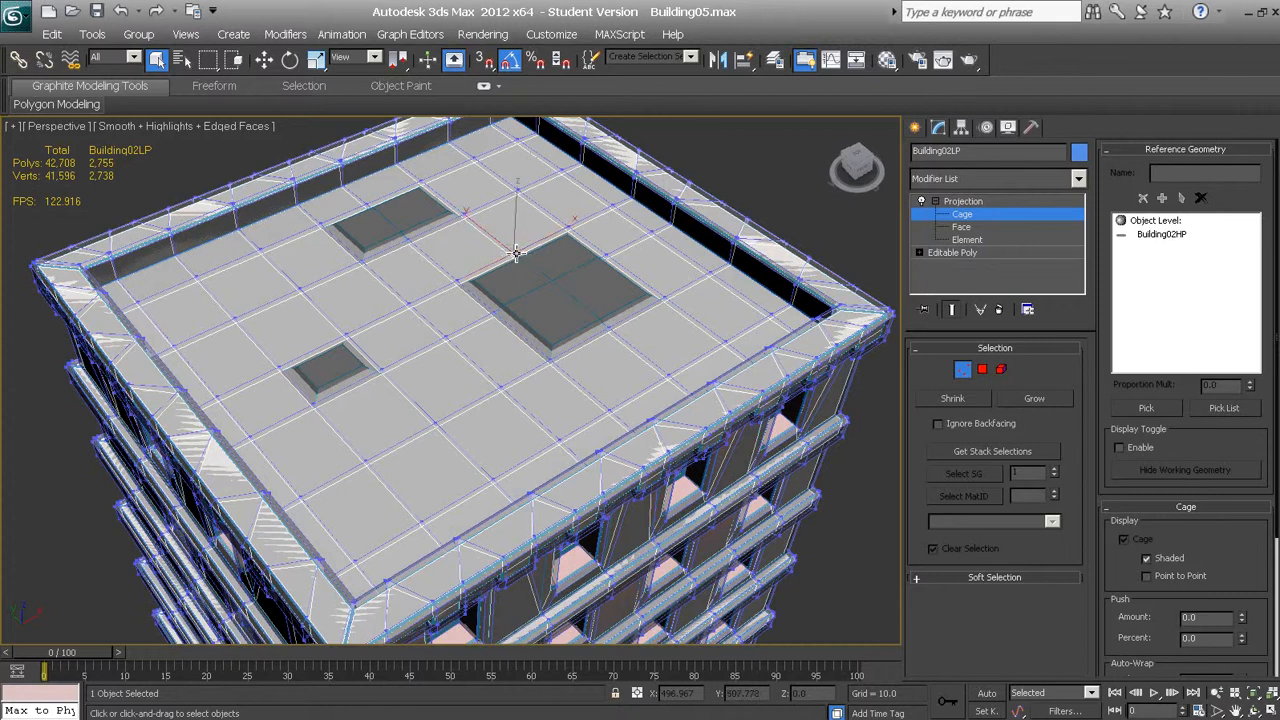
Select the cage vertices around the largest raised block on the roof, with Ignore Backfacing enabled
ctrl+click(459, 286)
ctrl+click(496, 316)
ctrl+click(559, 283)
ctrl+click(576, 230)
ctrl+click(620, 275)
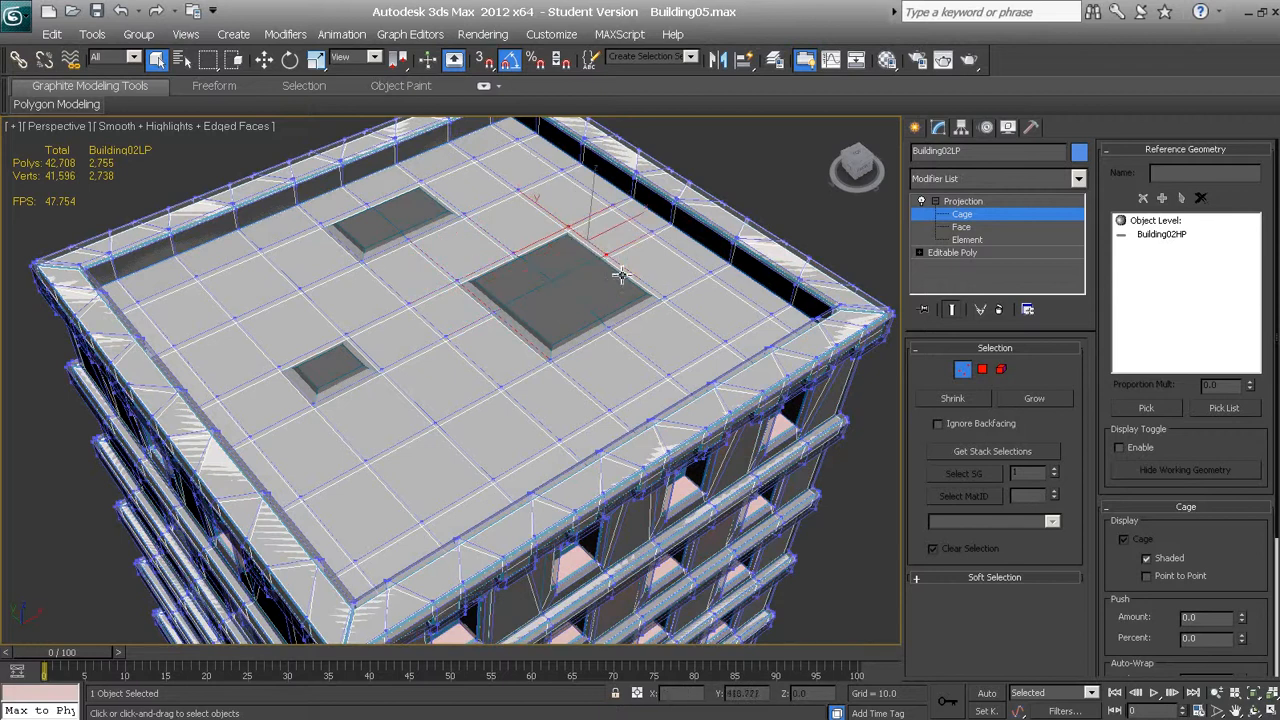
ctrl+click(657, 310)
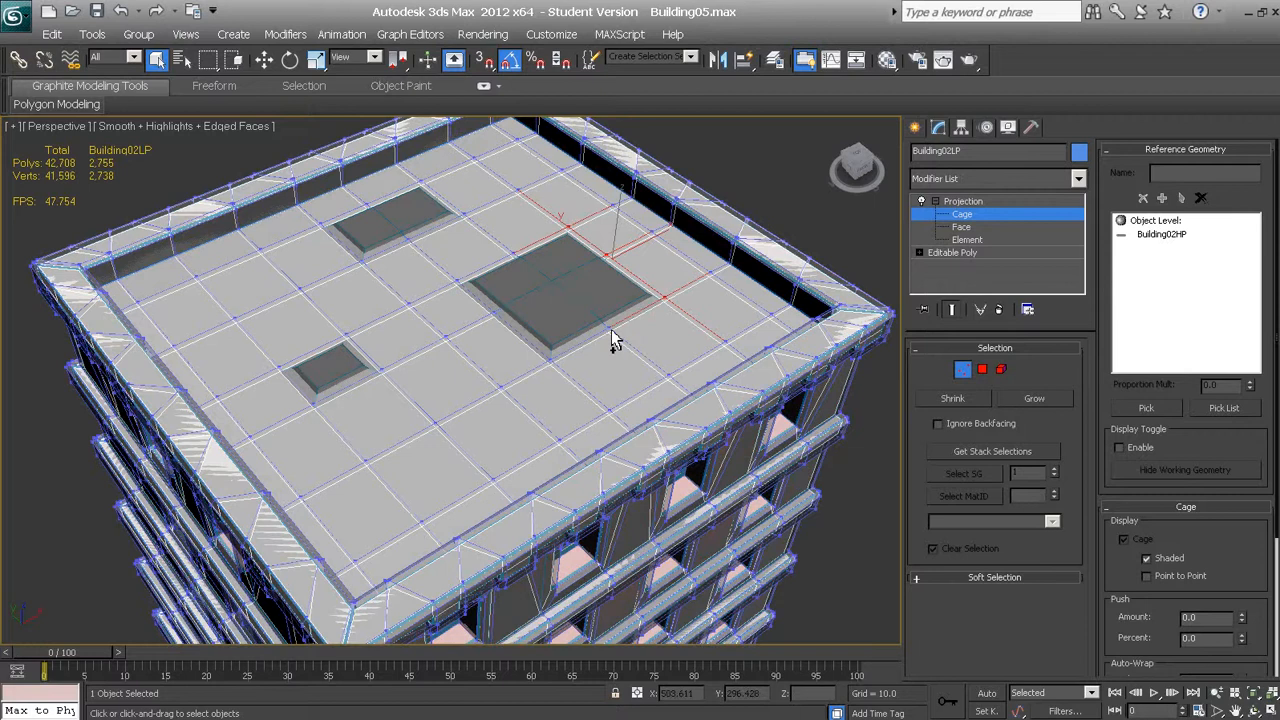
ctrl+click(611, 331)
ctrl+click(552, 364)
ctrl+click(487, 313)
ctrl+click(495, 313)
click(613, 330)
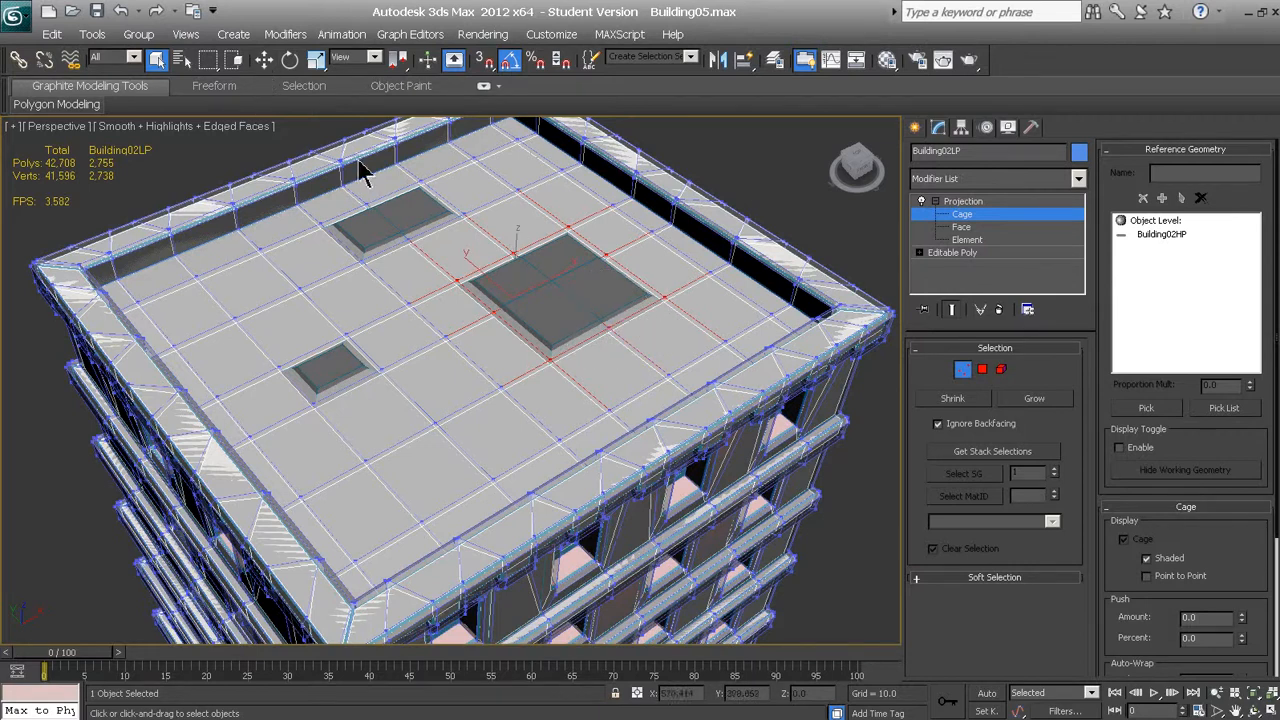
Raise the selected cage vertices along Z to about 357 so the cage covers the largest roof block
key(w)
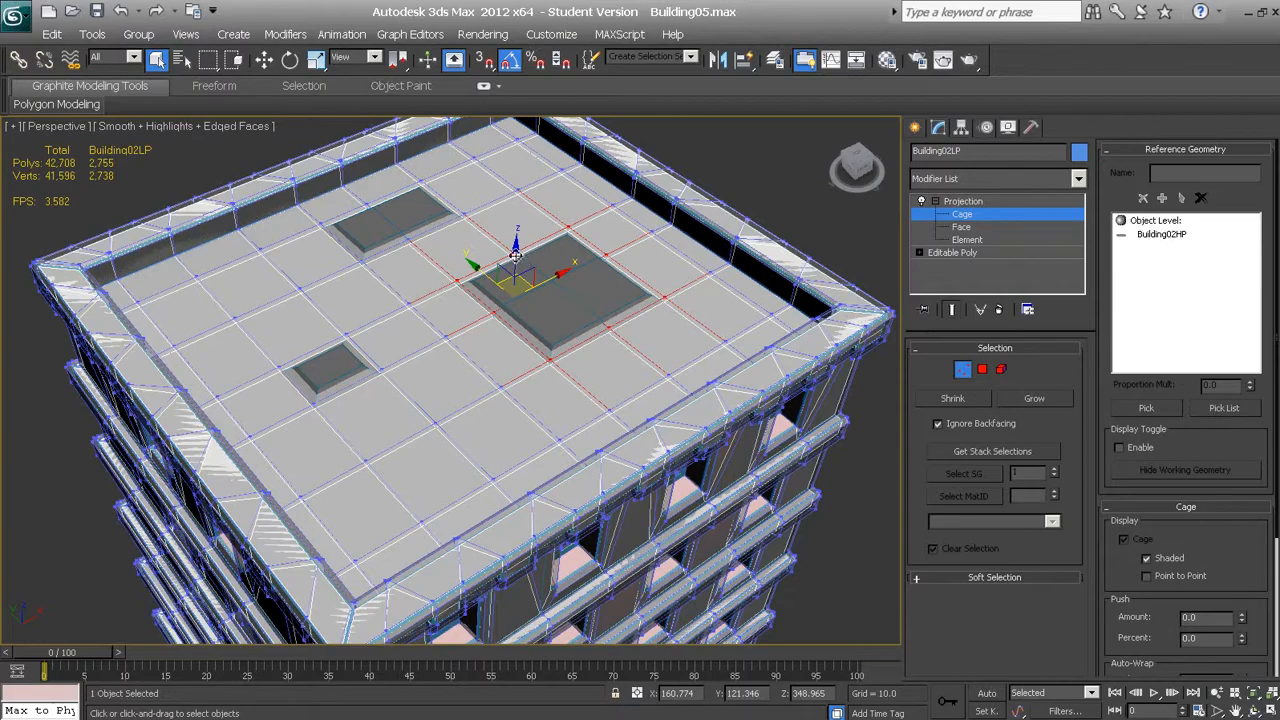
key(w)
drag(519, 252, 522, 244)
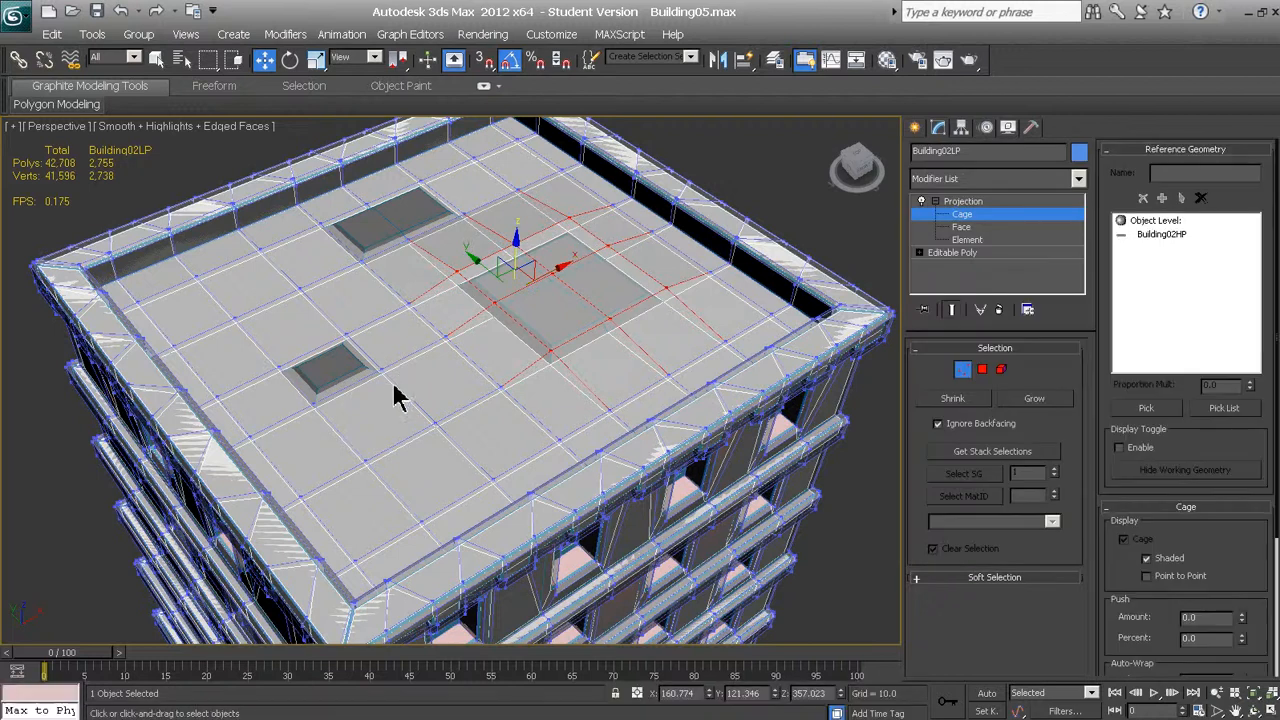
Select the cage vertices around the smallest roof block and raise them along Z to about 329 to enclose it
click(336, 346)
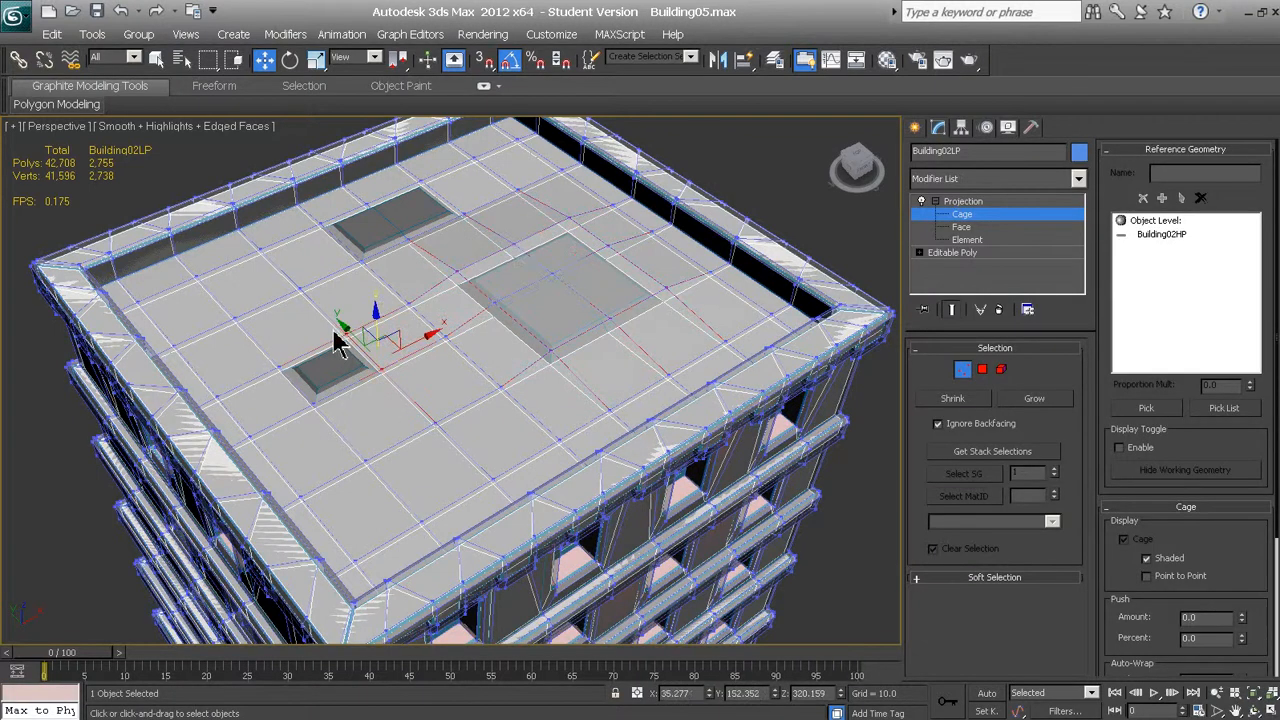
ctrl+click(276, 362)
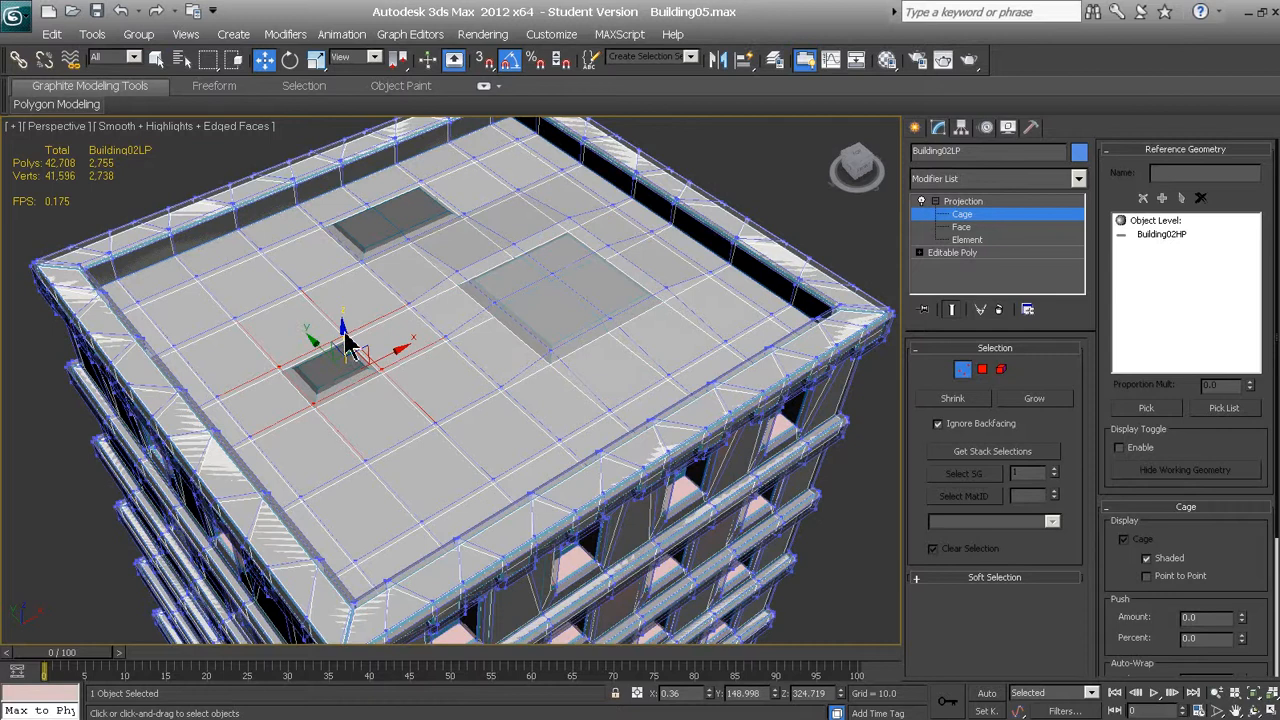
drag(345, 328, 344, 324)
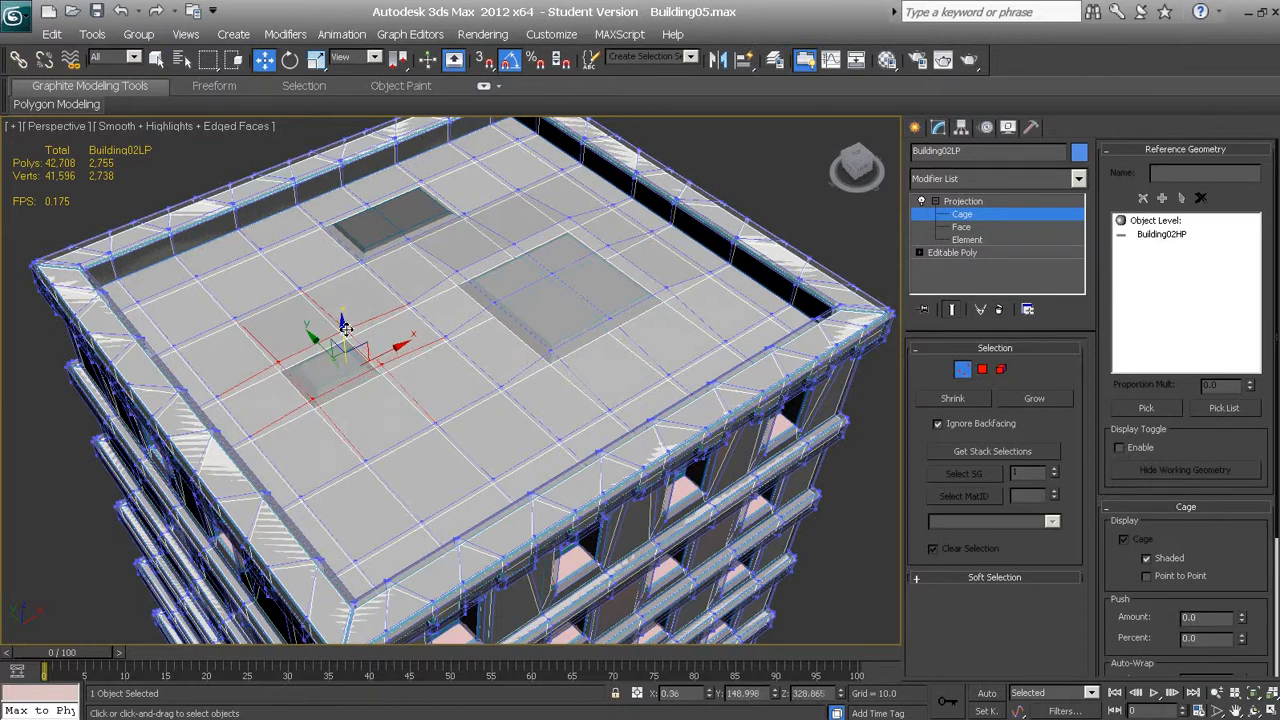
Select the cage vertices around the remaining uncovered roof block near the parapet and raise them along Z above the block
click(330, 221)
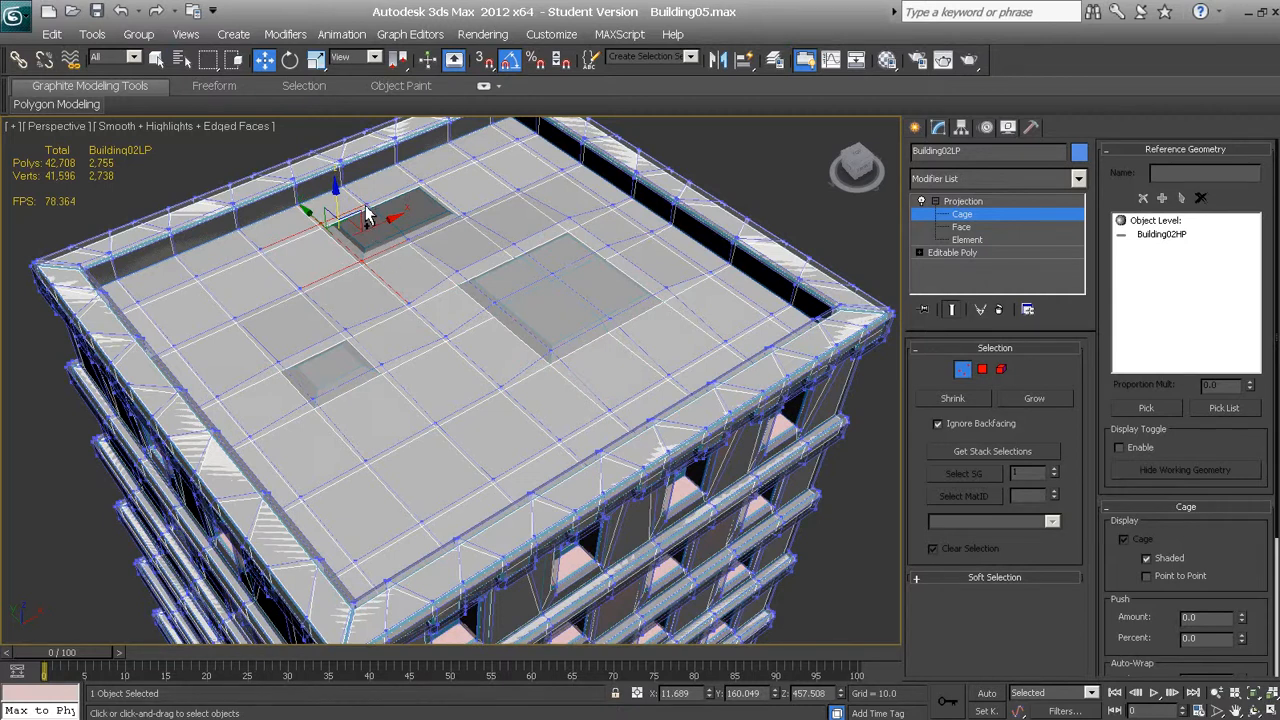
click(364, 208)
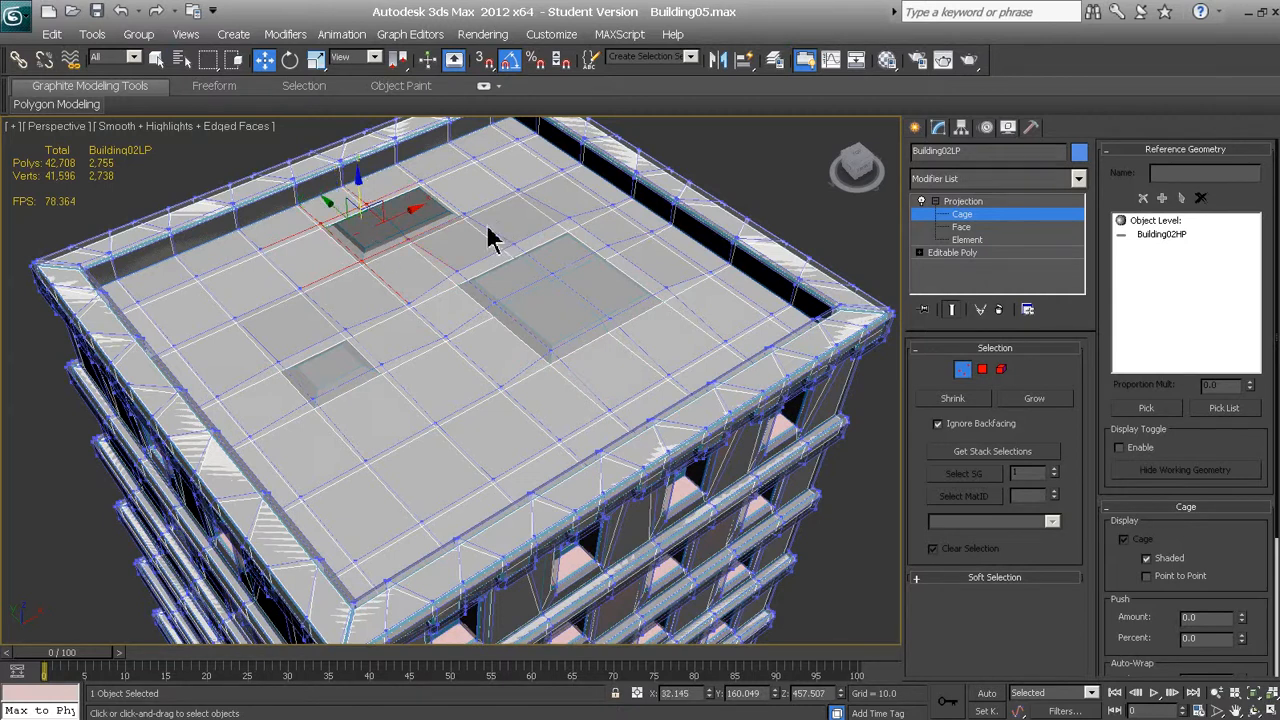
ctrl+click(419, 183)
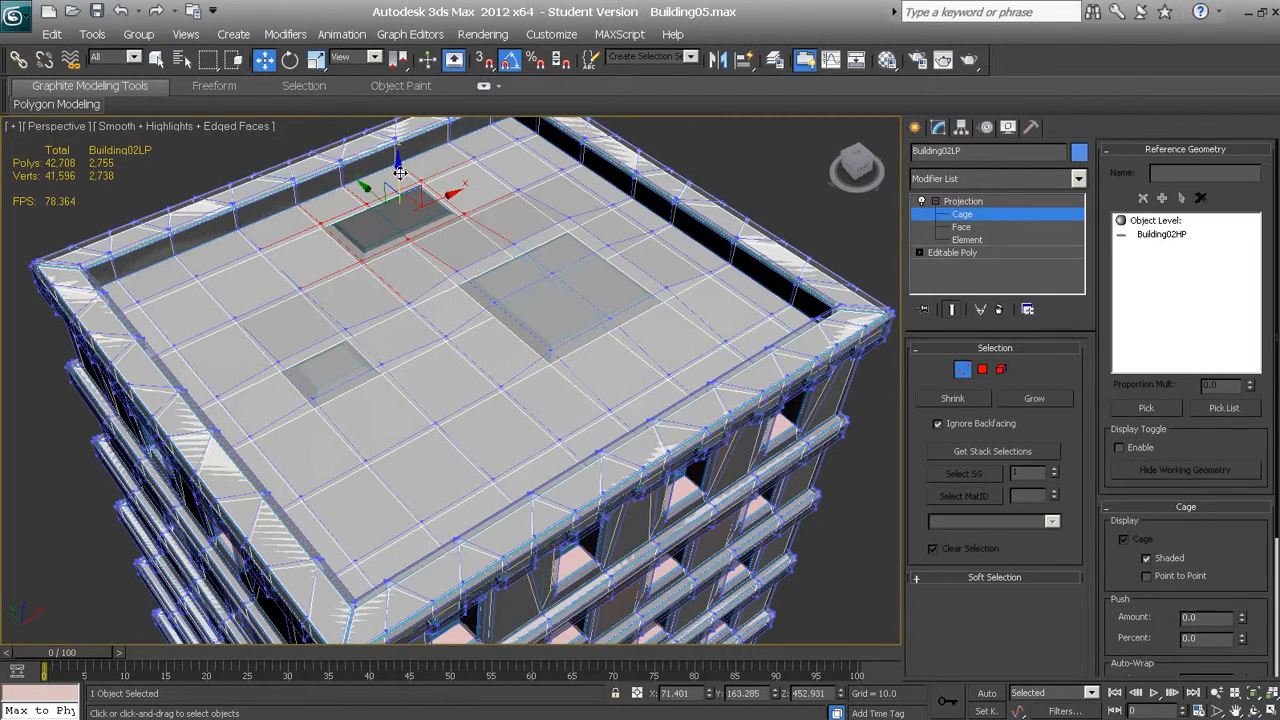
drag(399, 172, 402, 168)
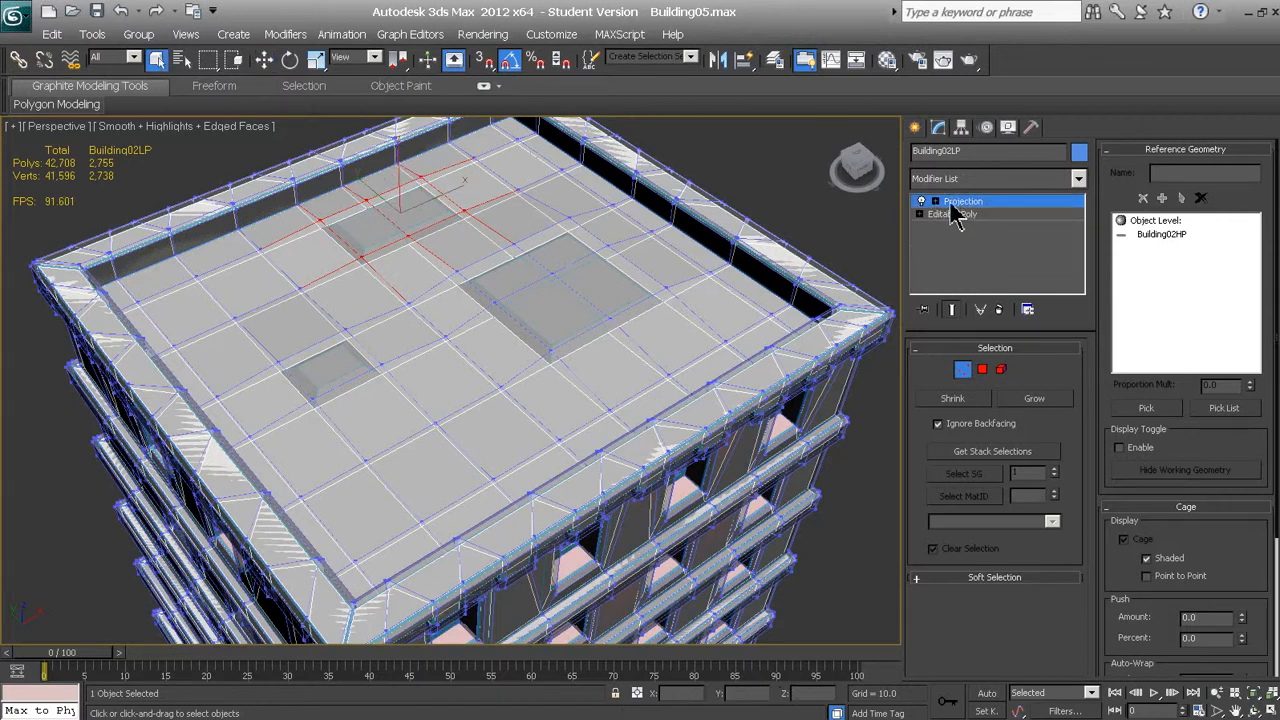
Bake the 2048x2048 NormalsMap for Building02LP with Render To Texture, using the Projection modifier and the Bump target map slot
key(z)
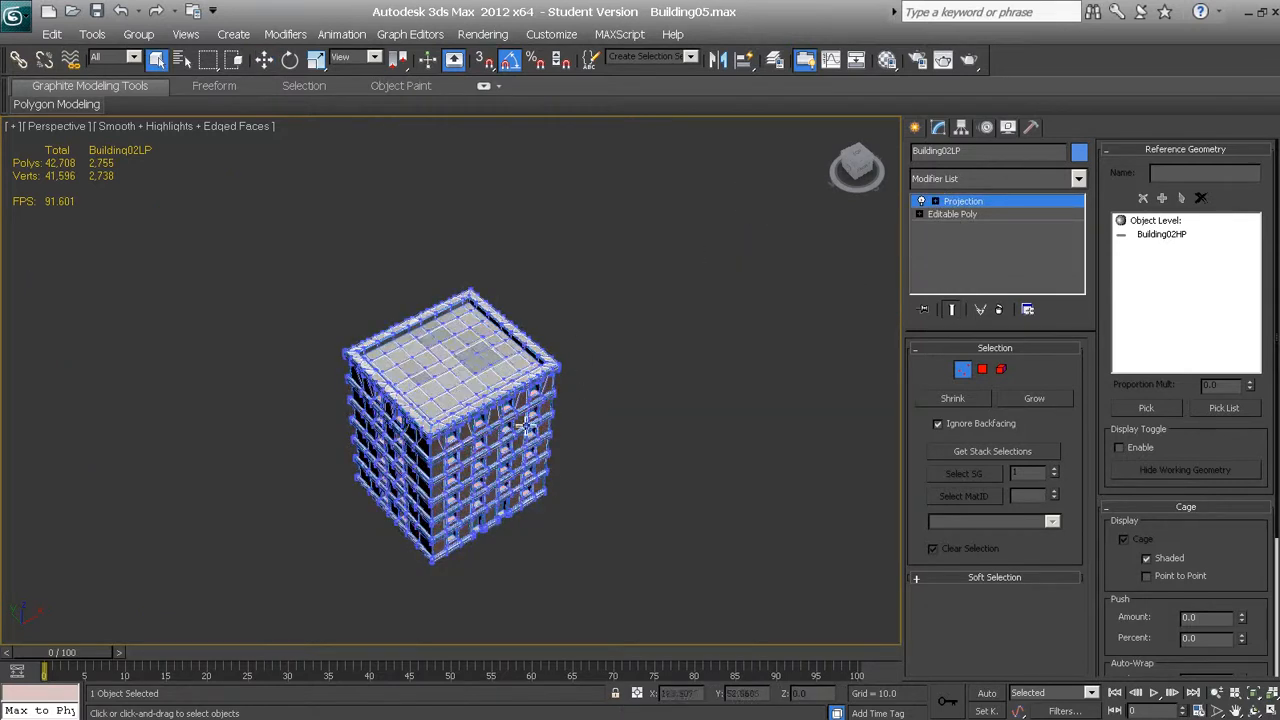
scroll(511, 400, up, 5)
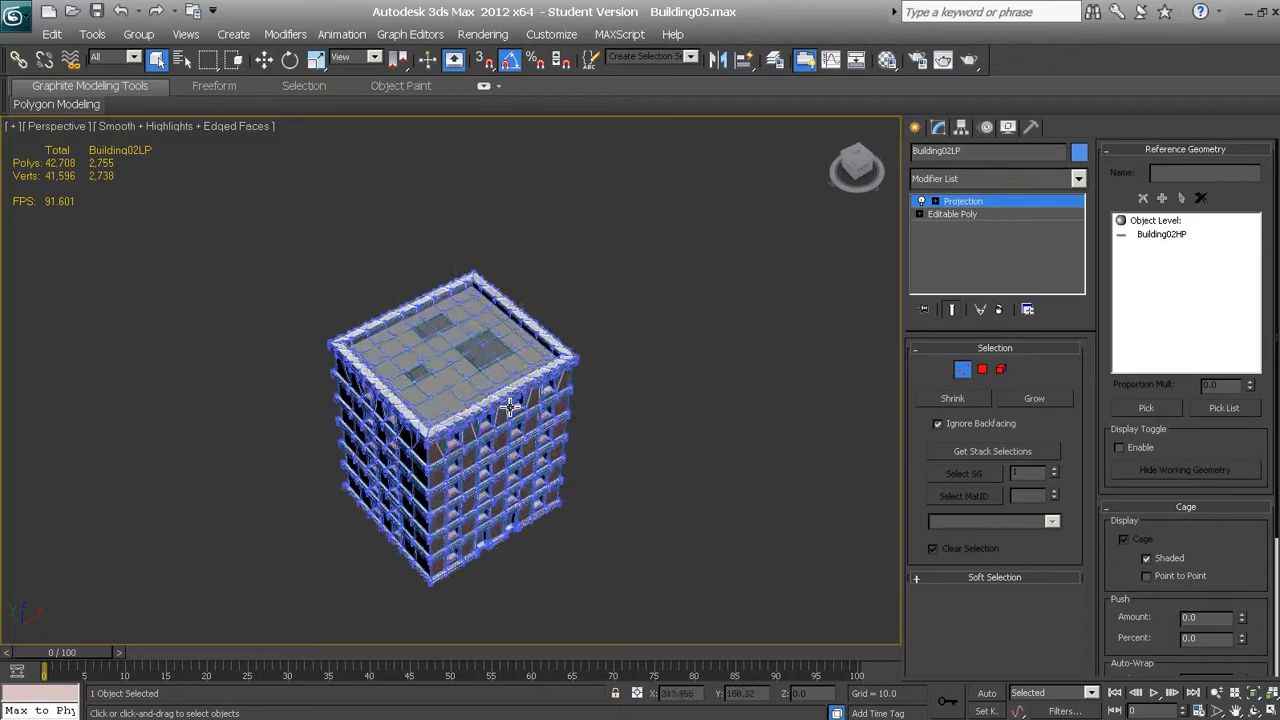
middle_drag(473, 353, 490, 230)
middle_drag(405, 316, 434, 315)
click(484, 34)
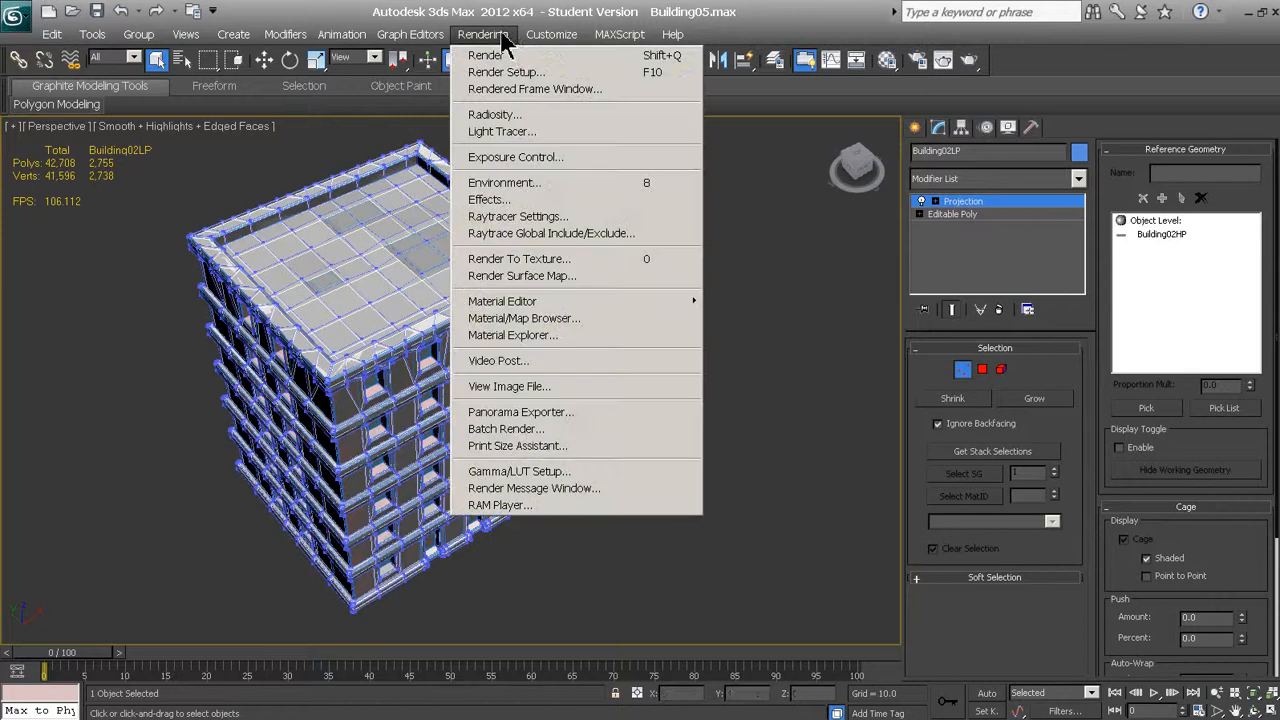
click(537, 262)
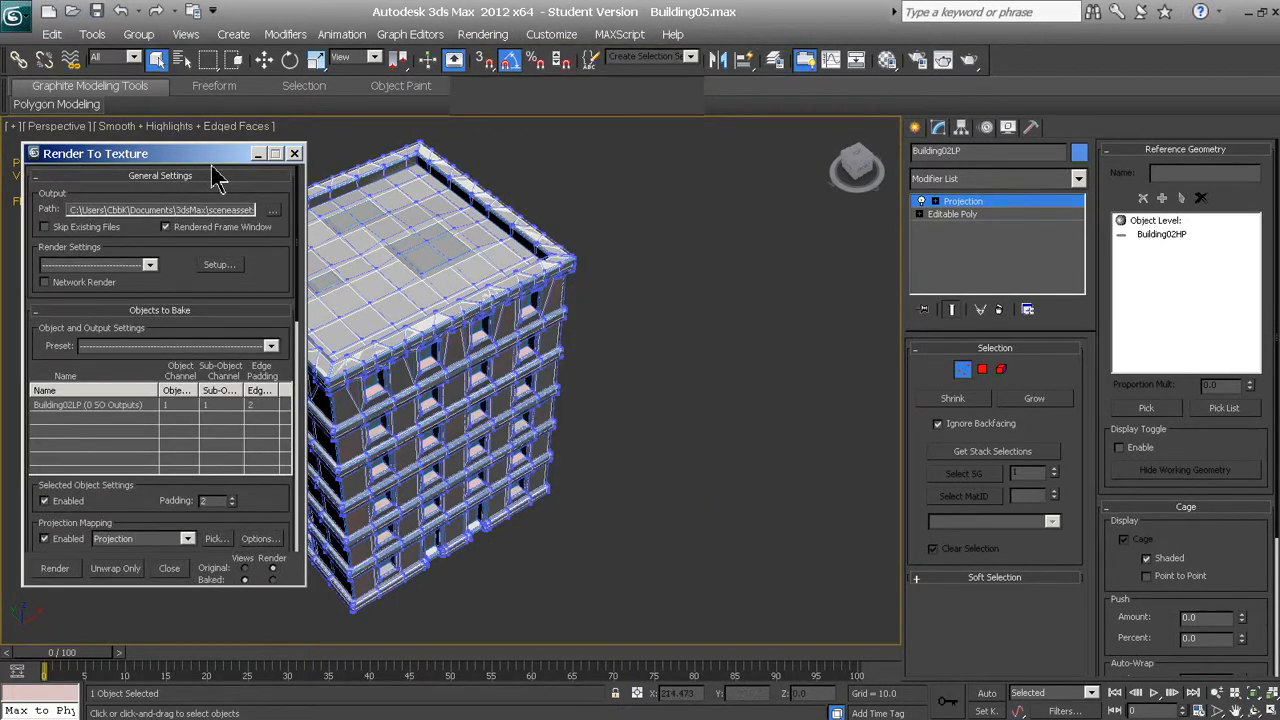
scroll(180, 360, down, 5)
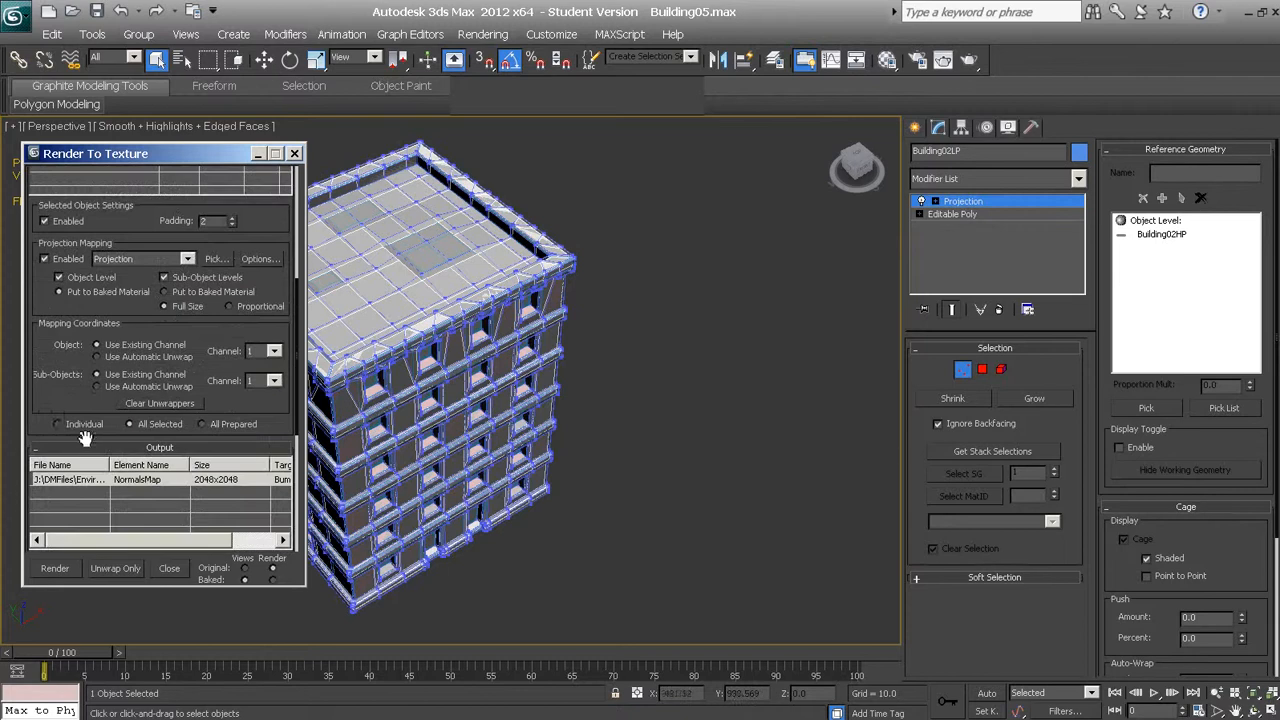
drag(45, 412, 82, 130)
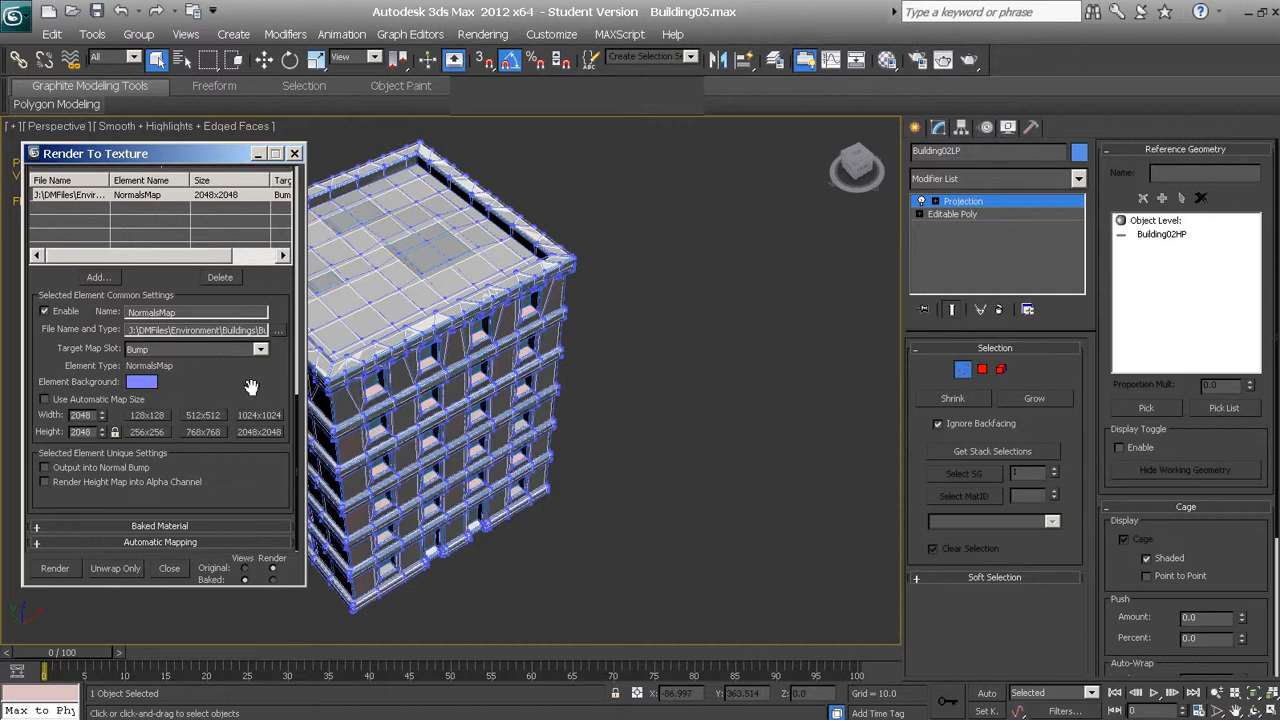
click(47, 574)
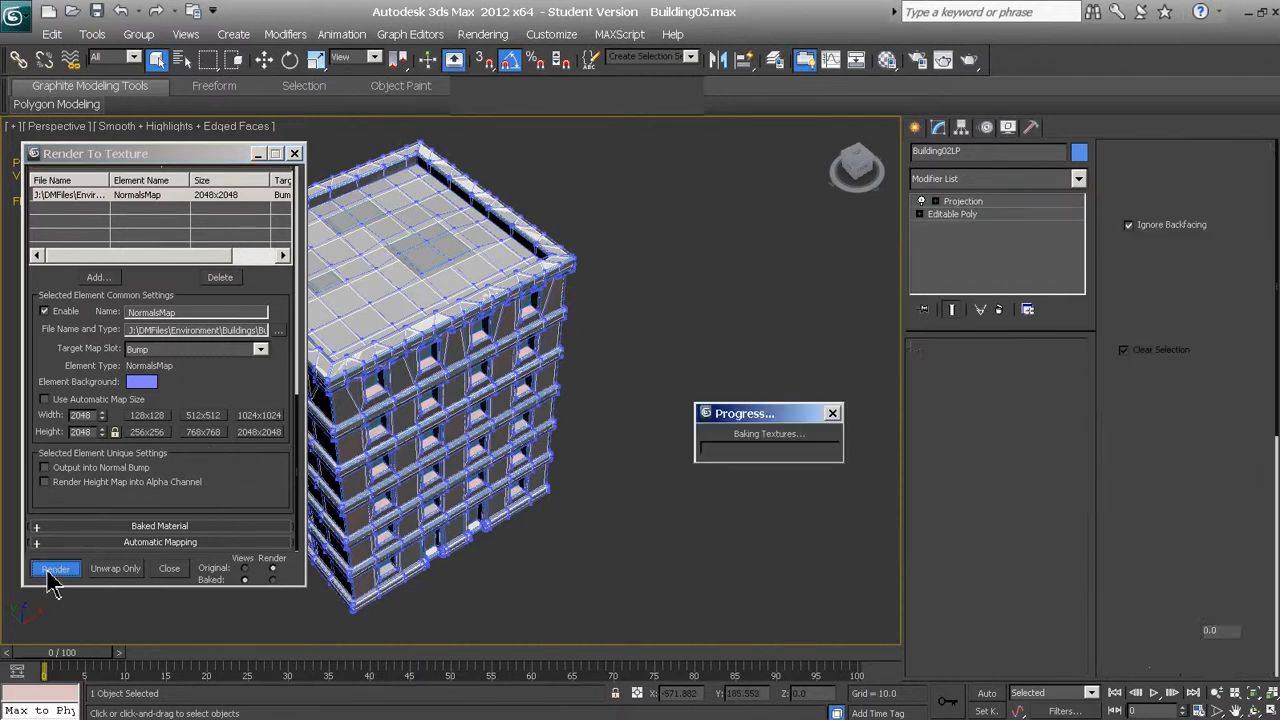